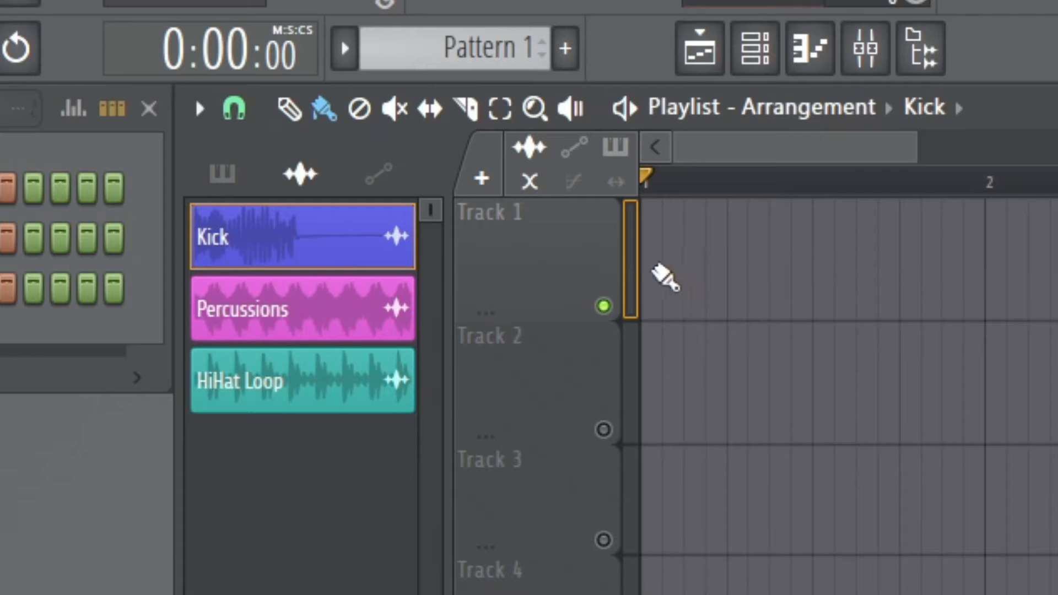
- Fill the first two bars of Track 1 with back-to-back Kick audio clips
click(438, 110)
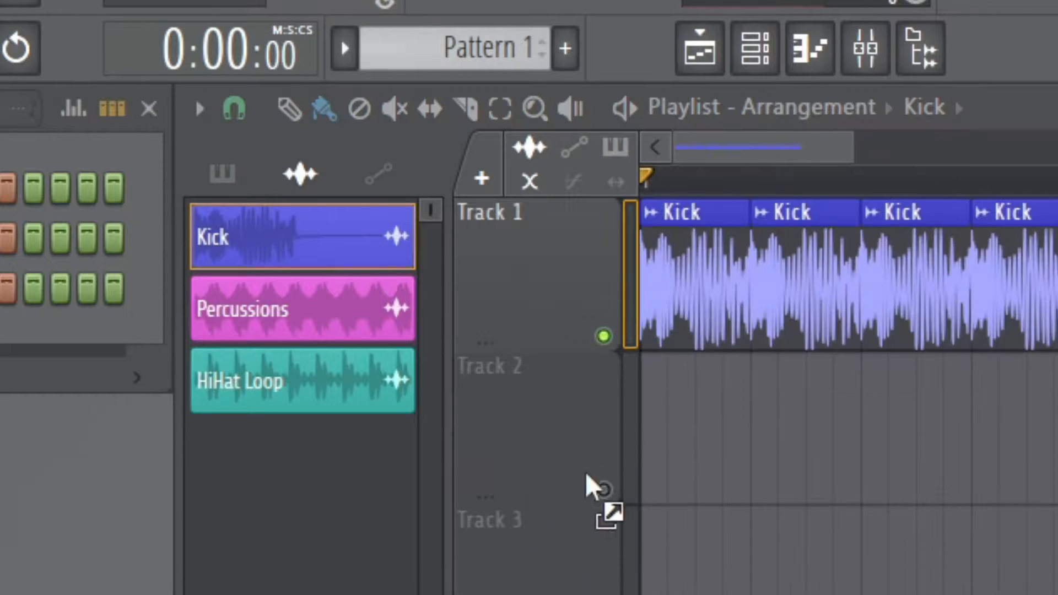
drag(587, 475, 664, 286)
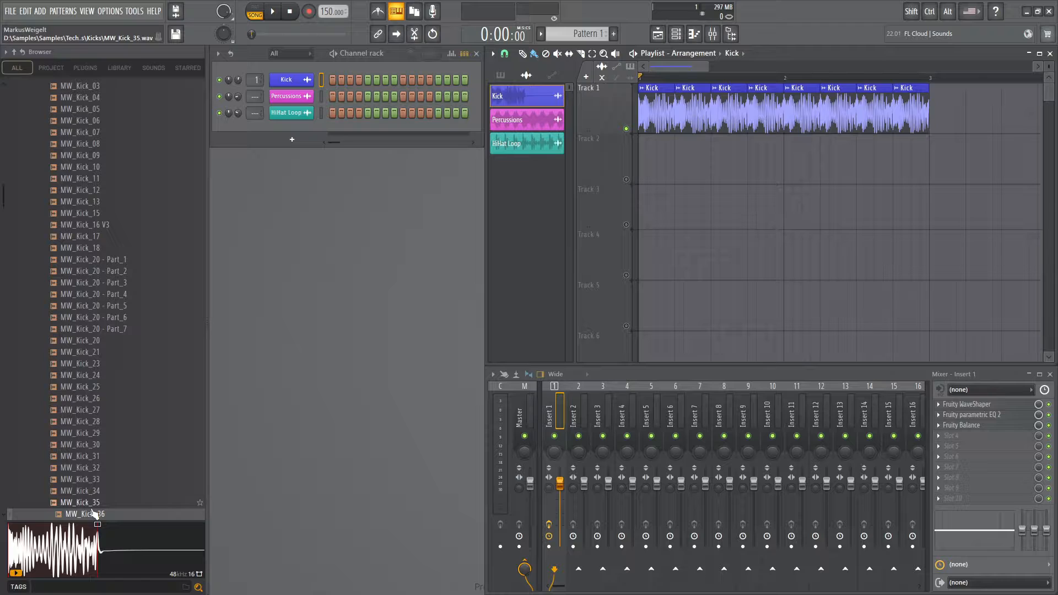
- Add MW_Kick_36 as a new channel with hits every four steps, and paint its Kick pattern over bars 1 and 2 of Track 2
drag(94, 514, 292, 127)
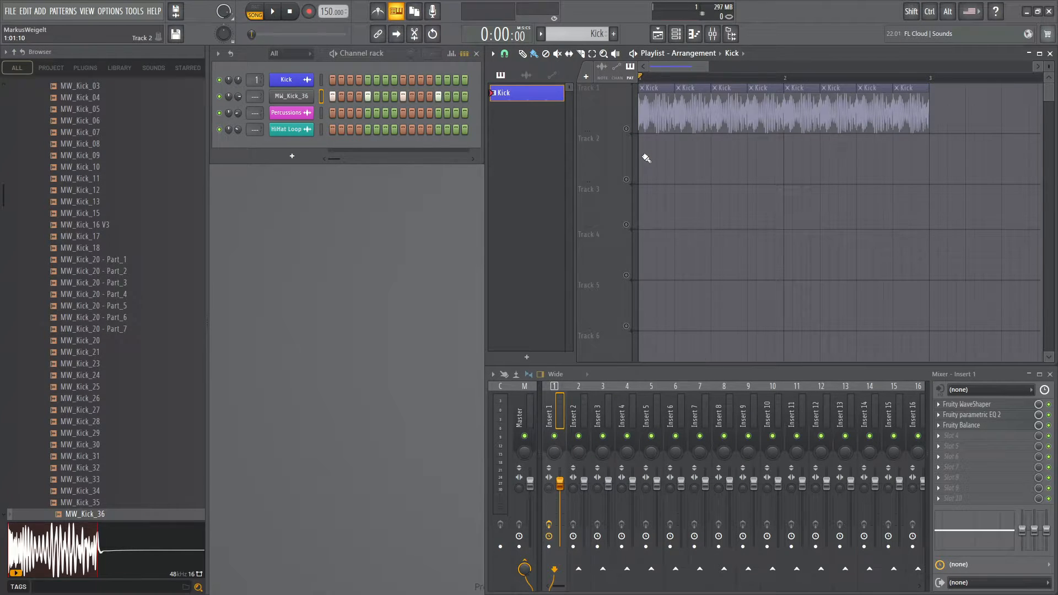
drag(646, 158, 804, 159)
click(626, 180)
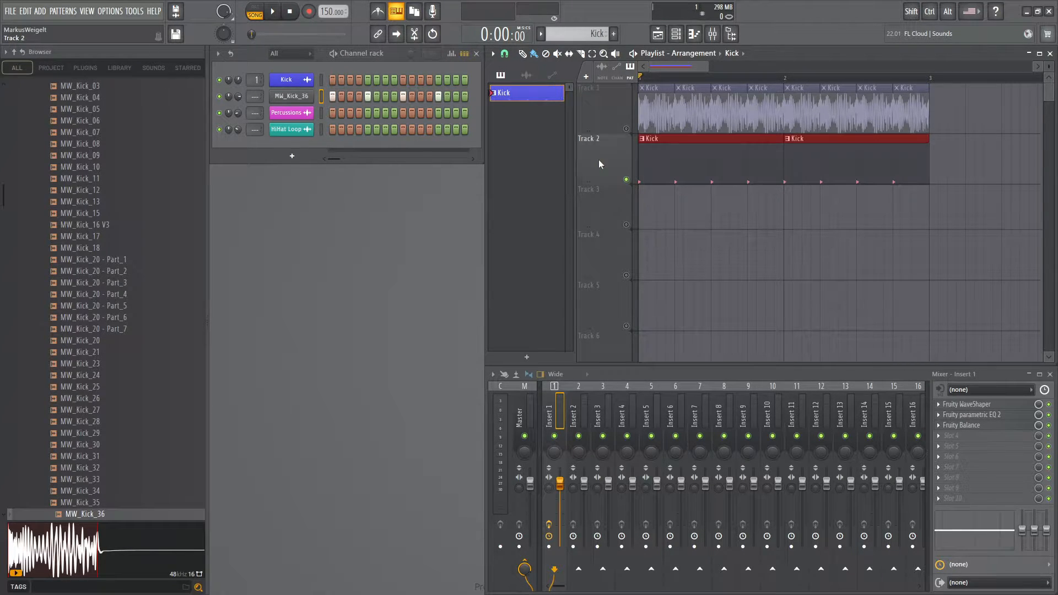
click(666, 214)
right_click(687, 215)
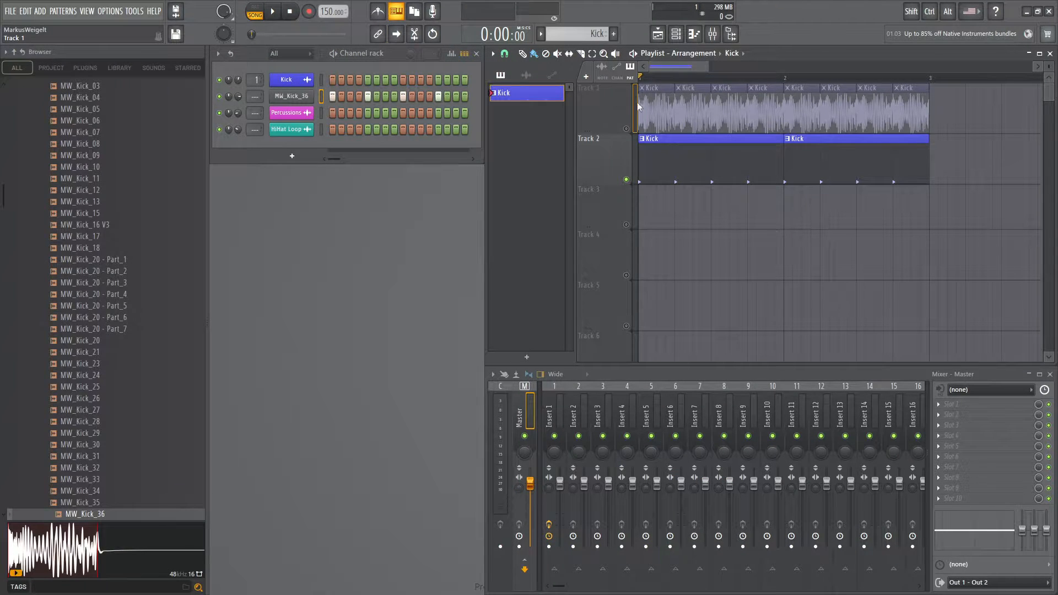
- Route the MW_Kick_36 channel to mixer Insert 1, and check the Kick clip's channel settings and the pattern's piano roll
click(561, 402)
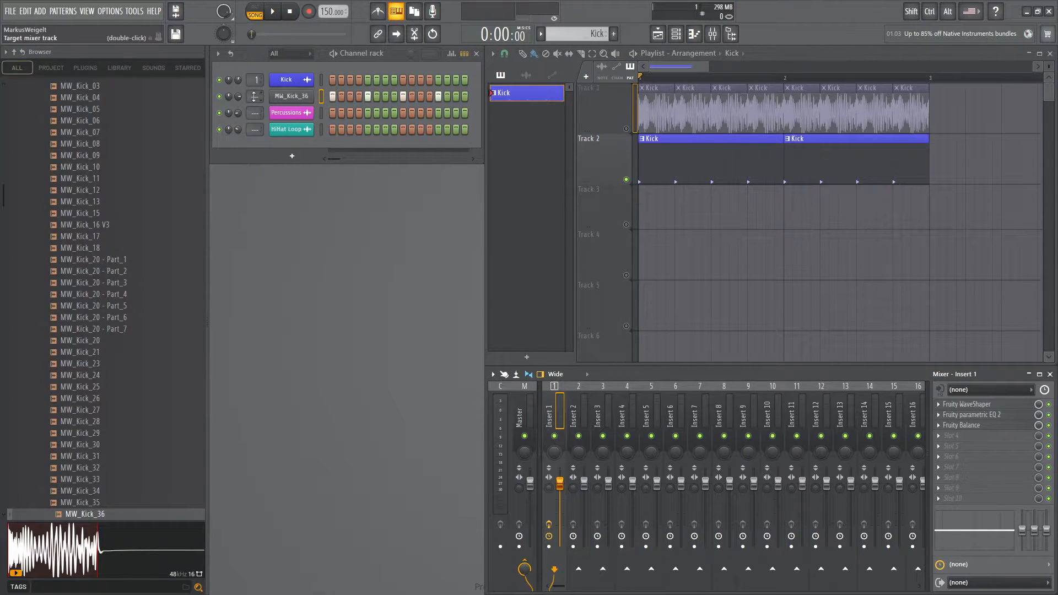
drag(255, 82, 255, 86)
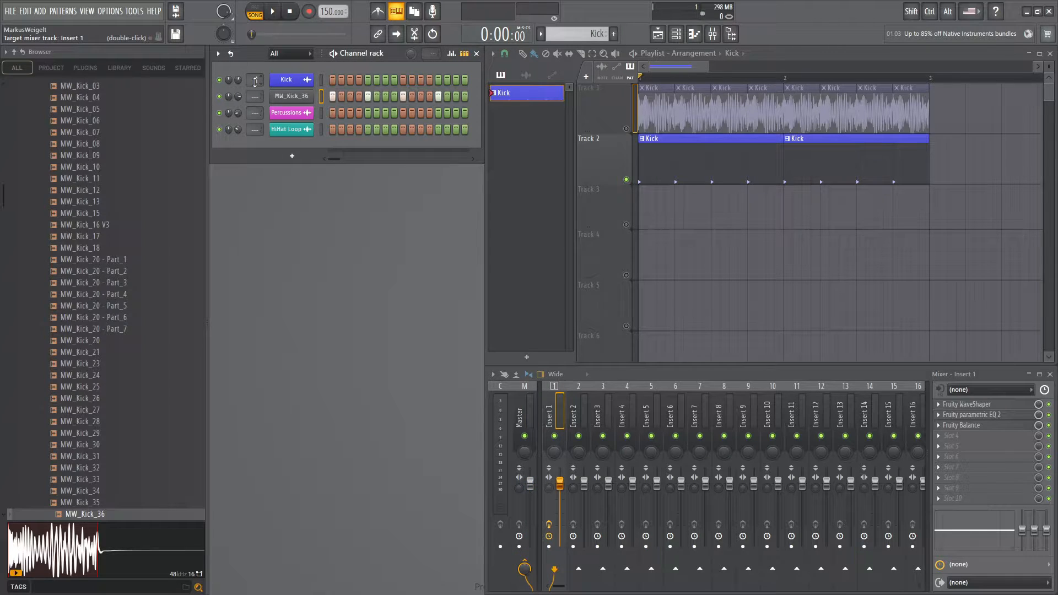
double_click(653, 106)
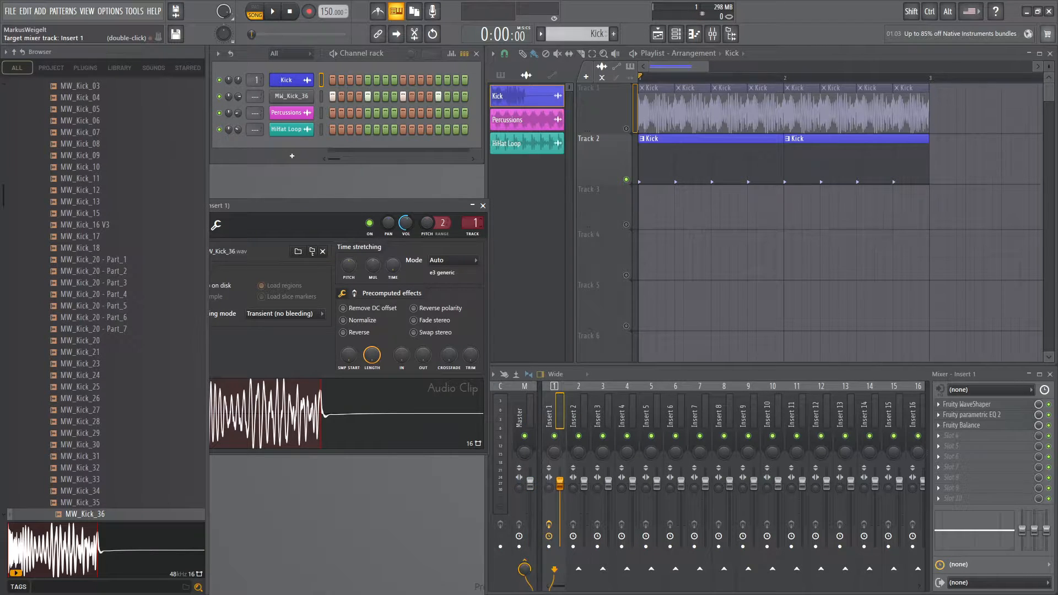
double_click(667, 140)
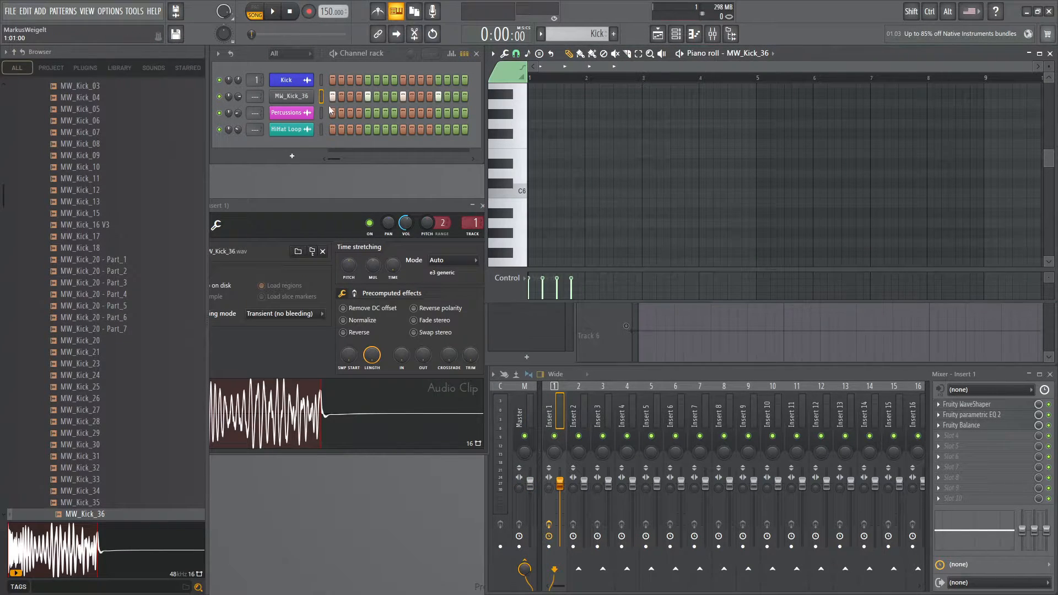
click(1039, 53)
click(1041, 52)
click(1050, 53)
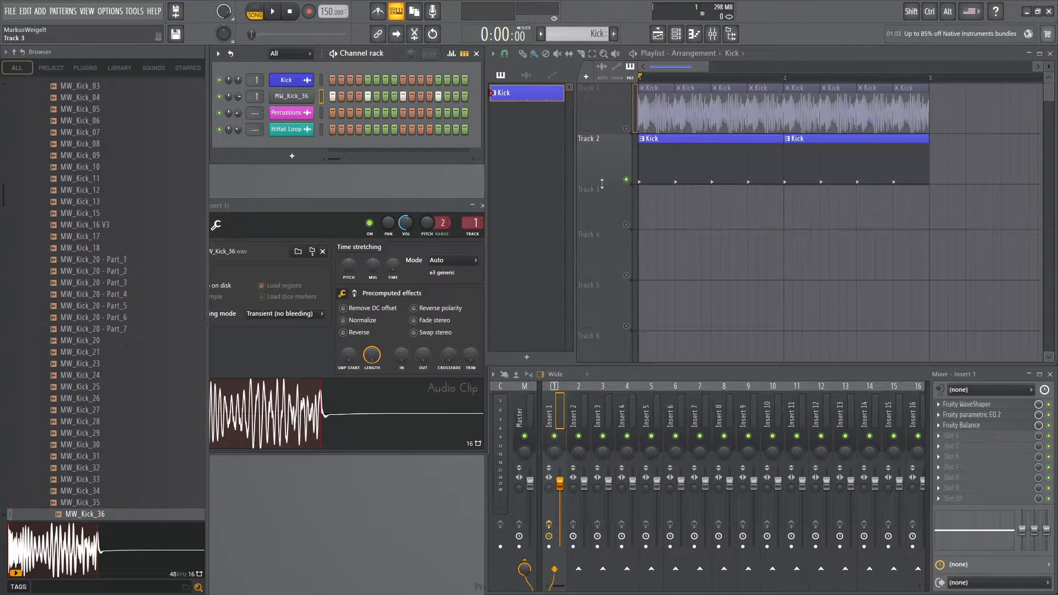
click(482, 205)
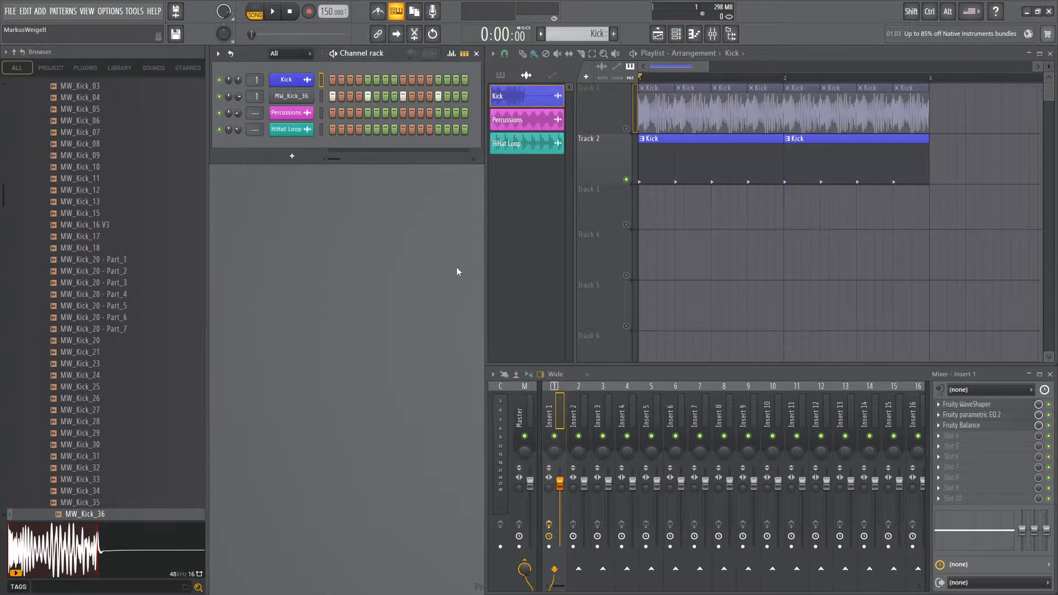
- Reset the main volume and play the arrangement with only the Kick audio clips on Track 1, without the Track 2 pattern clips
right_click(224, 13)
click(236, 20)
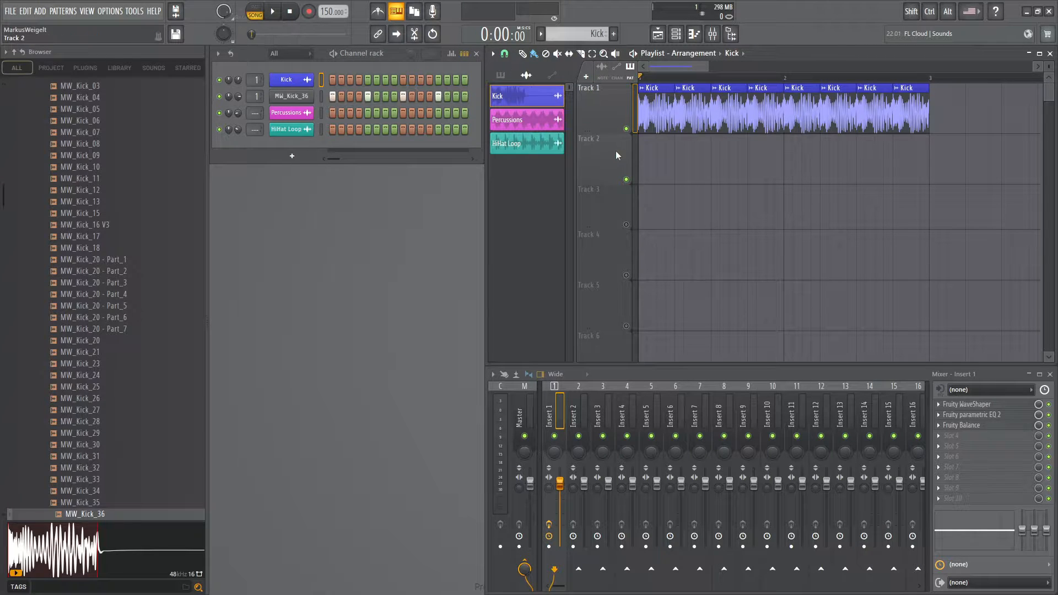
key(space)
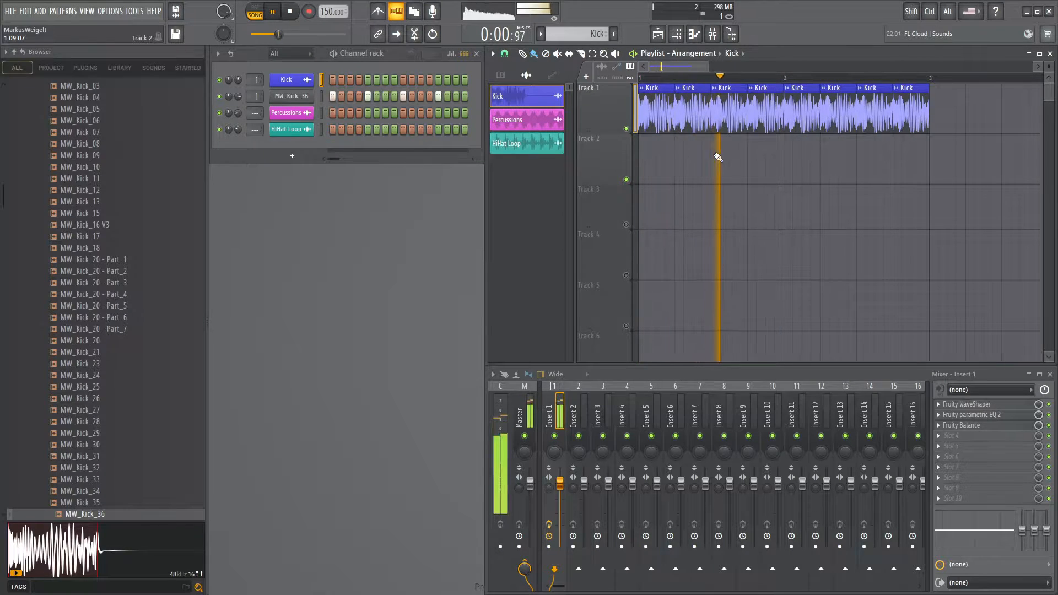
- Trim the last Kick clip on Track 1 to half its length and add a second short Kick clip right after it
drag(928, 93, 910, 96)
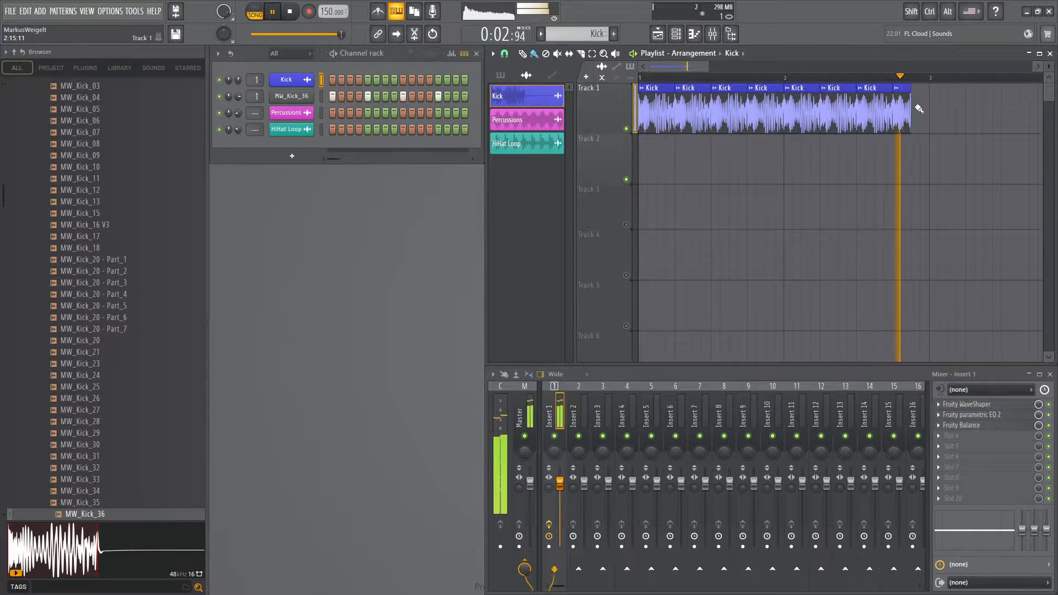
click(919, 106)
ctrl+click(918, 106)
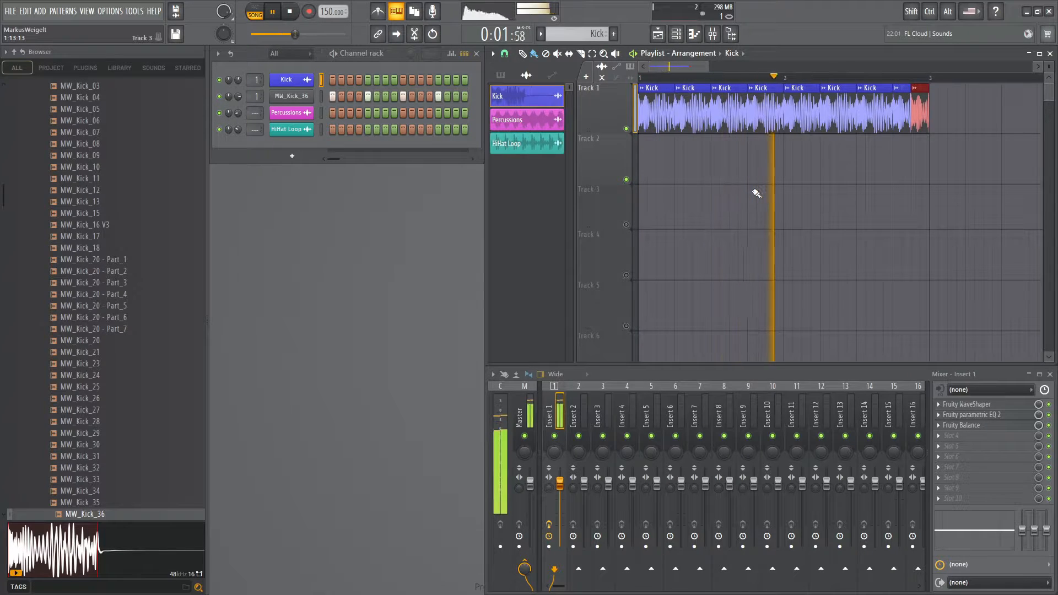
- Play the arrangement several times to listen to the doubled kick at the end of bar 2
key(space)
key(space)
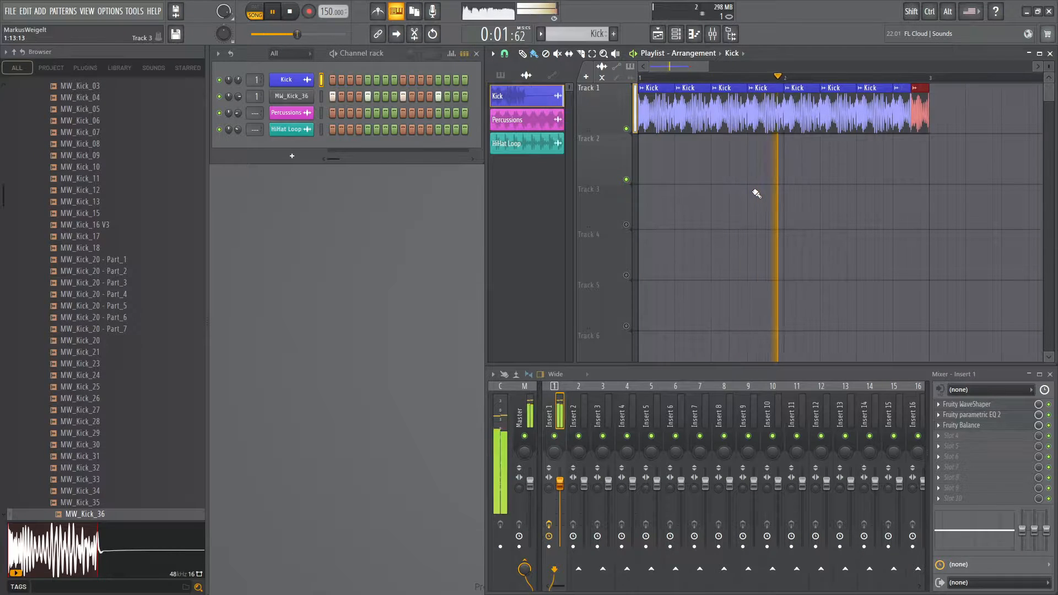
key(space)
key(space)
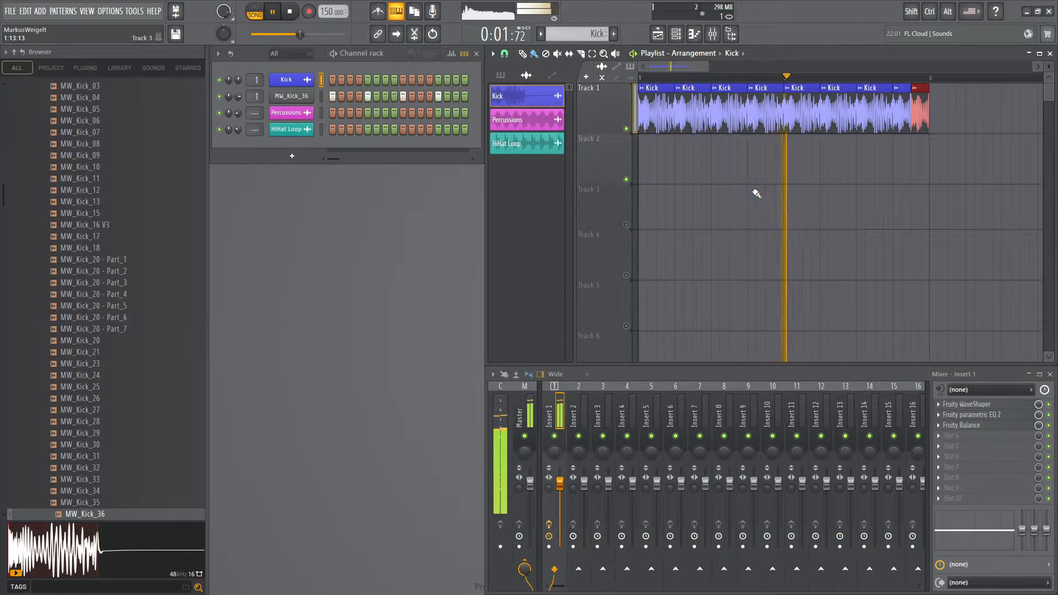
key(space)
key(space)
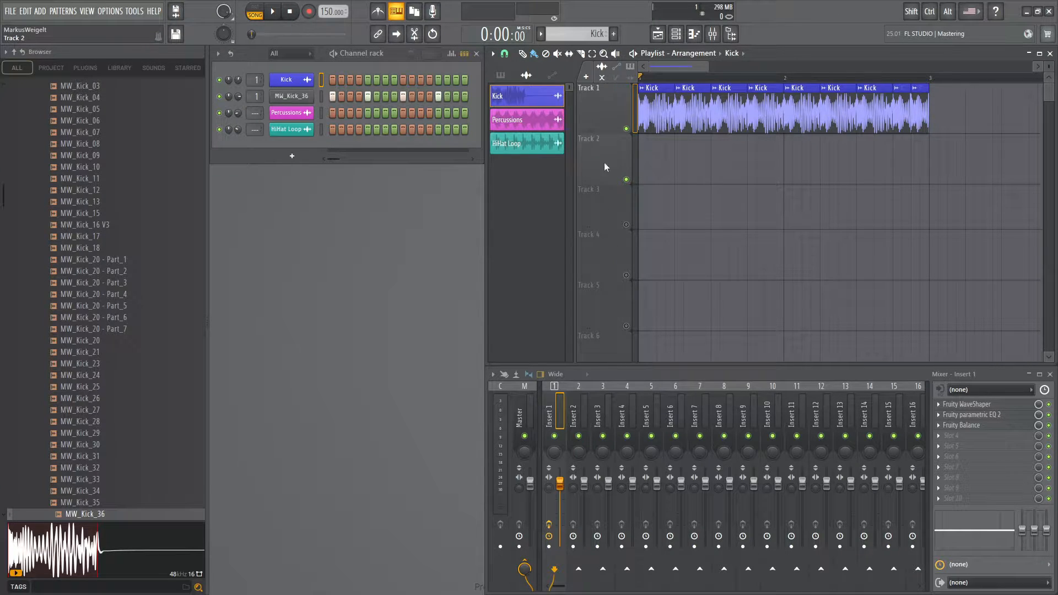
- Open the options of effect slot 4 on mixer Insert 1, and add a Serum instrument to the channel rack
click(943, 438)
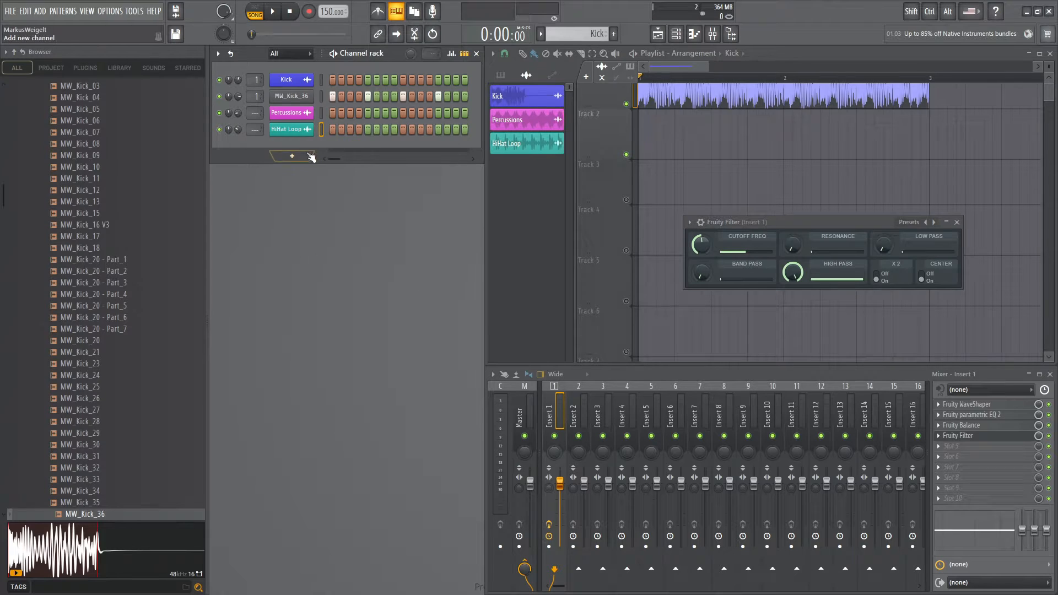
click(300, 153)
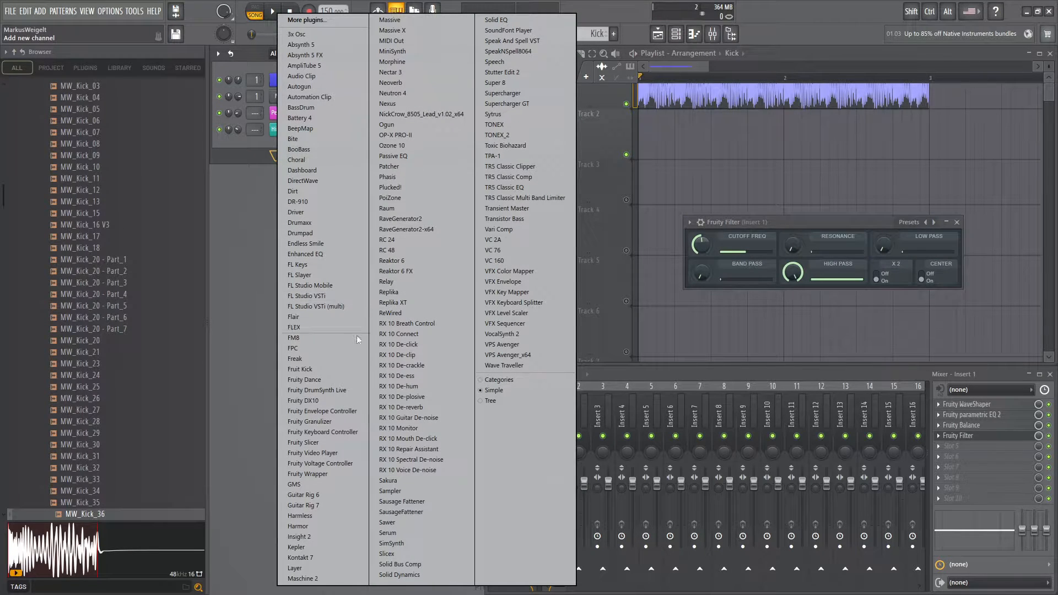
click(393, 532)
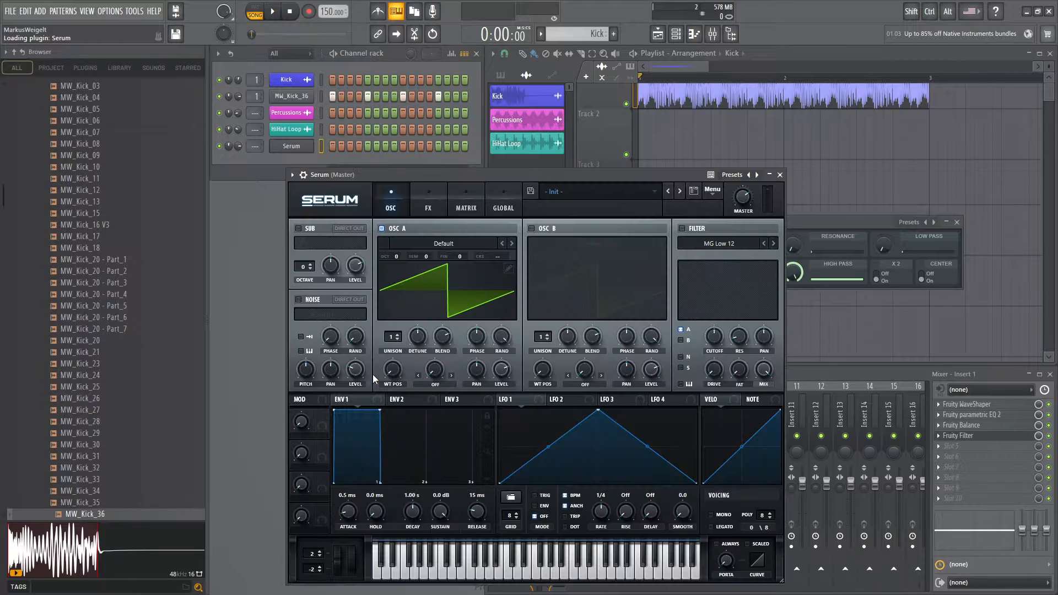
drag(510, 182, 503, 140)
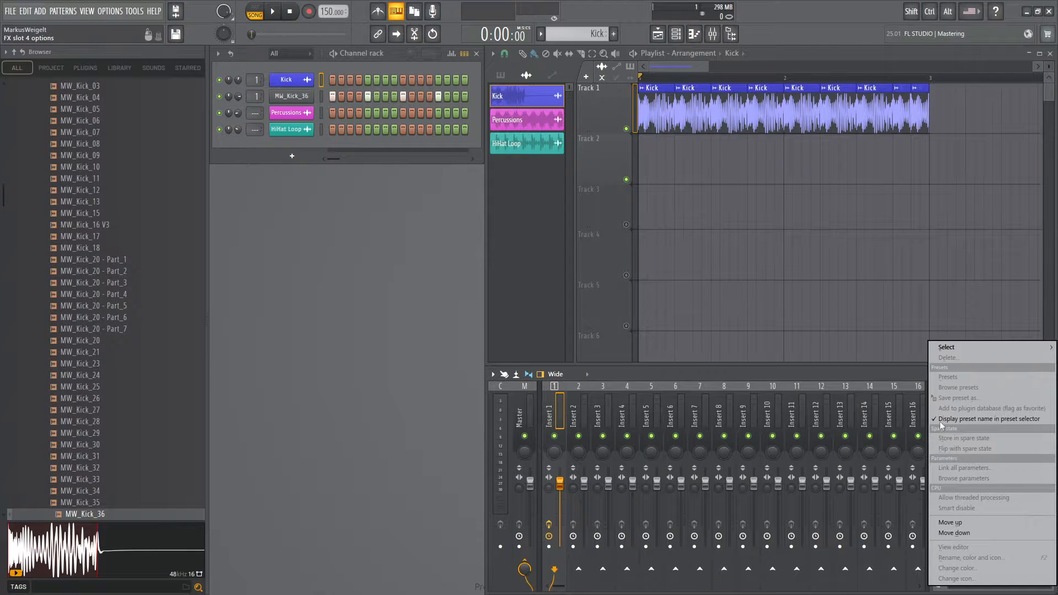
- Load Fruity Filter into slot 4 of mixer Insert 1 and set it to full high pass with no low pass or resonance
mouse_move(938, 346)
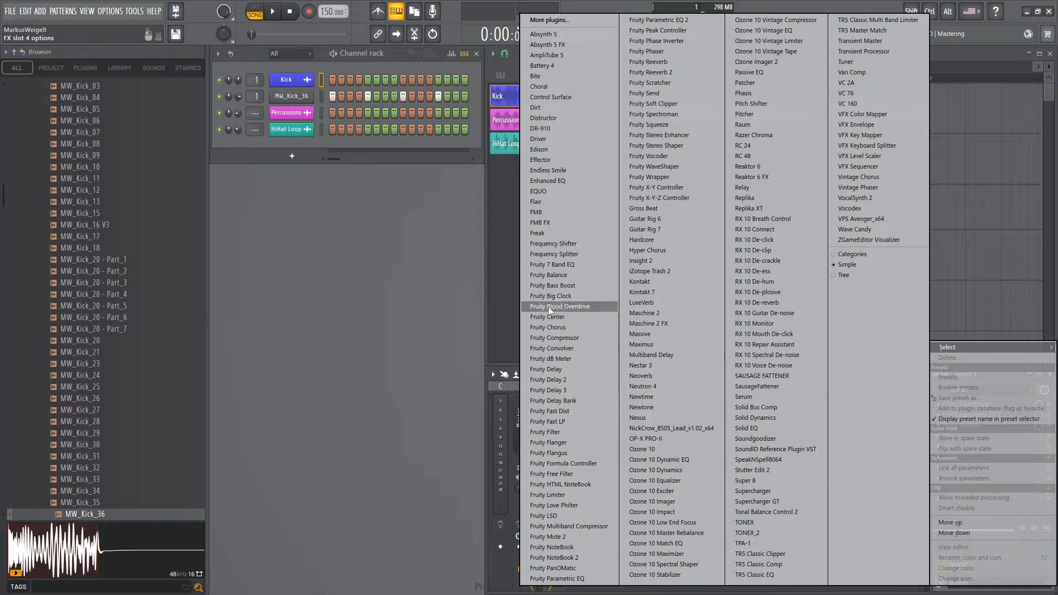
click(550, 431)
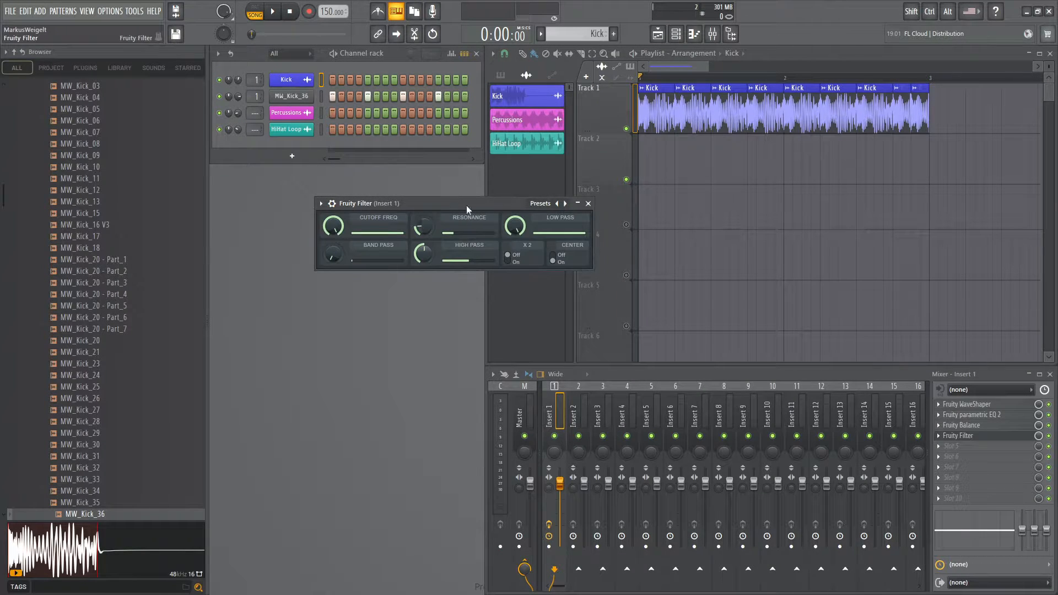
drag(466, 206, 839, 204)
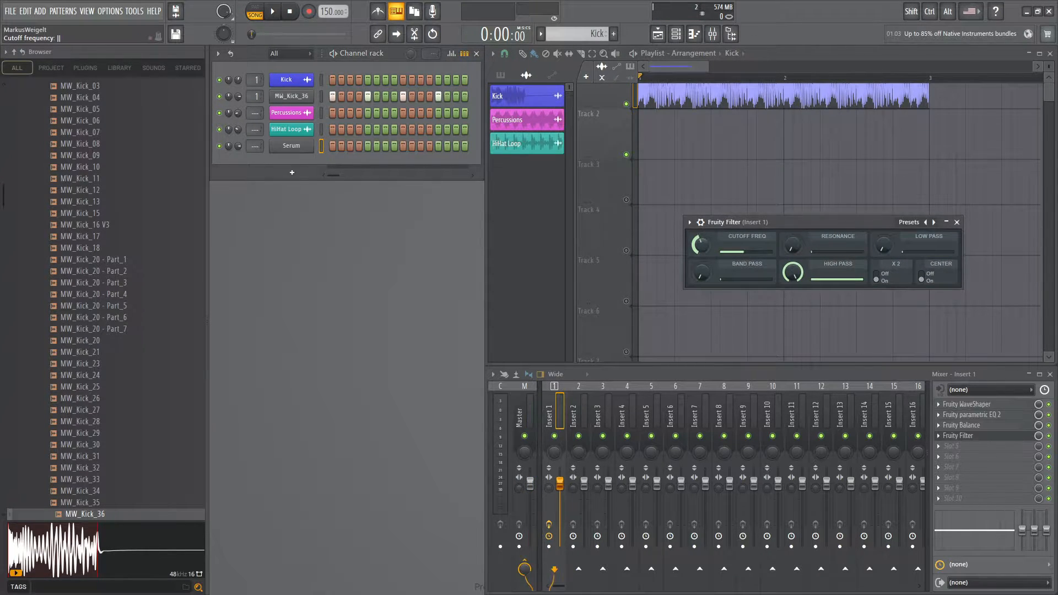
- Create an automation clip for the Fruity Filter's cutoff frequency on Track 2
right_click(705, 244)
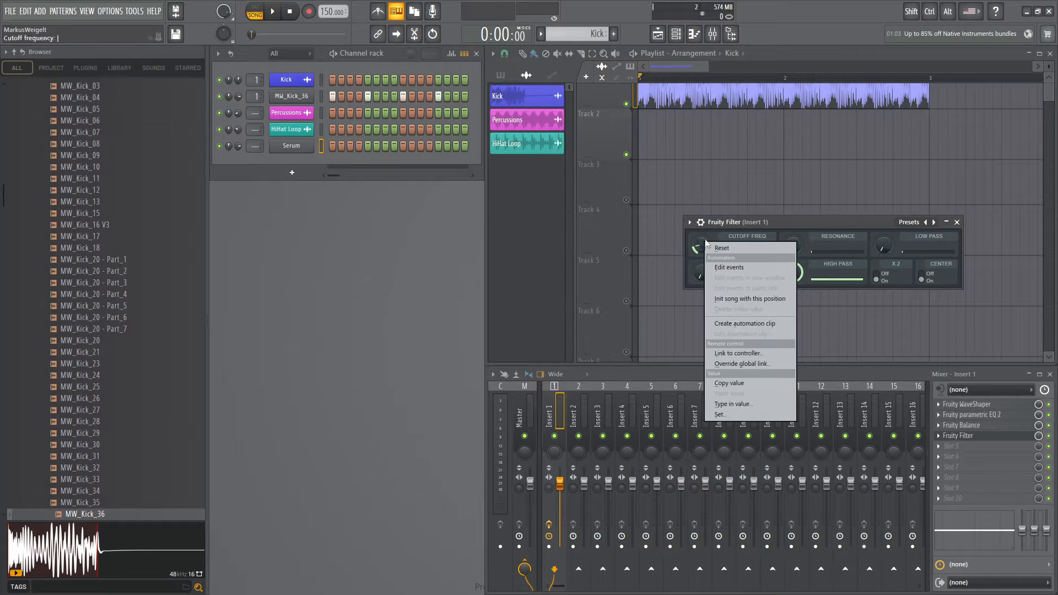
click(750, 323)
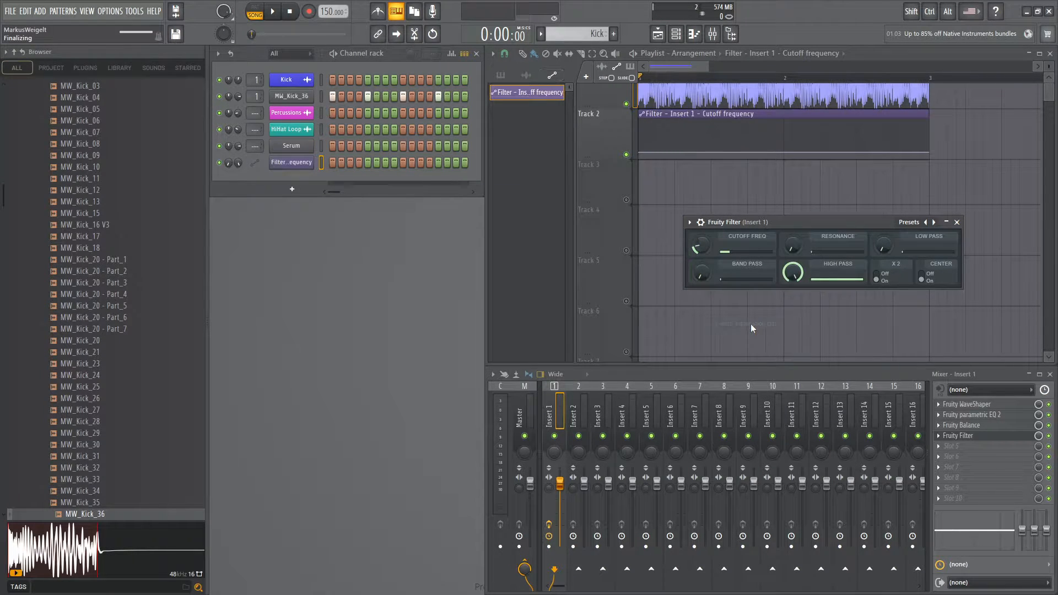
scroll(693, 148, up, 1)
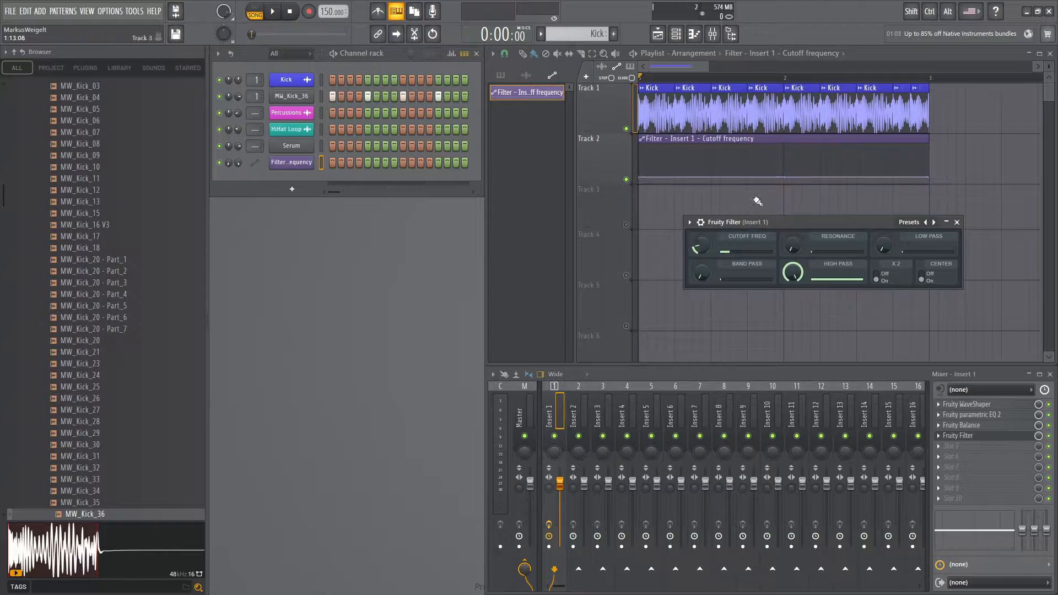
- Add points at bar 2 of the cutoff automation so it drops to 0% there and stays flat to the clip's end
click(642, 177)
right_click(784, 177)
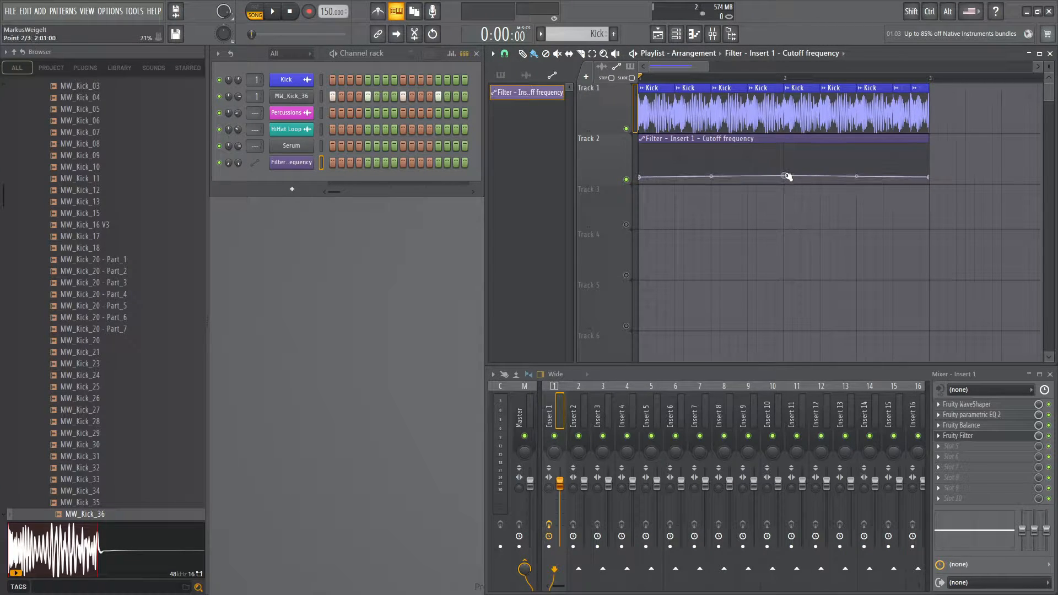
drag(786, 178, 784, 183)
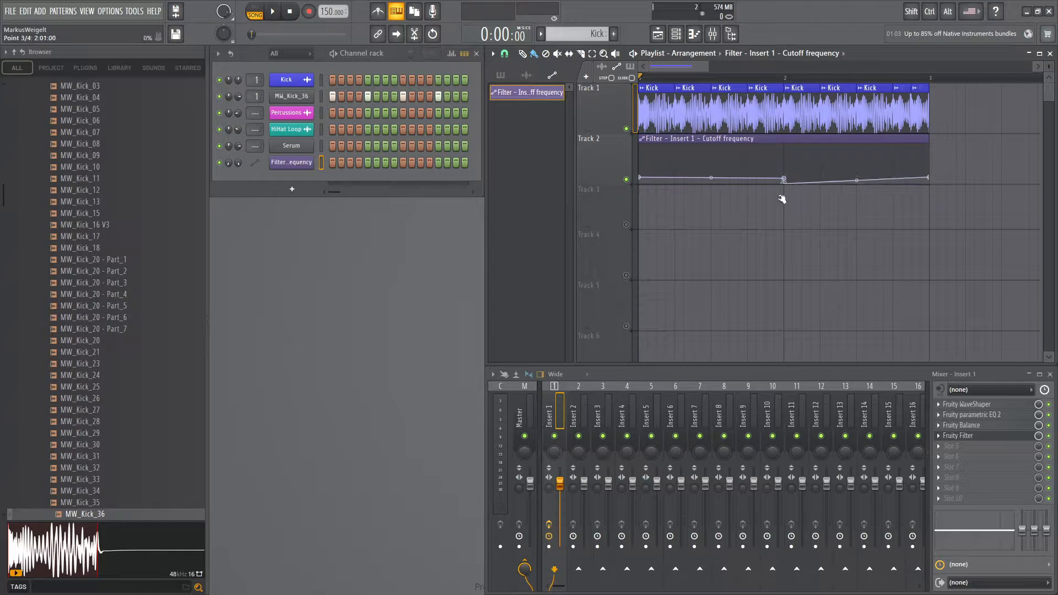
drag(931, 178, 933, 194)
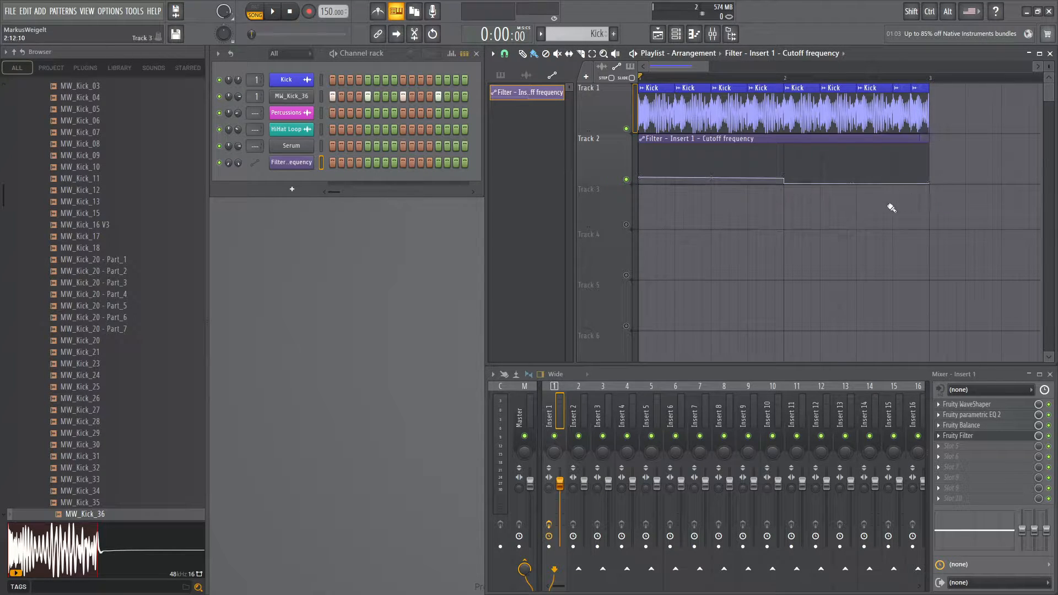
scroll(815, 226, up, 2)
scroll(814, 226, up, 2)
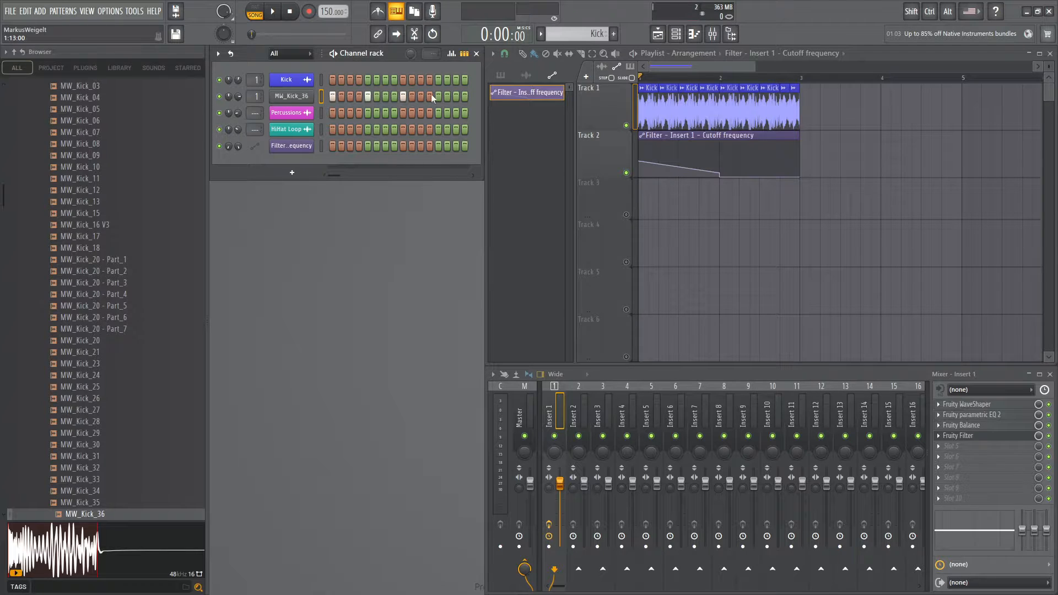
- Open the Percussions channel's piano roll, enlarge it, and place nine short notes between F5 and G#6 over bars 1 to 4
right_click(295, 114)
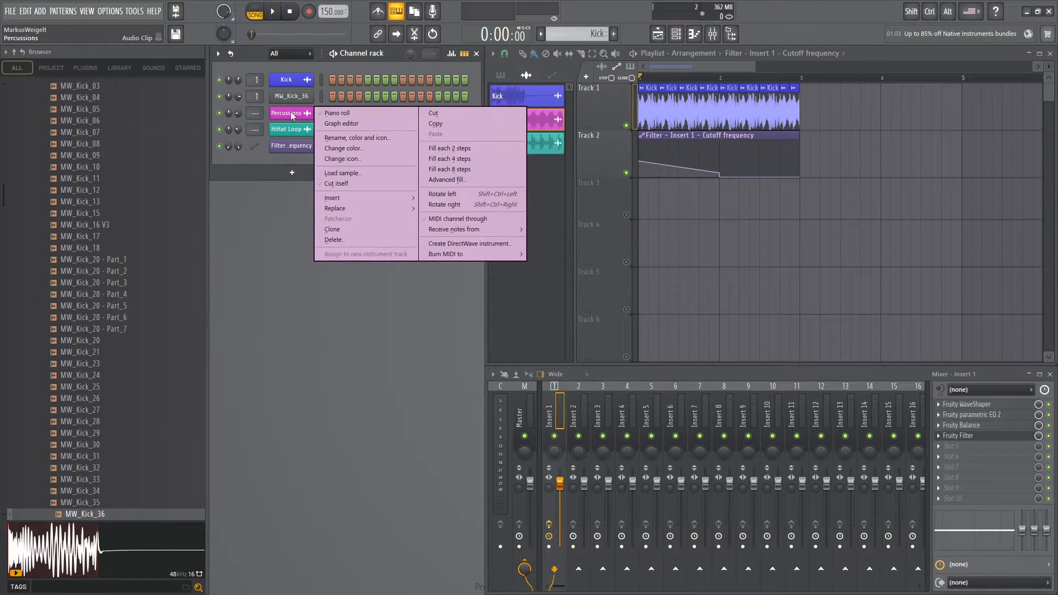
click(339, 113)
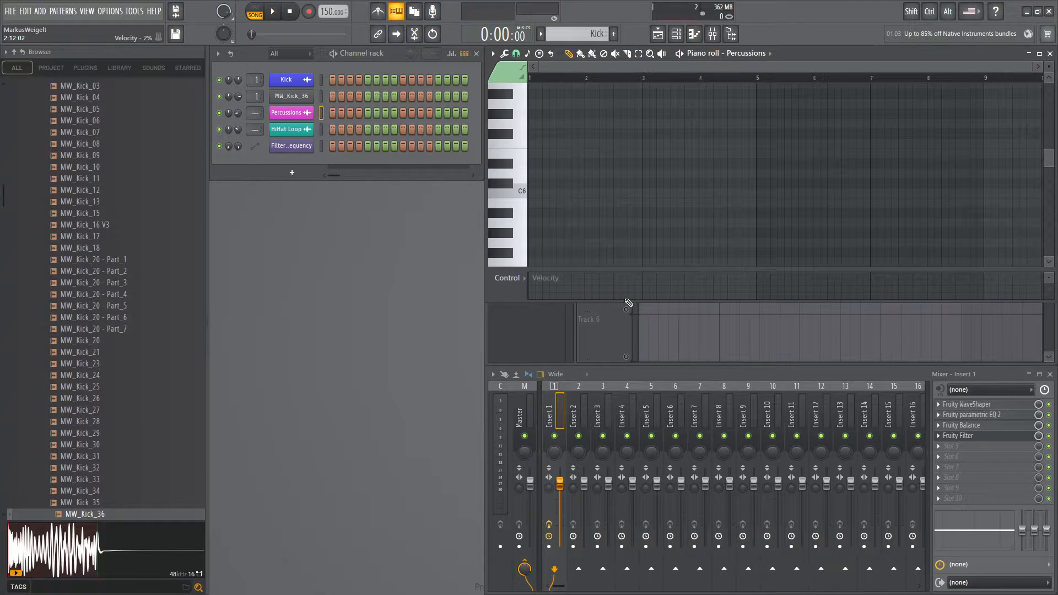
drag(625, 299, 633, 364)
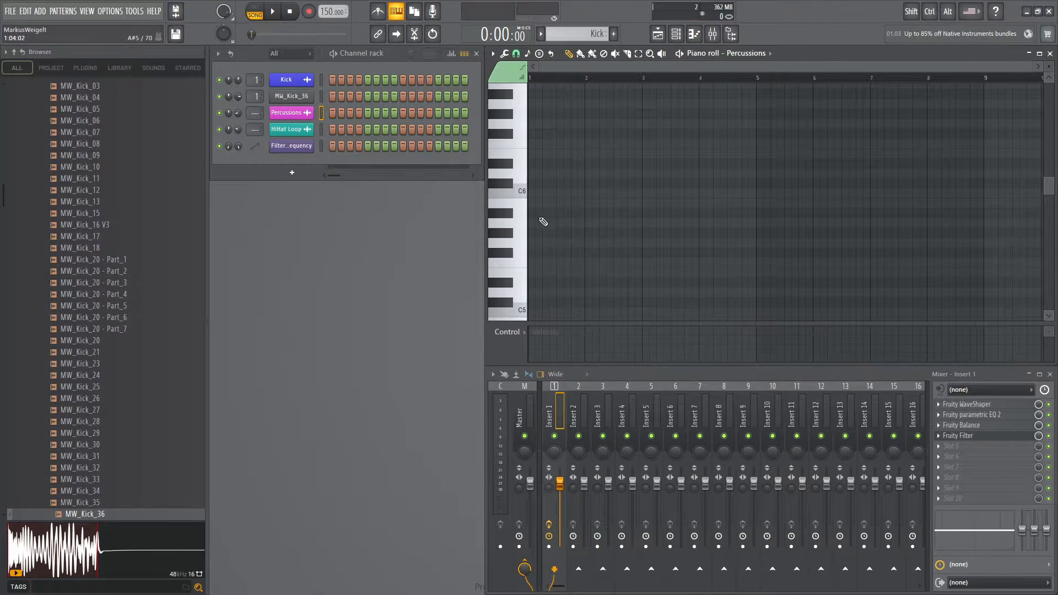
click(539, 193)
click(552, 173)
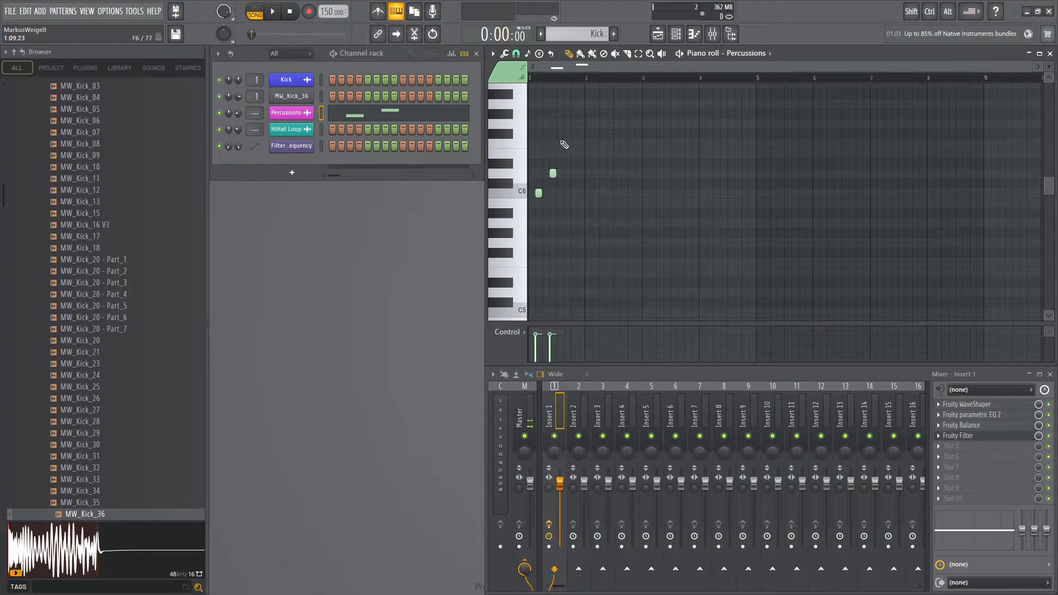
click(567, 143)
click(581, 193)
click(602, 143)
click(610, 262)
click(631, 173)
click(666, 203)
click(716, 113)
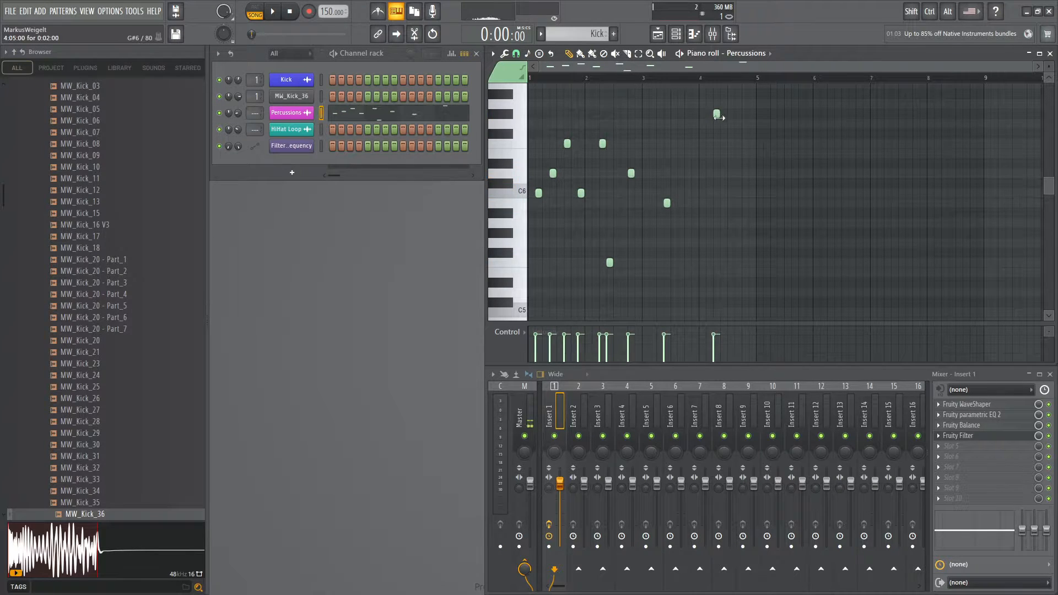
- Add five more short notes between F#5 and F6 in bars 2 to 4 of the Percussions pattern
click(738, 183)
click(709, 252)
click(638, 242)
click(659, 183)
click(645, 143)
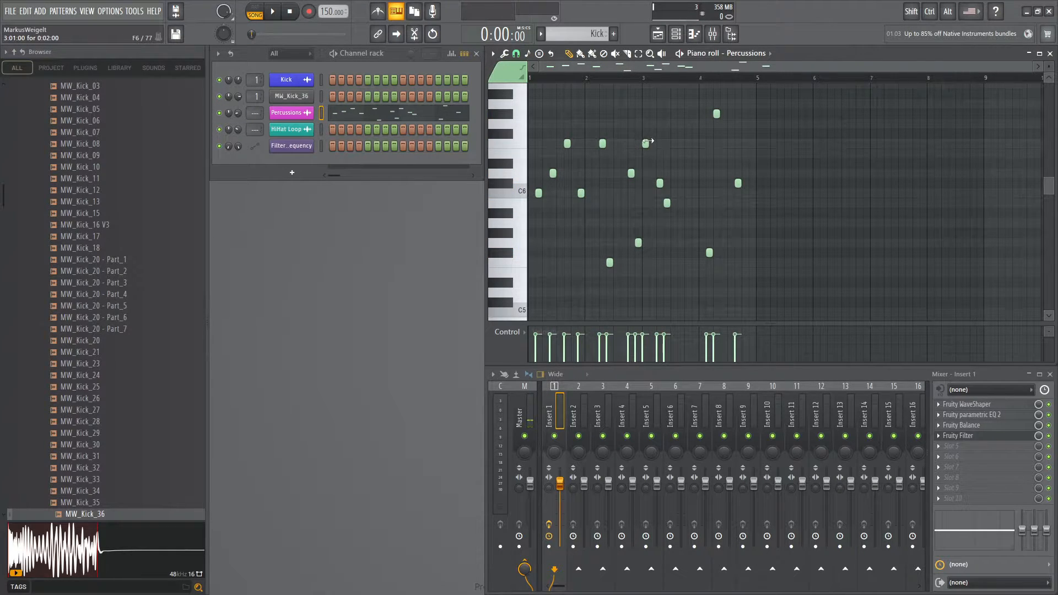
- Build three overlapping 0:14:00 notes in bar 3 of the Percussions pattern on F6, C#6 and D#6
click(666, 183)
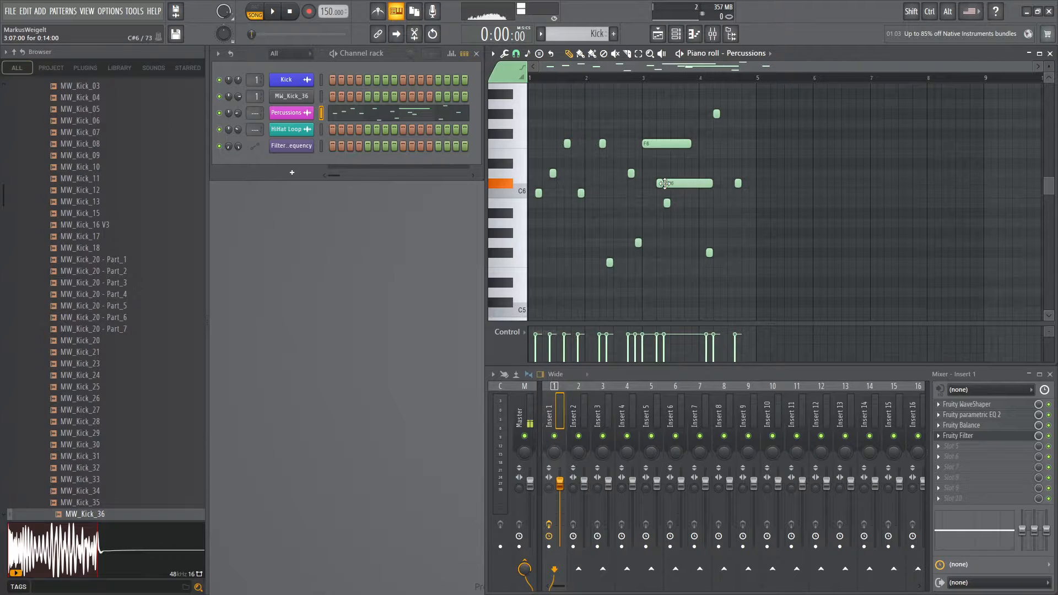
drag(668, 183, 654, 183)
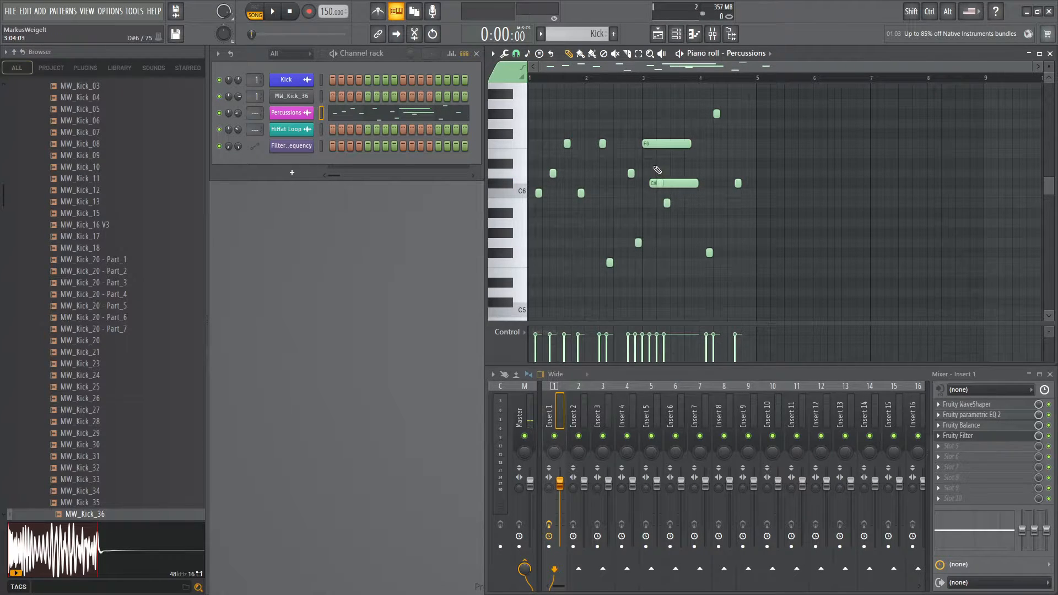
click(653, 163)
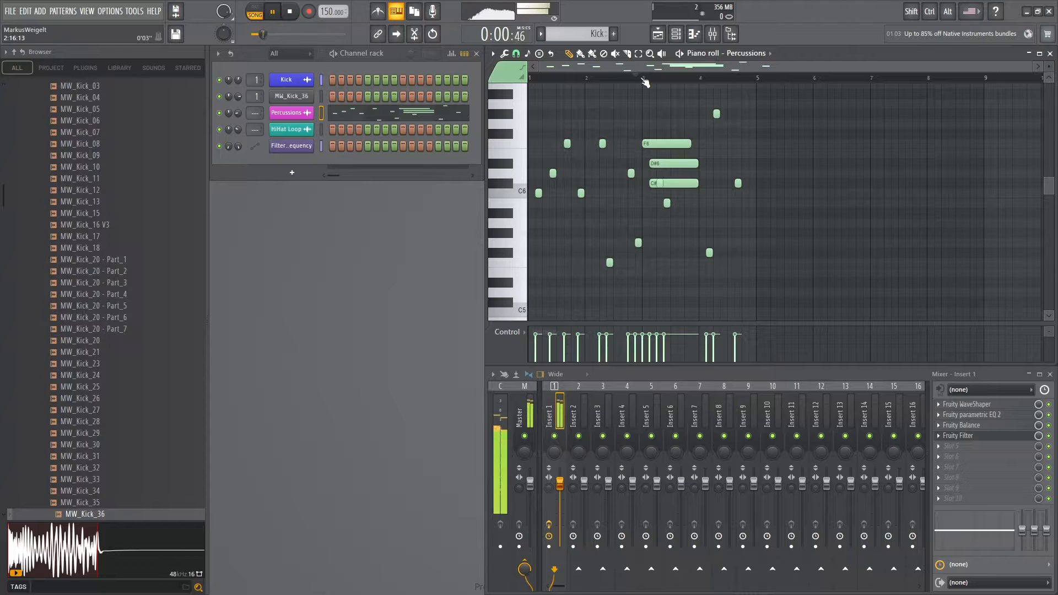
- Switch playback to pattern mode and audition the percussion notes
click(253, 11)
key(space)
key(space)
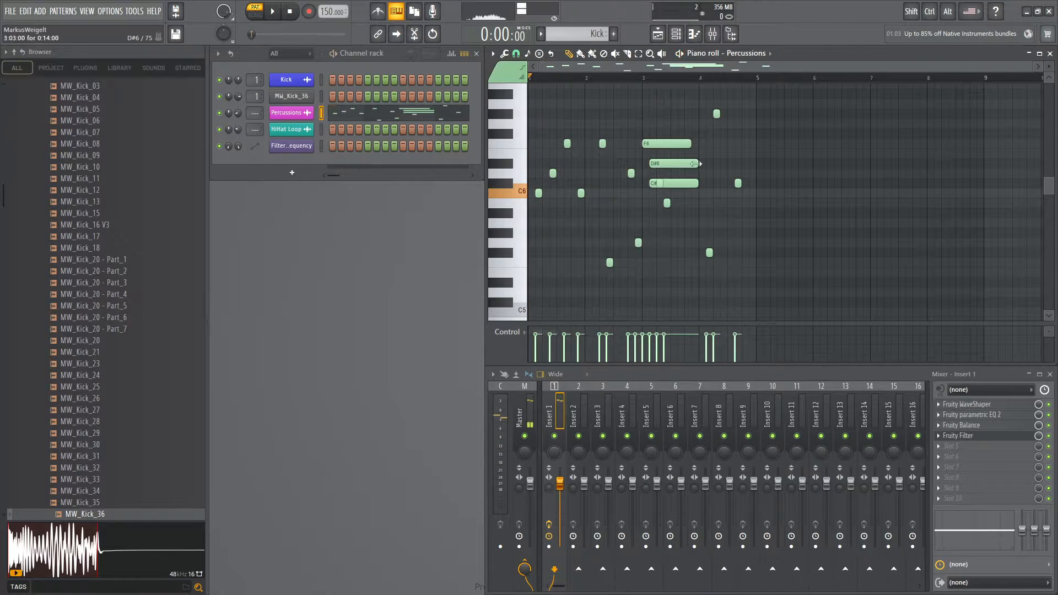
- Place the Kick pattern at bar 1 of playlist Track 1 and repeat it back to back up to bar 25
key(F5)
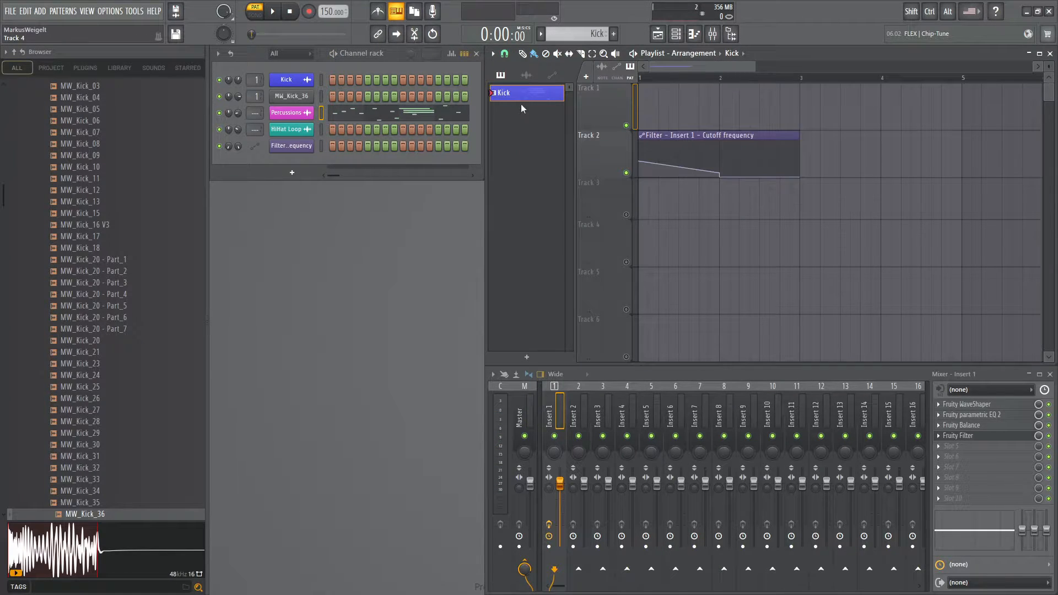
drag(526, 98, 643, 106)
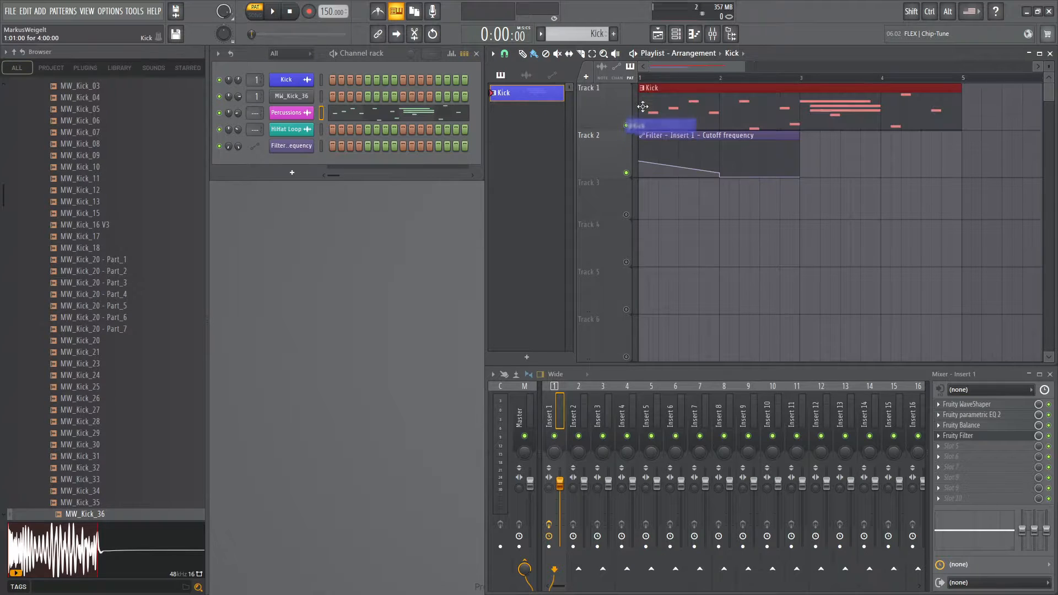
scroll(761, 118, down, 6)
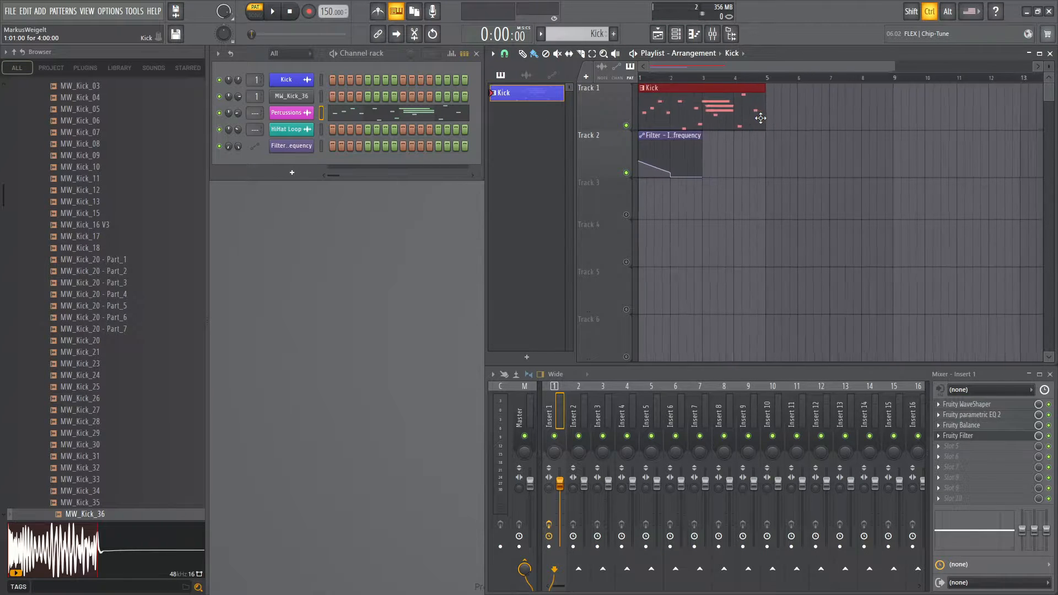
drag(731, 112, 994, 100)
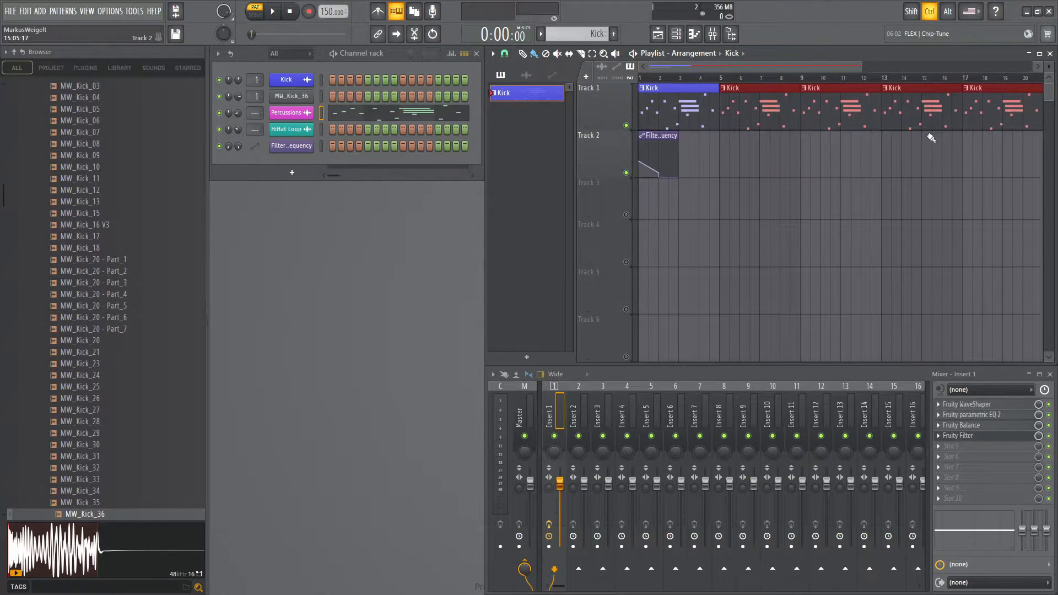
scroll(931, 137, down, 3)
scroll(931, 137, up, 3)
click(924, 112)
scroll(906, 165, down, 3)
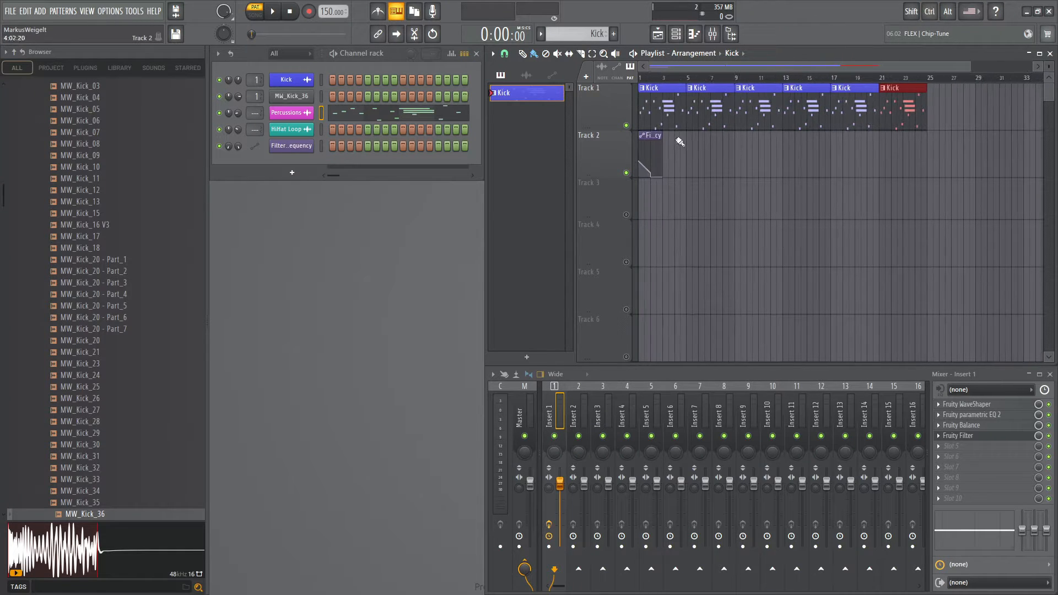
- Extend the cutoff frequency automation clip on Track 2 to bar 25 and shift its last point further along the timeline
drag(662, 141, 917, 142)
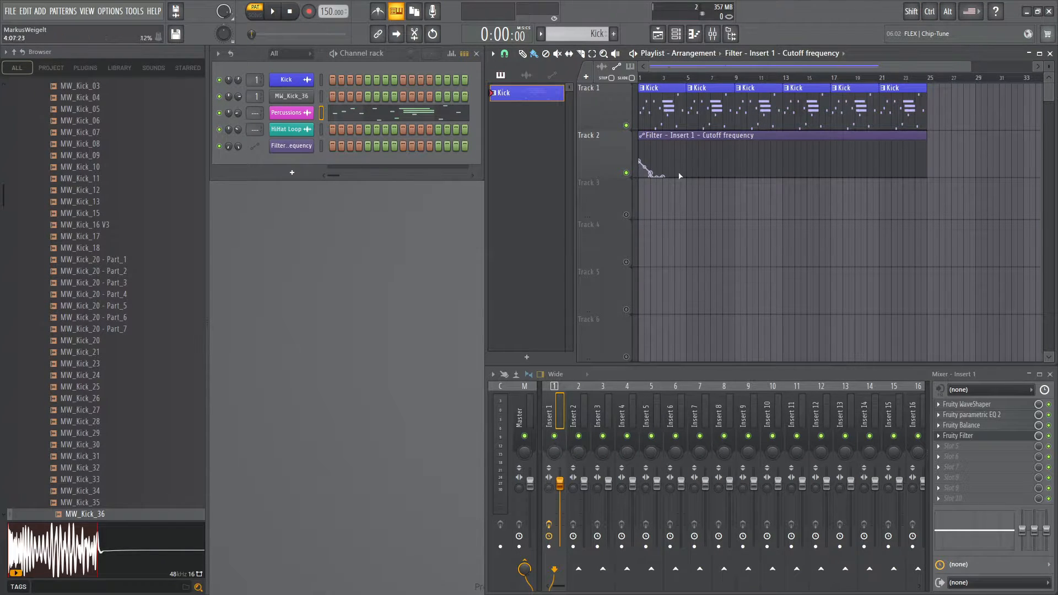
drag(667, 176, 871, 217)
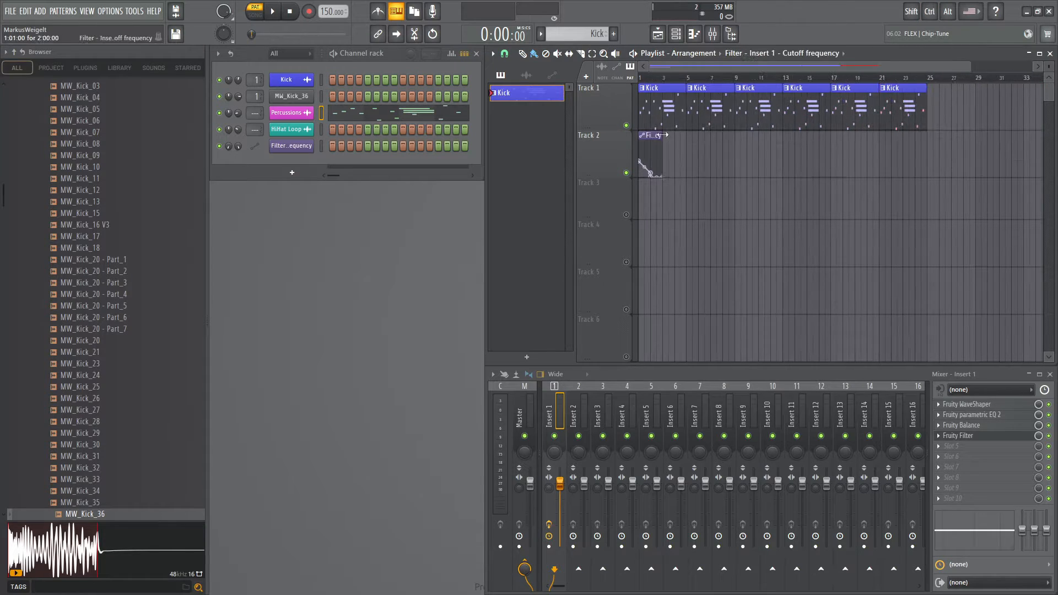
drag(663, 135, 927, 135)
drag(664, 177, 707, 187)
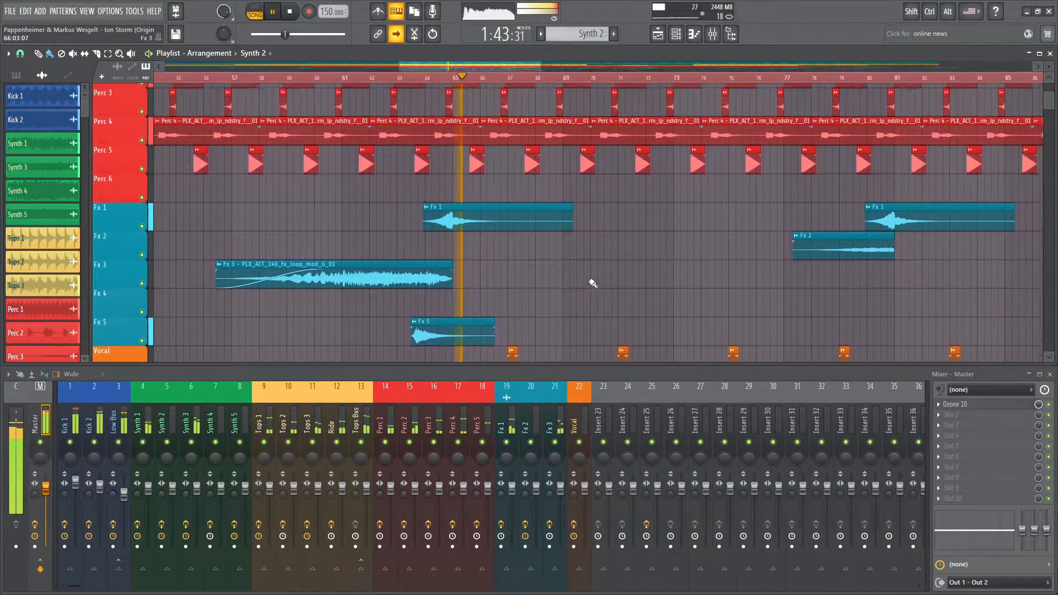
- Examine how the kick, synth, tops, percussion, FX and vocal tracks are layered across the finished Ion Storm arrangement during playback
scroll(592, 282, up, 9)
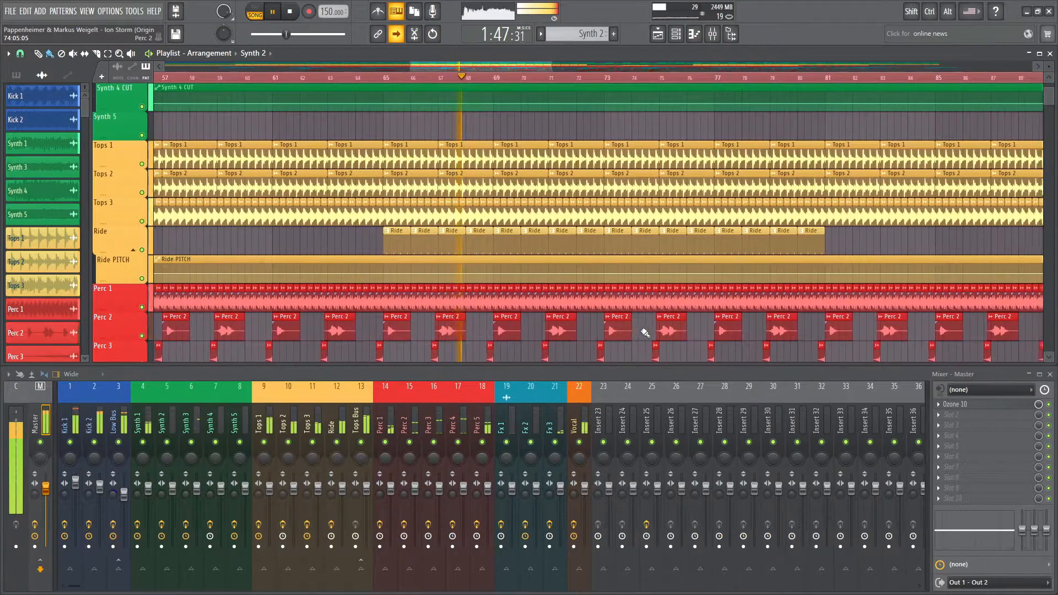
scroll(645, 333, up, 7)
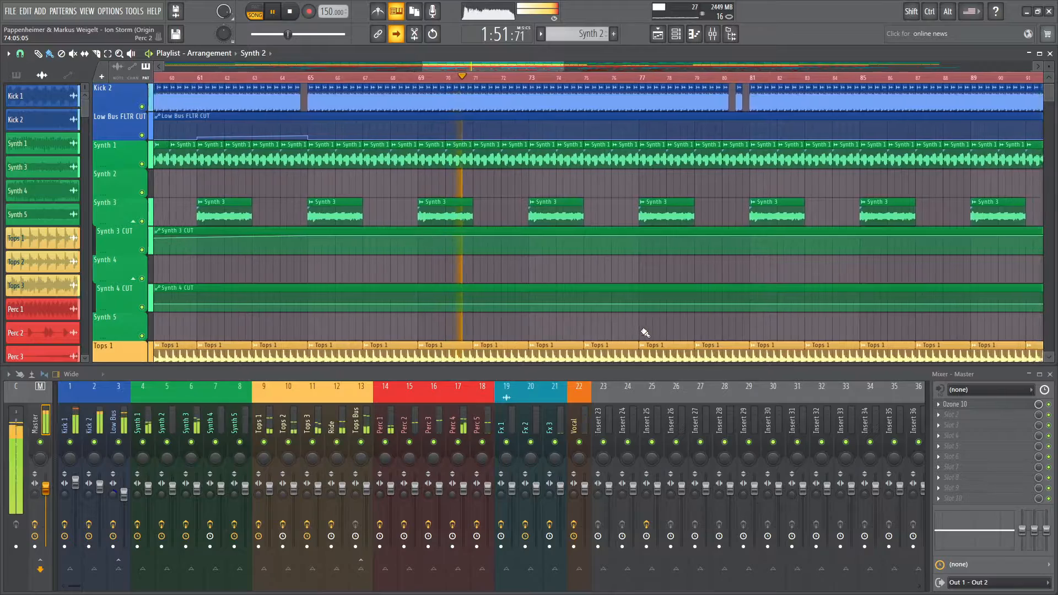
scroll(644, 333, down, 10)
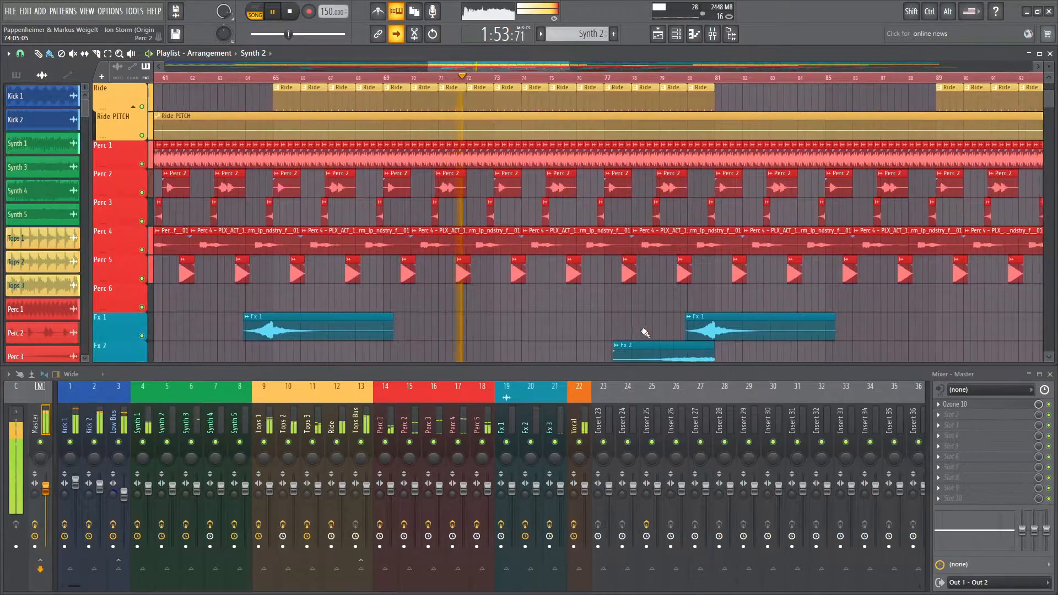
scroll(644, 333, down, 8)
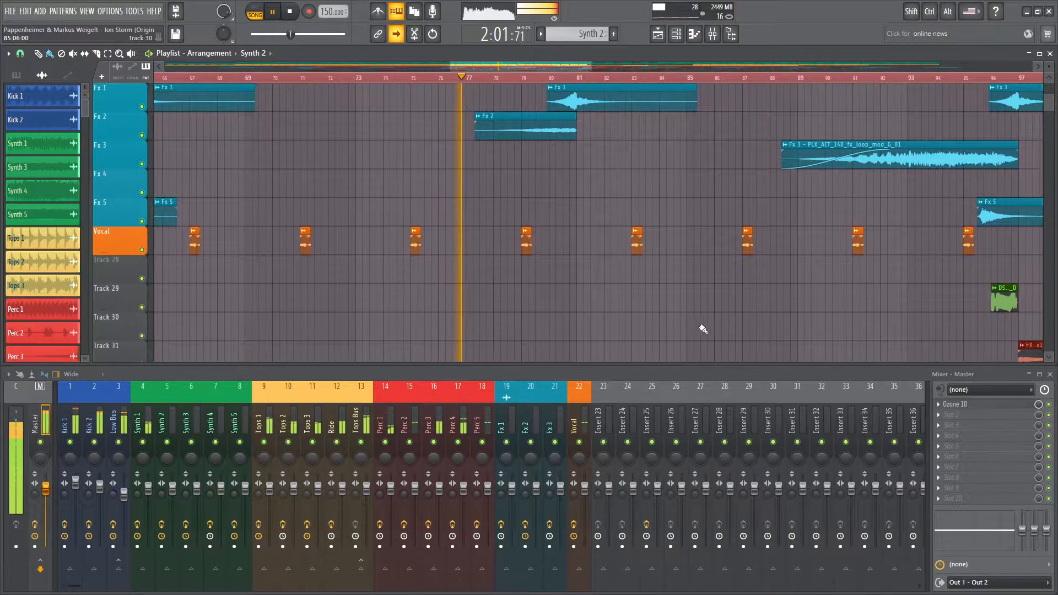
scroll(703, 329, up, 8)
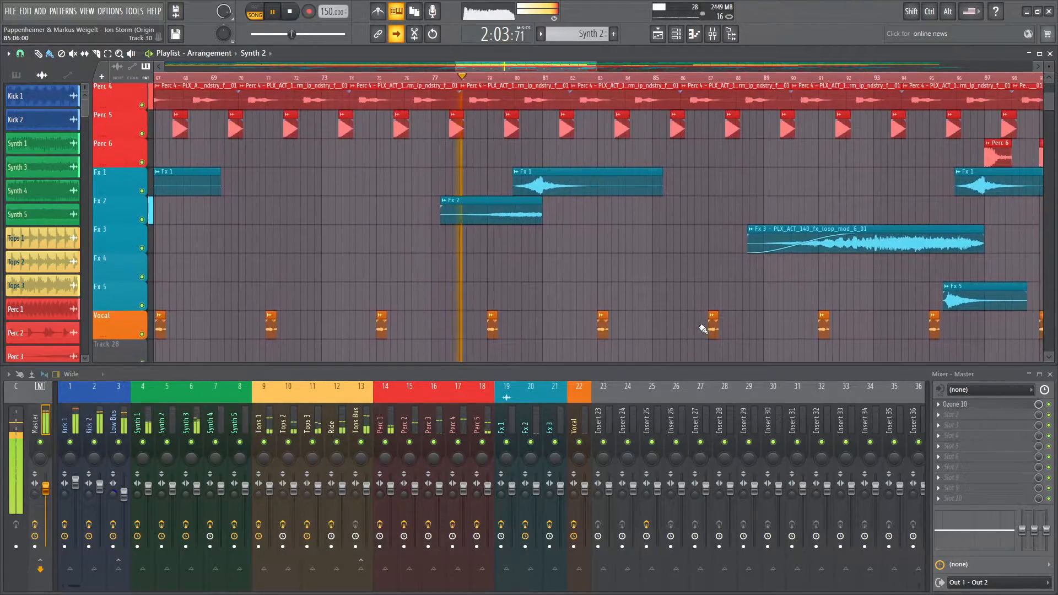
scroll(703, 329, up, 4)
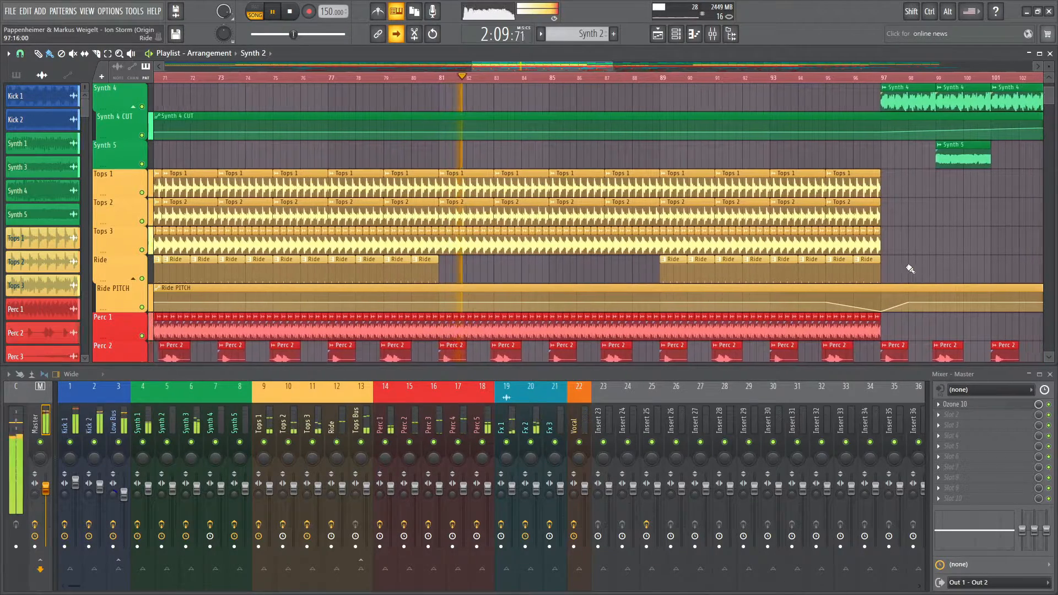
scroll(911, 268, down, 1)
scroll(898, 269, down, 1)
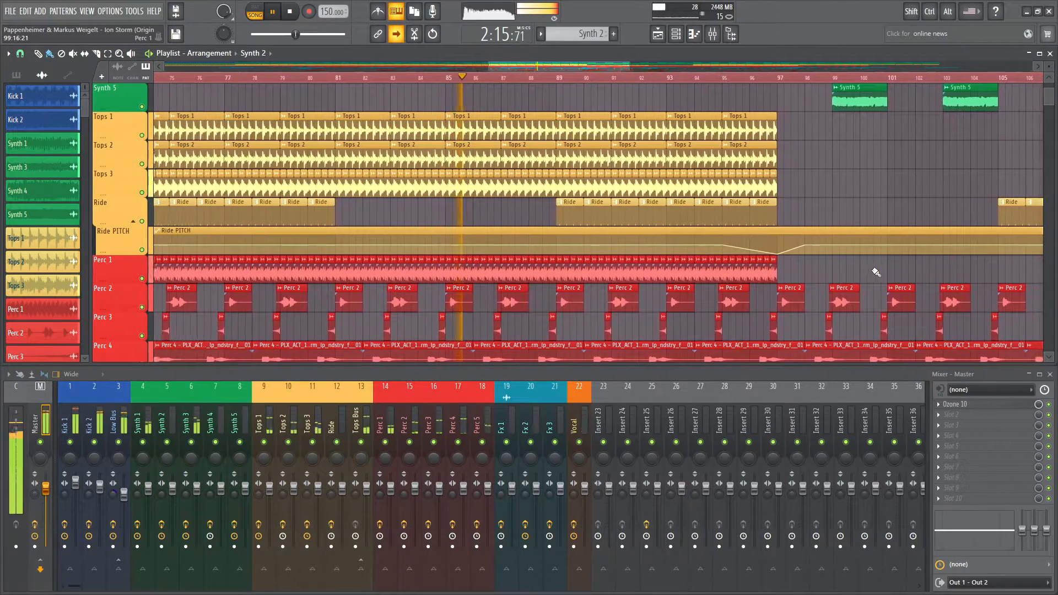
scroll(879, 271, down, 1)
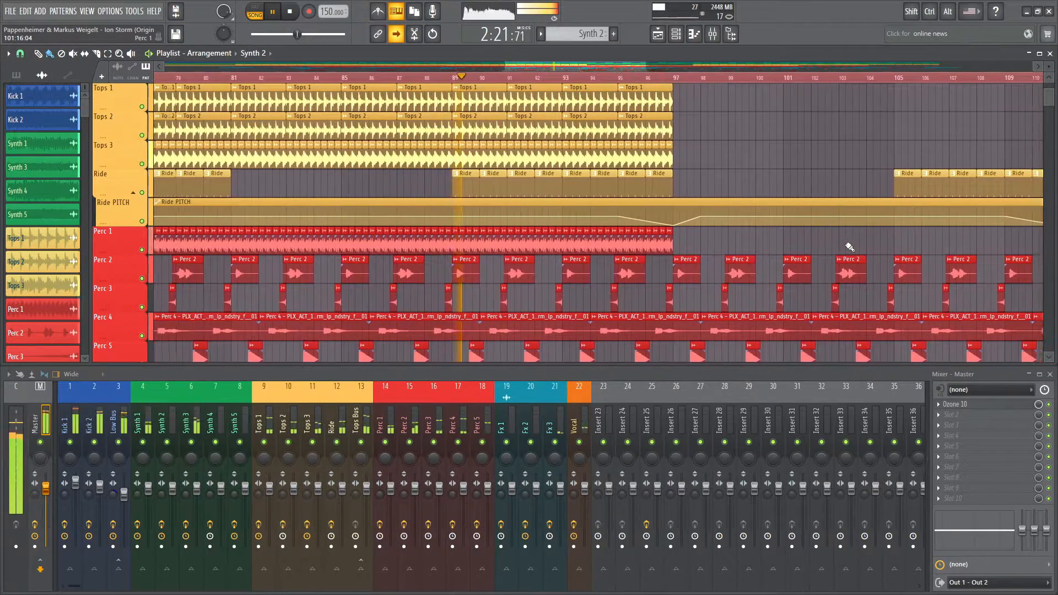
scroll(820, 276, up, 6)
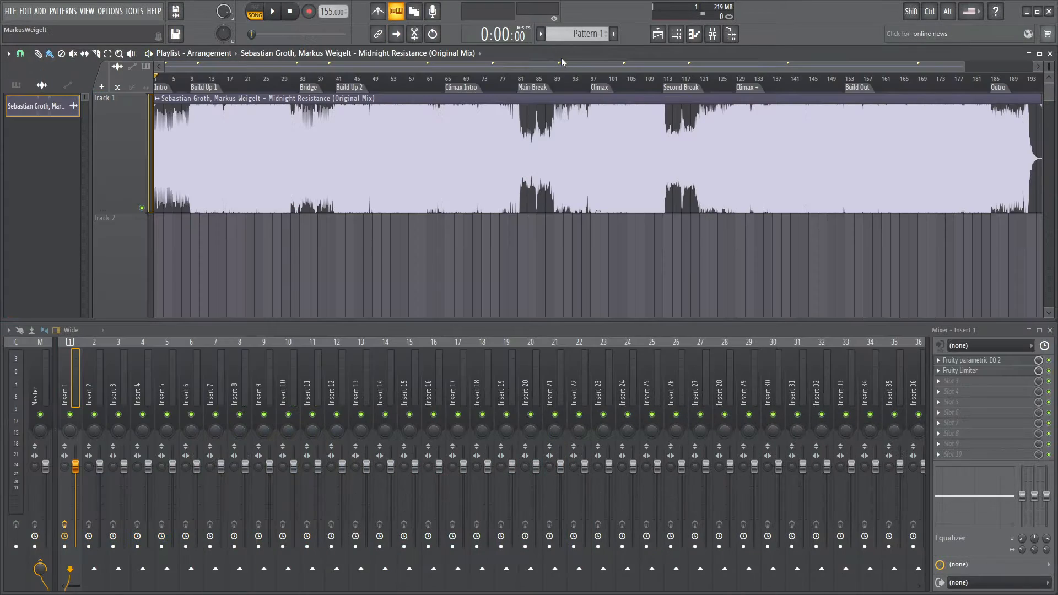
- Play the Midnight Resistance track from the intro, examine its marked sections, and jump playback into the Build Up 2 section
key(space)
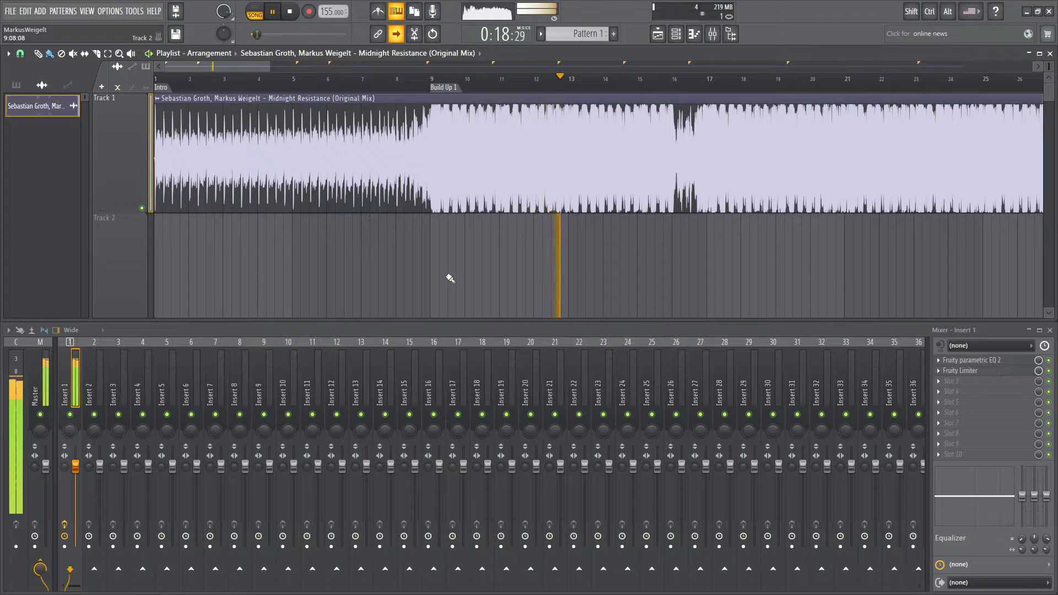
key(ctrl)
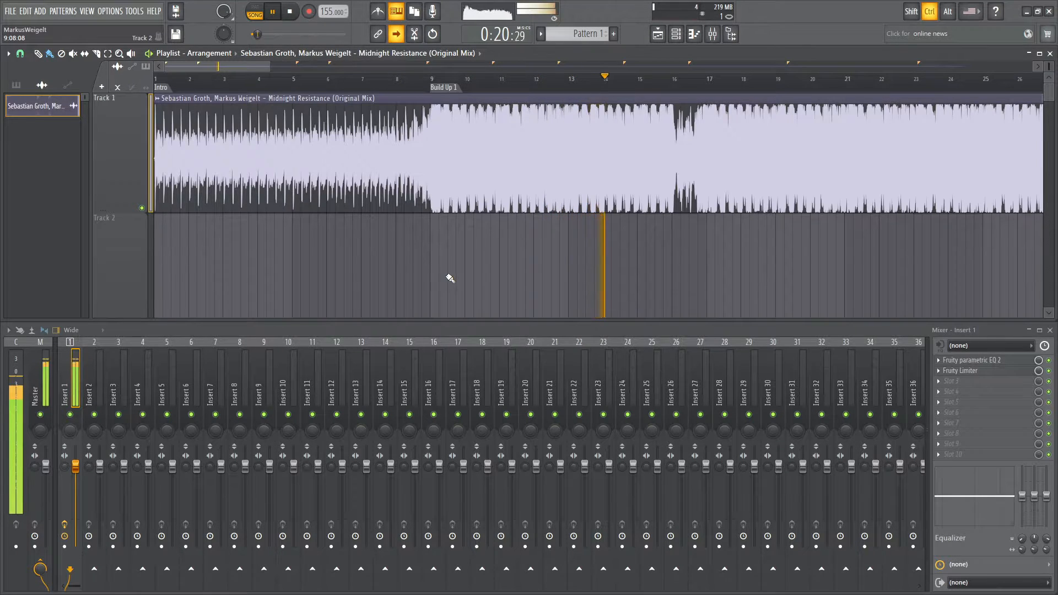
scroll(451, 278, down, 2)
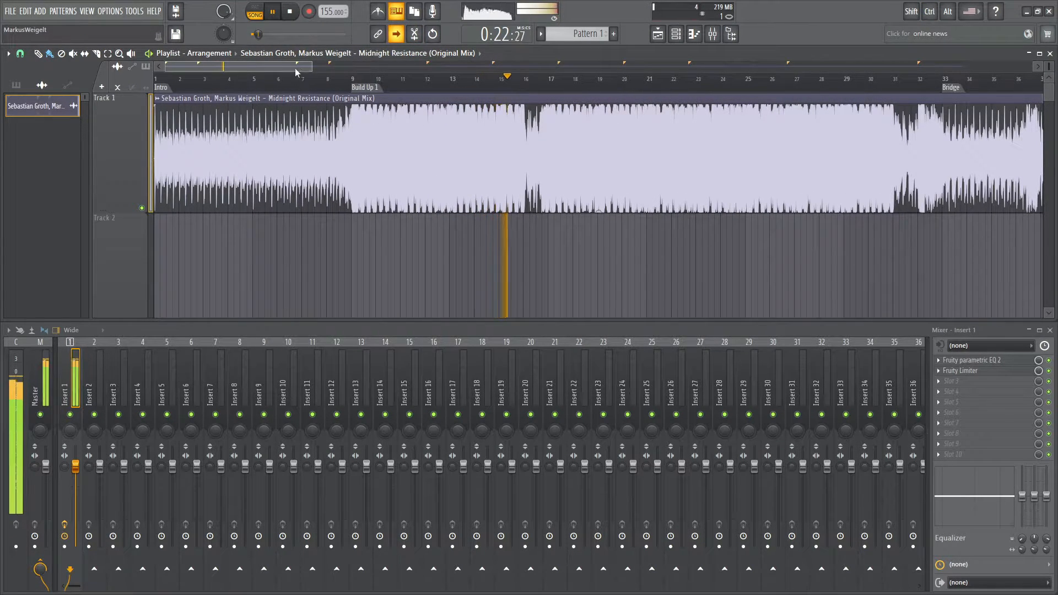
mouse_move(295, 68)
mouse_down()
mouse_move(344, 64)
mouse_move(299, 66)
mouse_up()
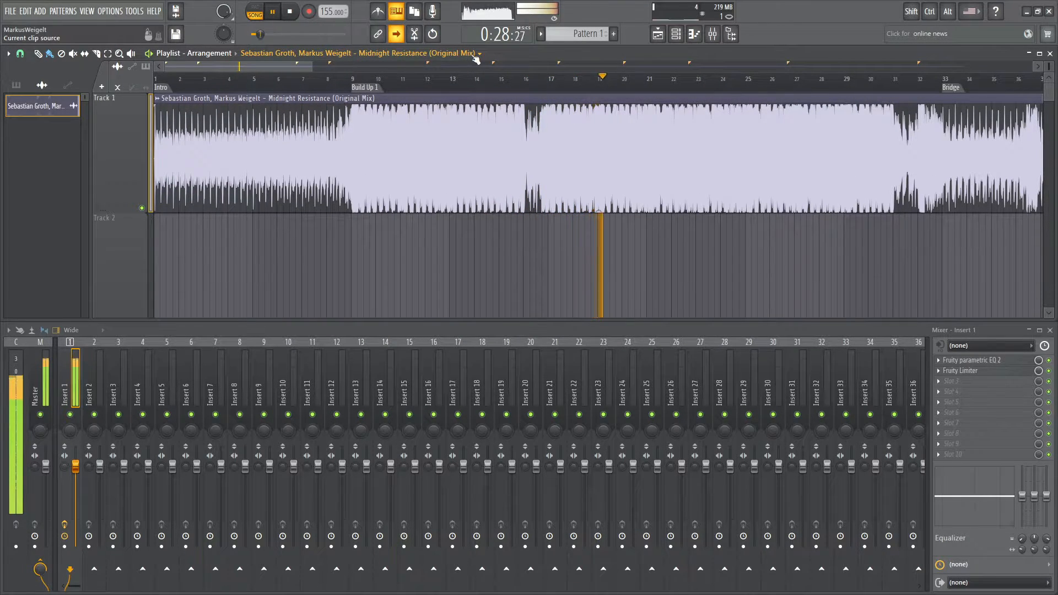
scroll(604, 157, down, 3)
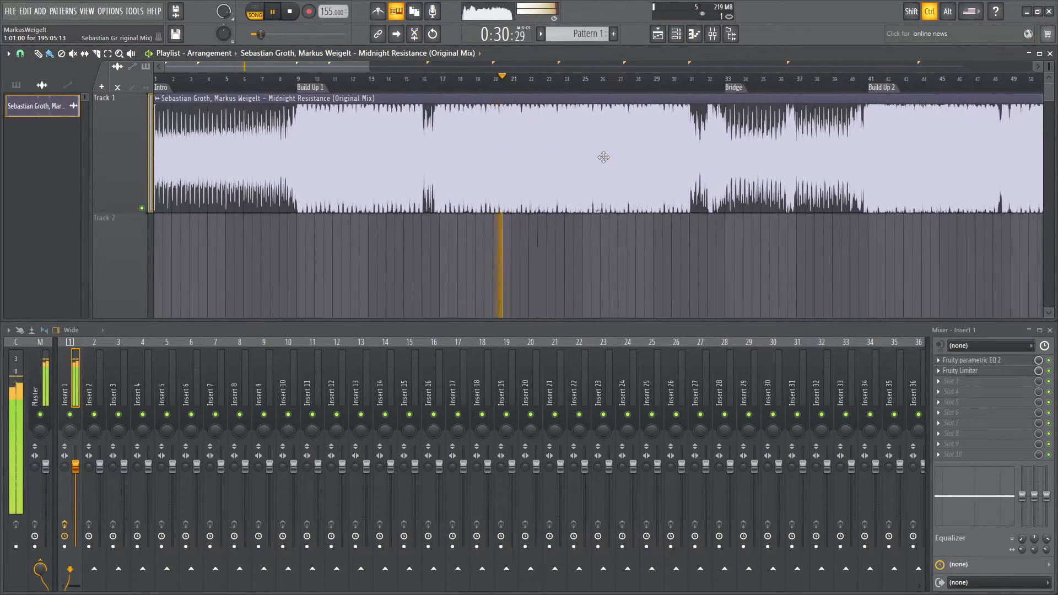
scroll(604, 157, down, 4)
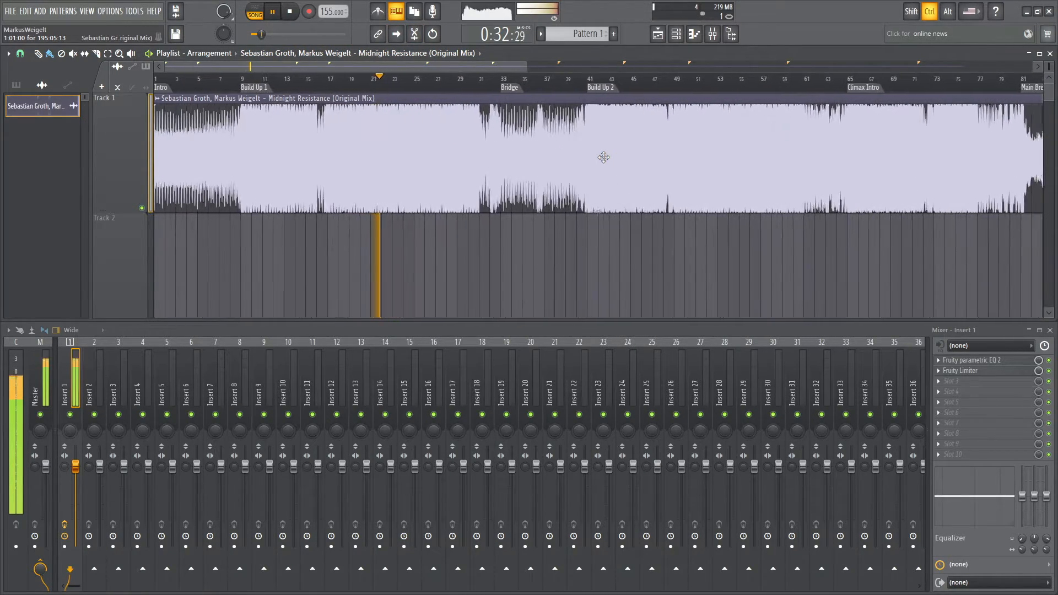
scroll(603, 158, down, 4)
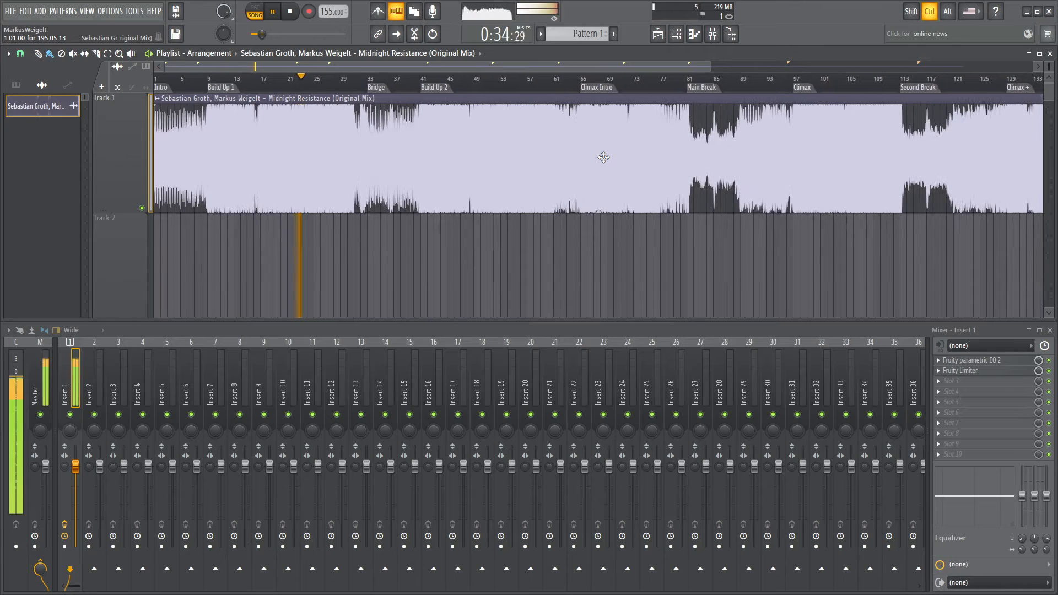
click(506, 85)
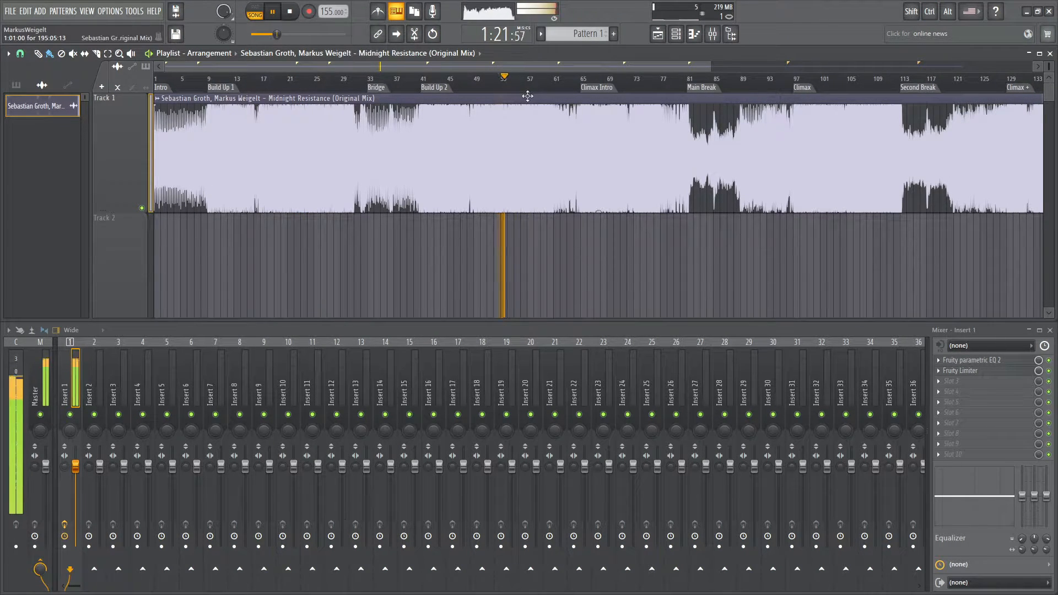
- Examine the marked sections of Midnight Resistance from Intro to Outro during playback, focusing on the passage from Climax Intro to Main Break
scroll(572, 155, down, 1)
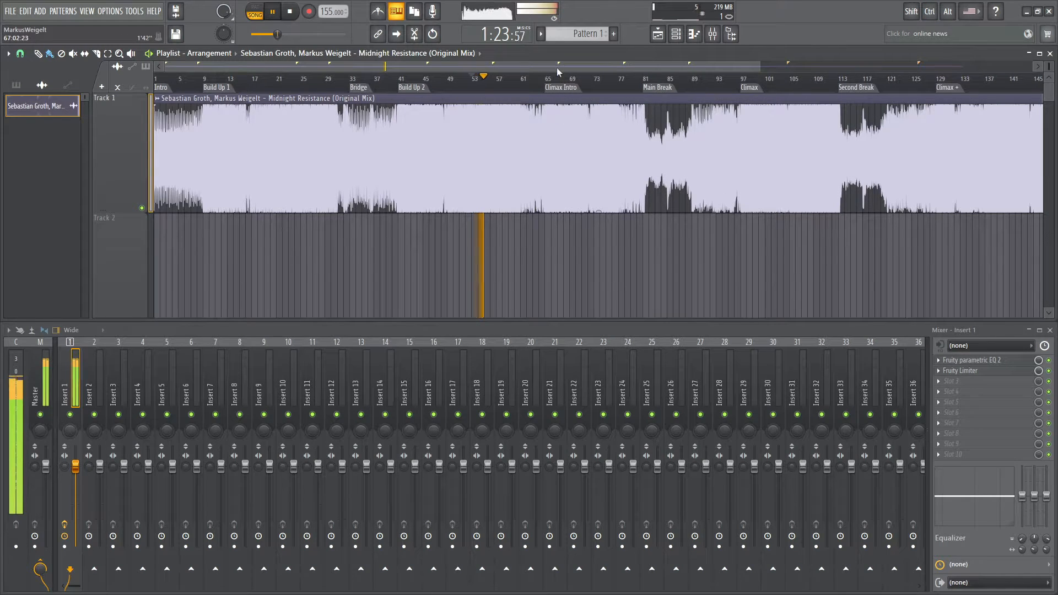
scroll(555, 149, down, 2)
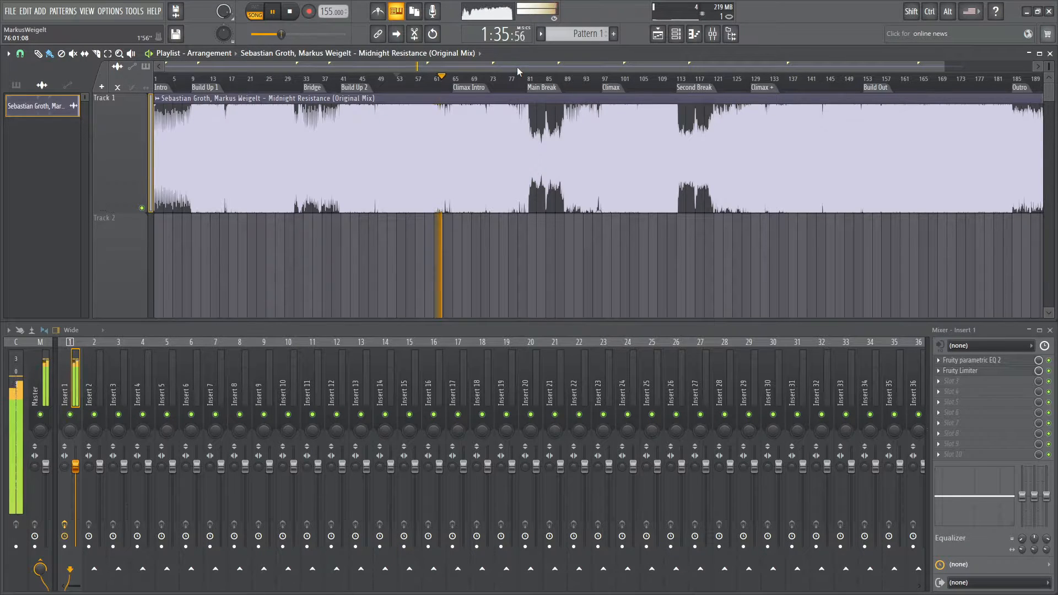
scroll(525, 172, down, 2)
scroll(525, 172, up, 1)
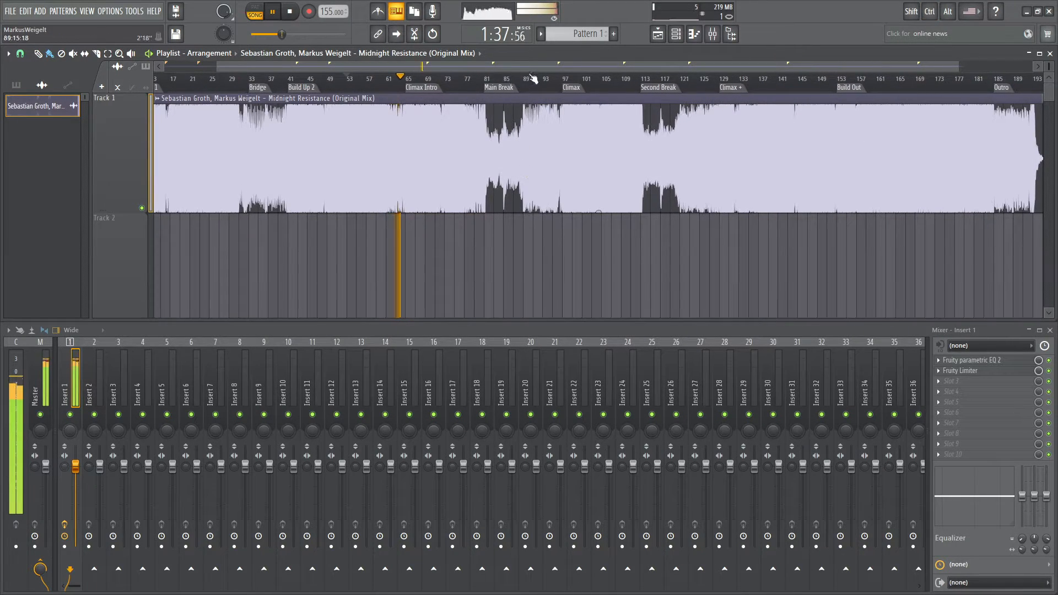
drag(520, 66, 485, 65)
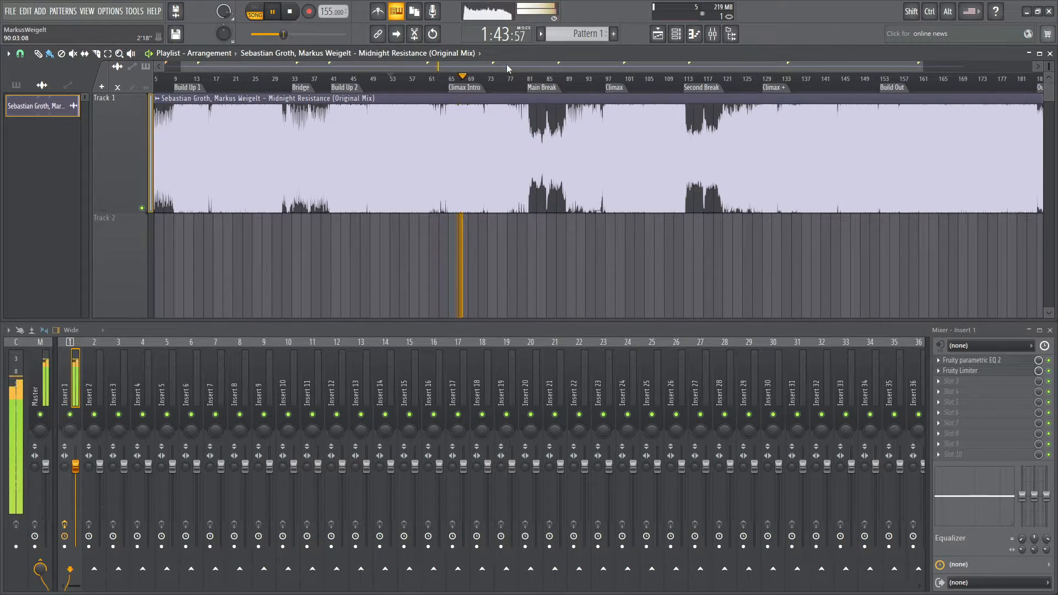
drag(921, 65, 968, 65)
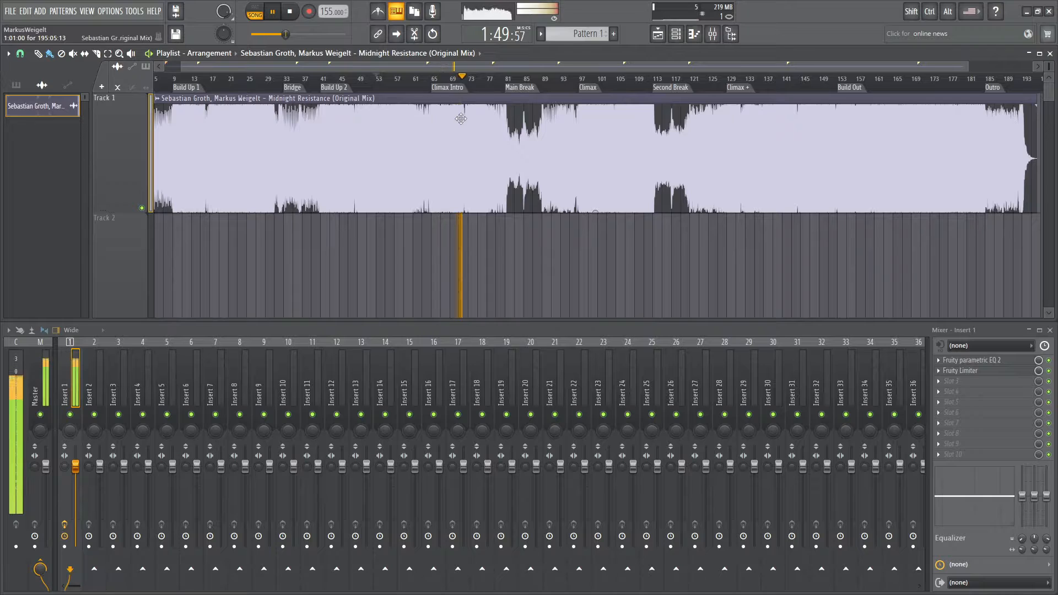
scroll(484, 137, up, 5)
scroll(492, 156, up, 1)
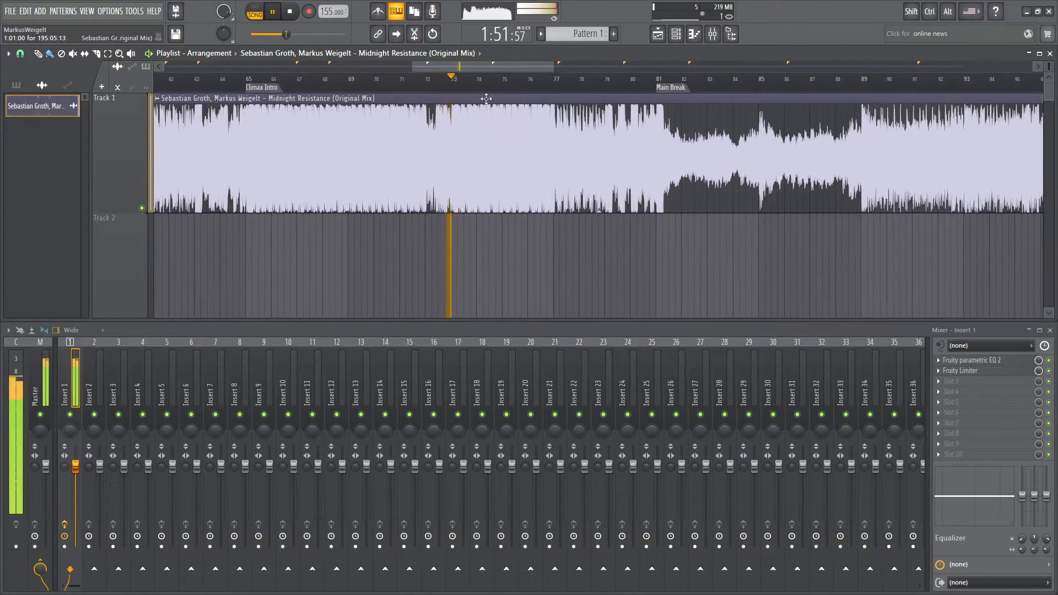
- Follow playback through the Main Break into the Climax, and compare their waveform with the Second Break and Climax + sections
drag(483, 67, 534, 65)
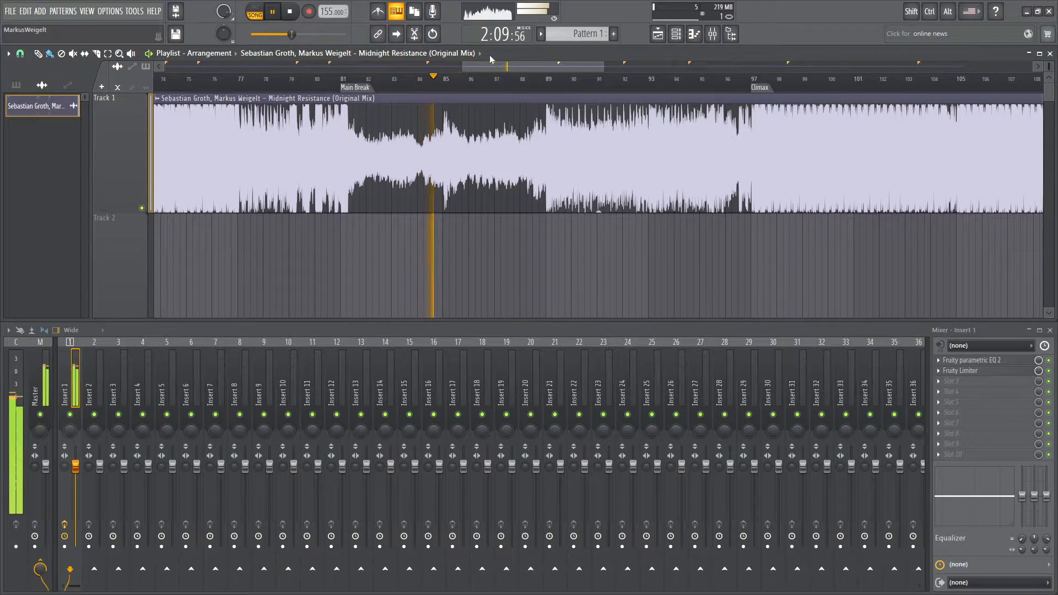
drag(604, 66, 732, 70)
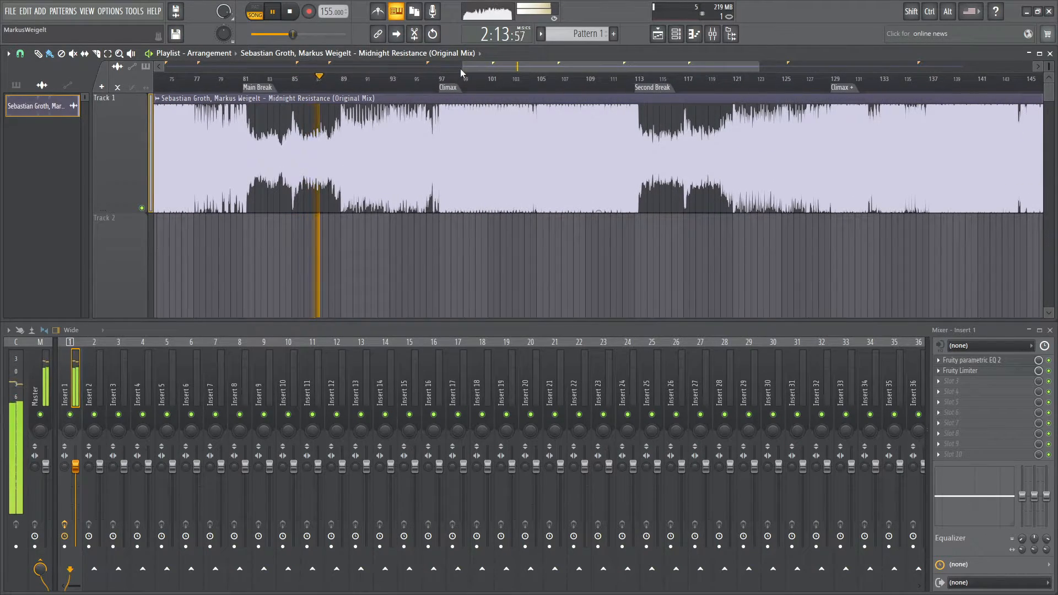
drag(463, 68, 329, 69)
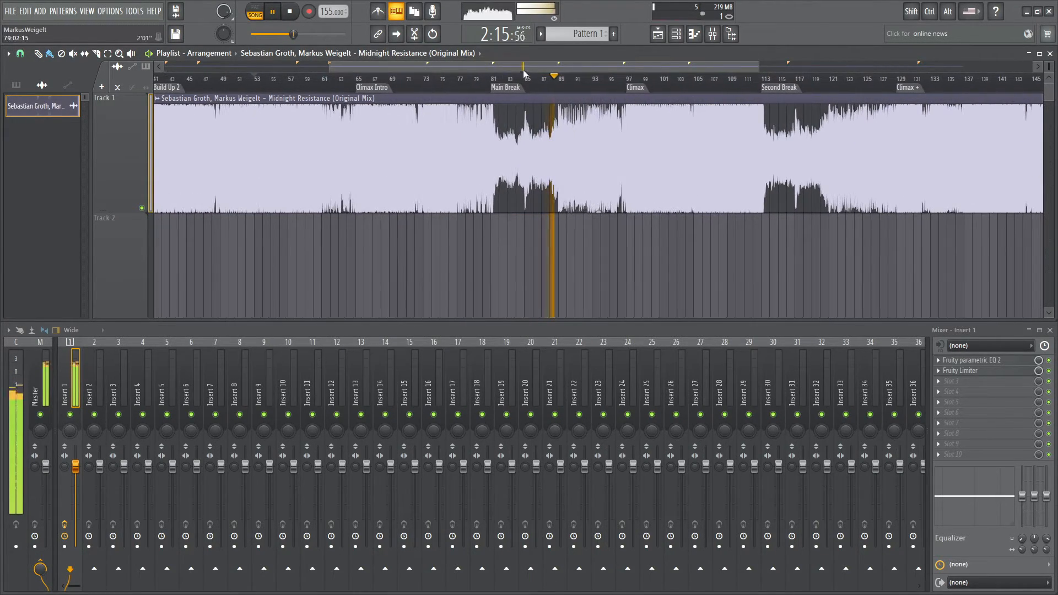
drag(524, 70, 599, 65)
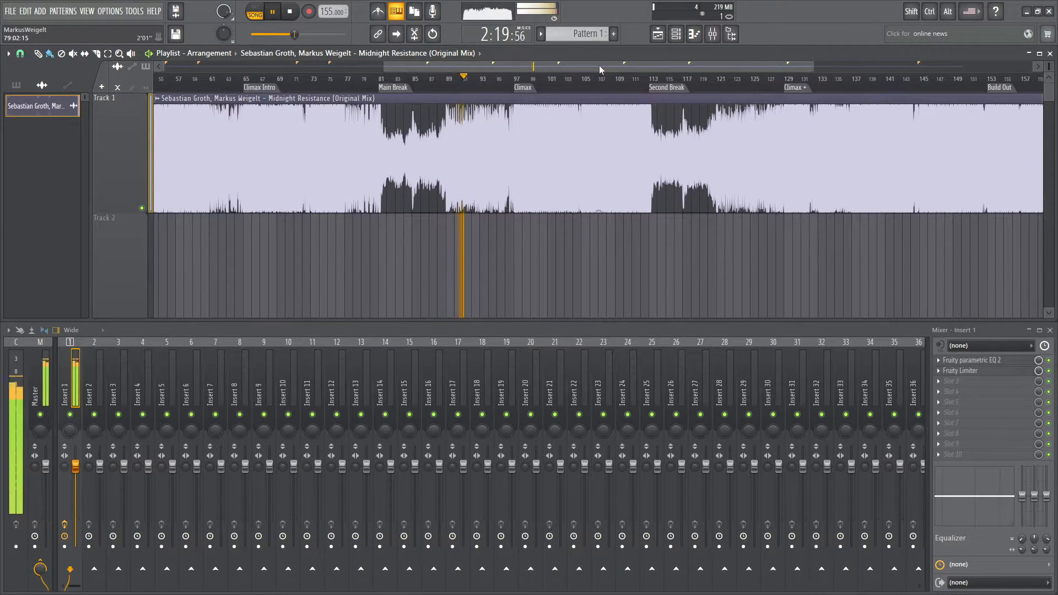
scroll(600, 65, down, 1)
scroll(600, 65, down, 1)
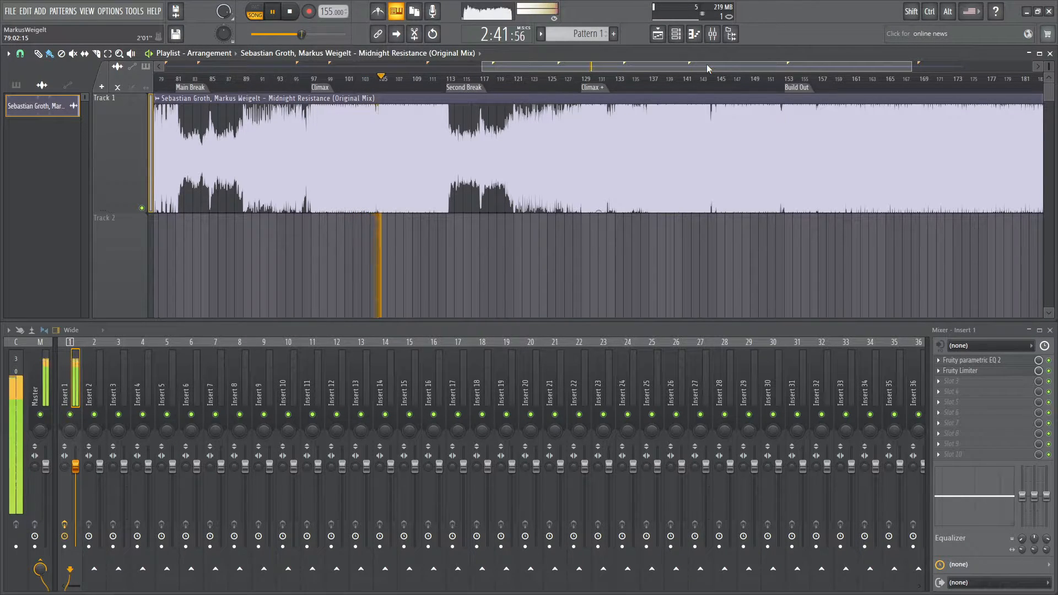
- Jump playback into the Outro of Midnight Resistance, review the whole track's structure, and stop playback
drag(706, 64, 764, 62)
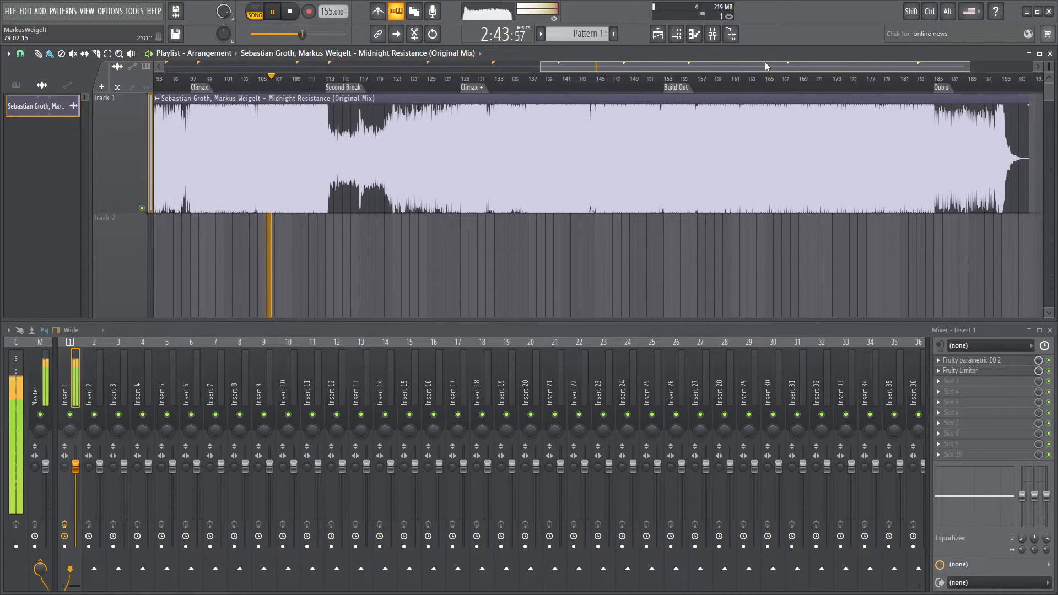
click(803, 81)
drag(790, 64, 829, 66)
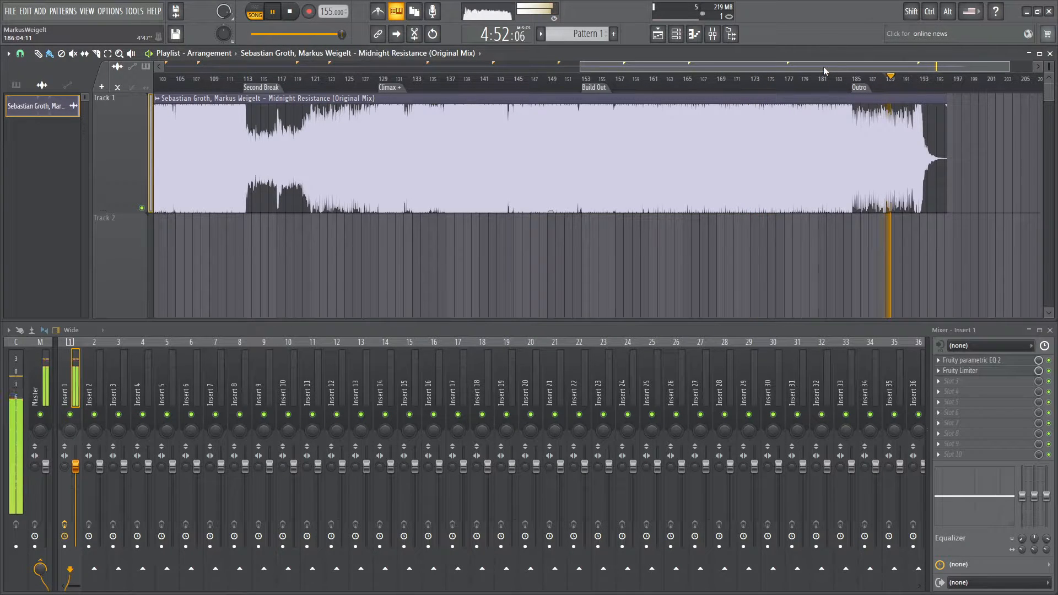
drag(823, 66, 359, 65)
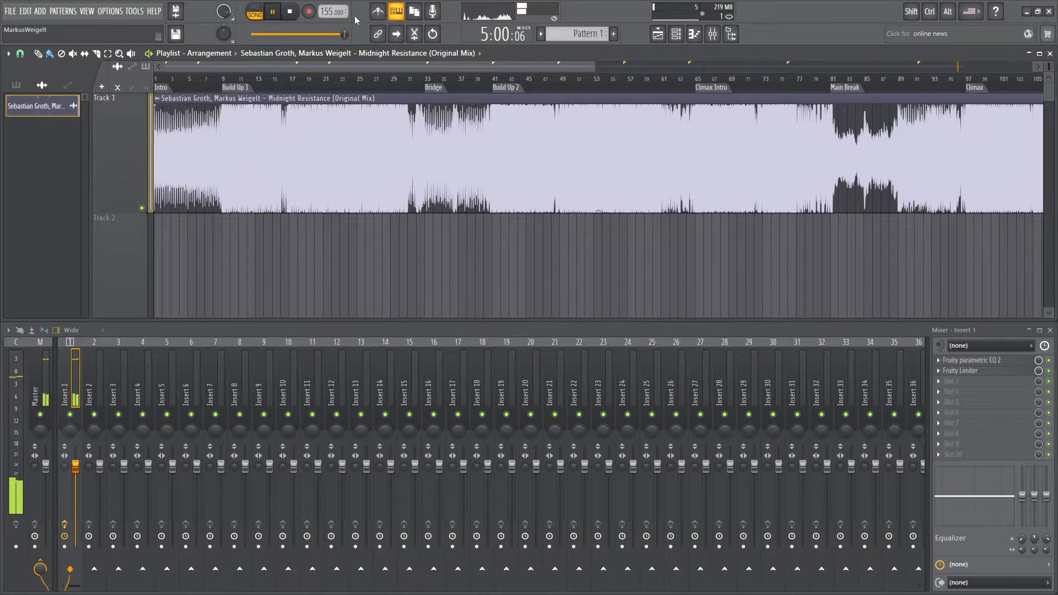
key(space)
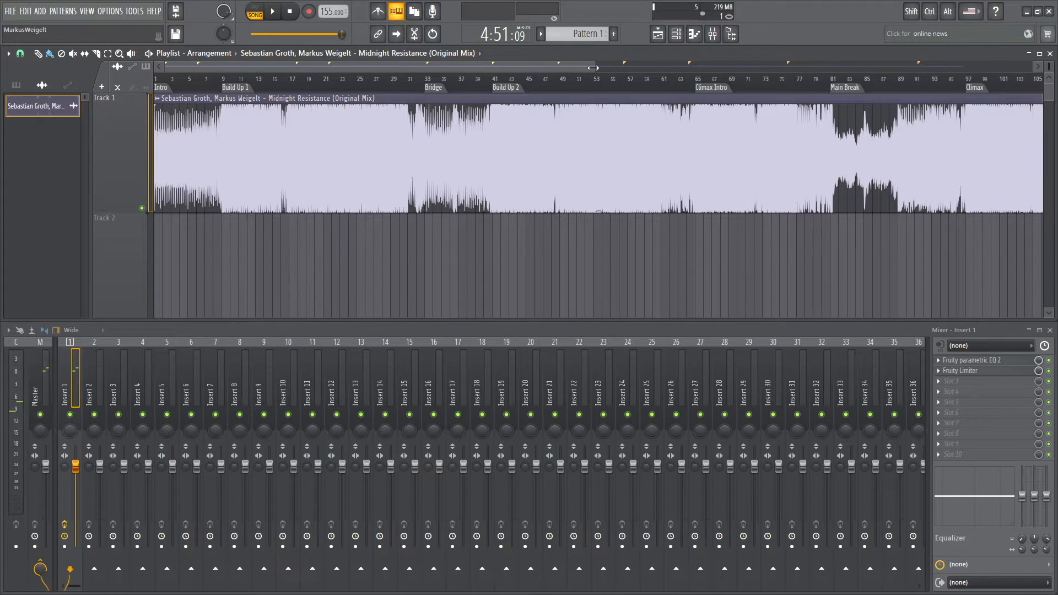
drag(593, 67, 973, 68)
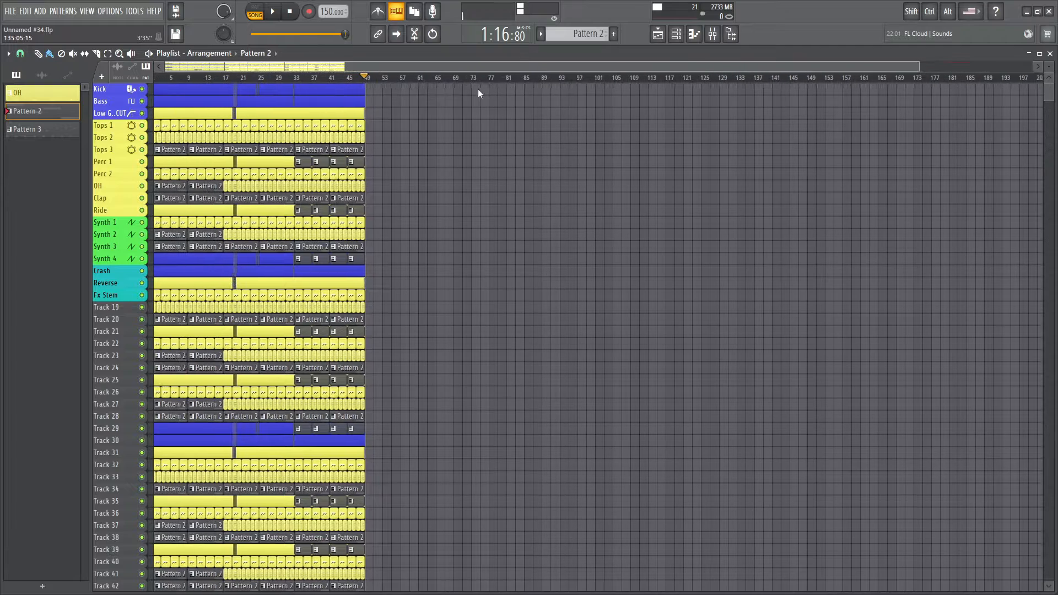
- Play the overcrowded 150 BPM arrangement, jump past its last clips to about bar 102, and inspect all of its stacked tracks
key(space)
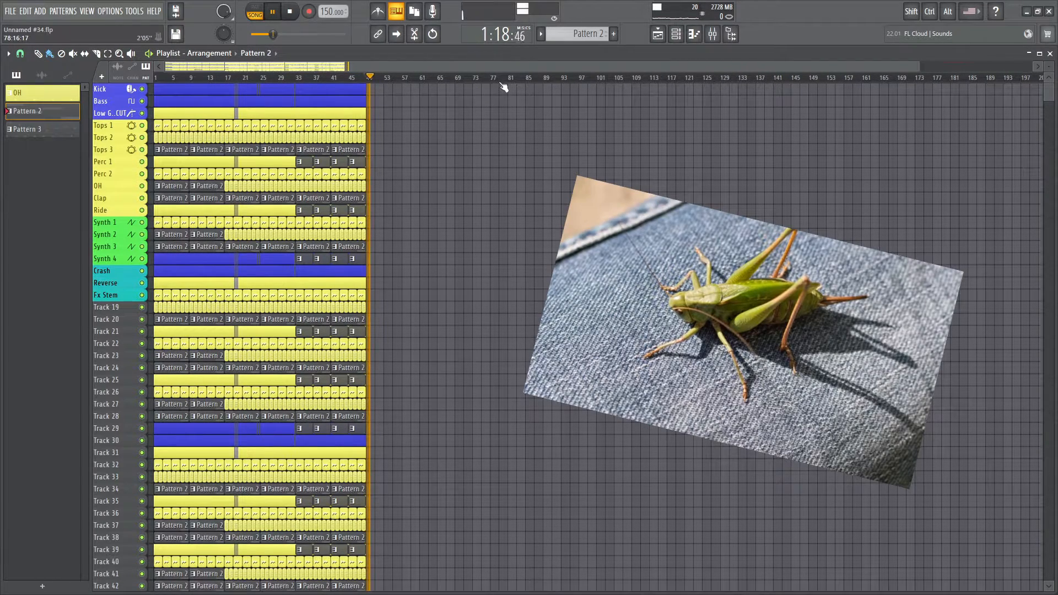
click(540, 78)
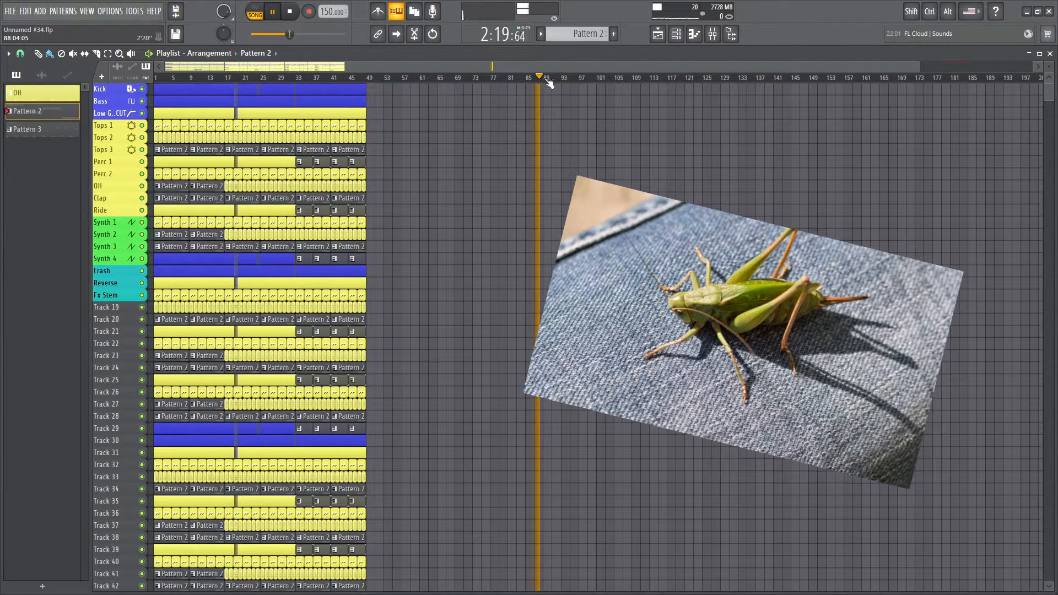
click(600, 78)
scroll(605, 220, down, 7)
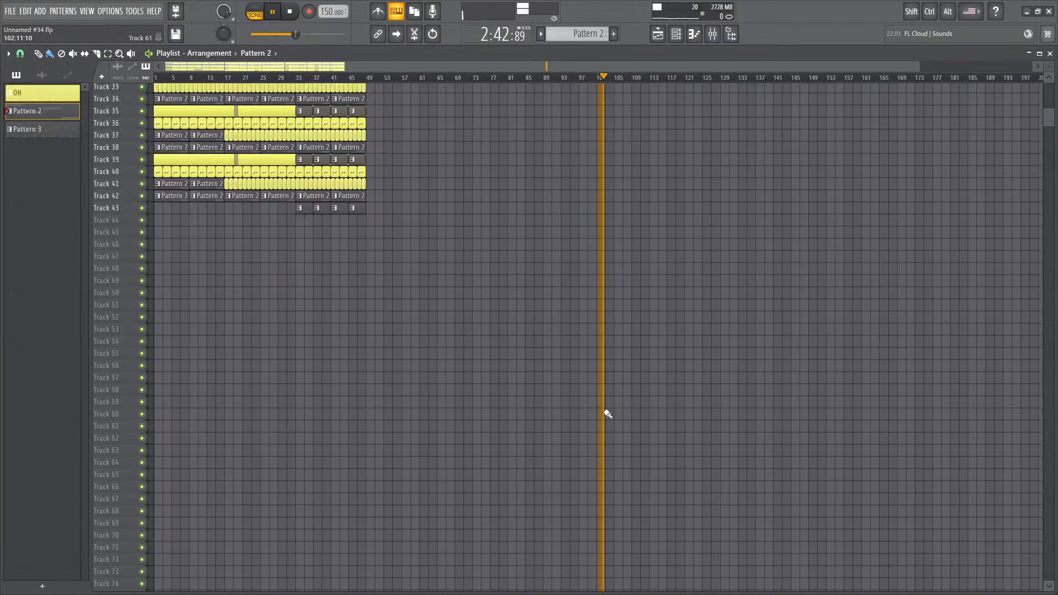
scroll(606, 419, up, 7)
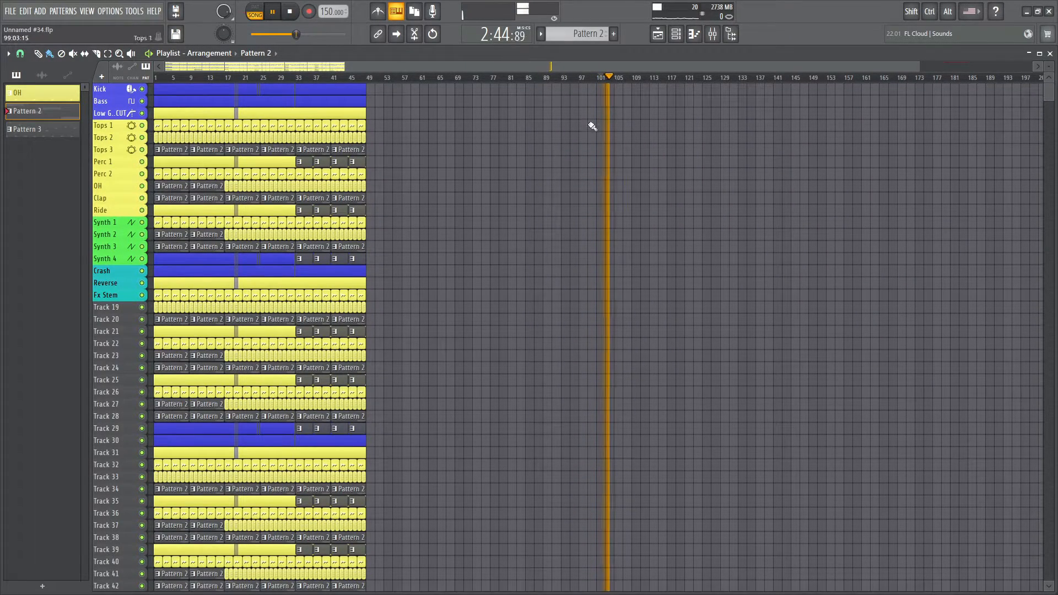
click(41, 75)
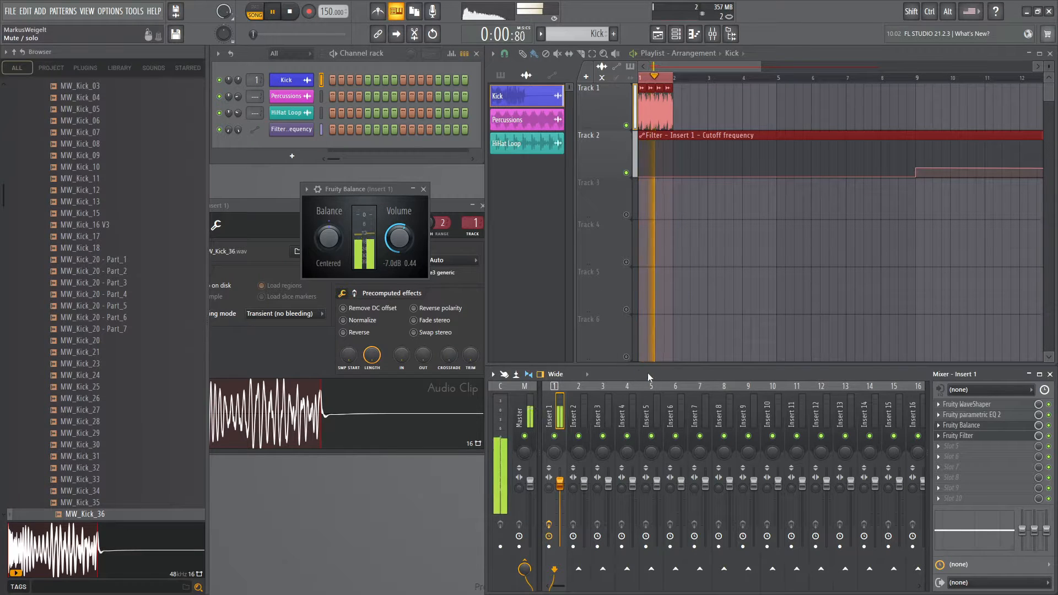
- Enlarge the mixer over the playlist to inspect the kick's level on Insert 1 during playback
drag(653, 369, 652, 47)
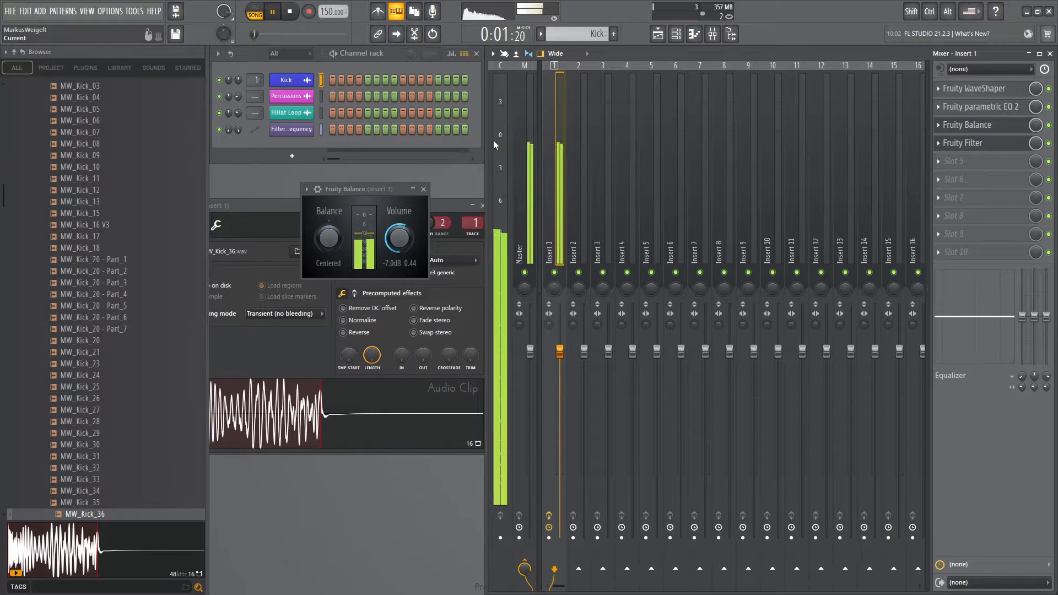
key(F5)
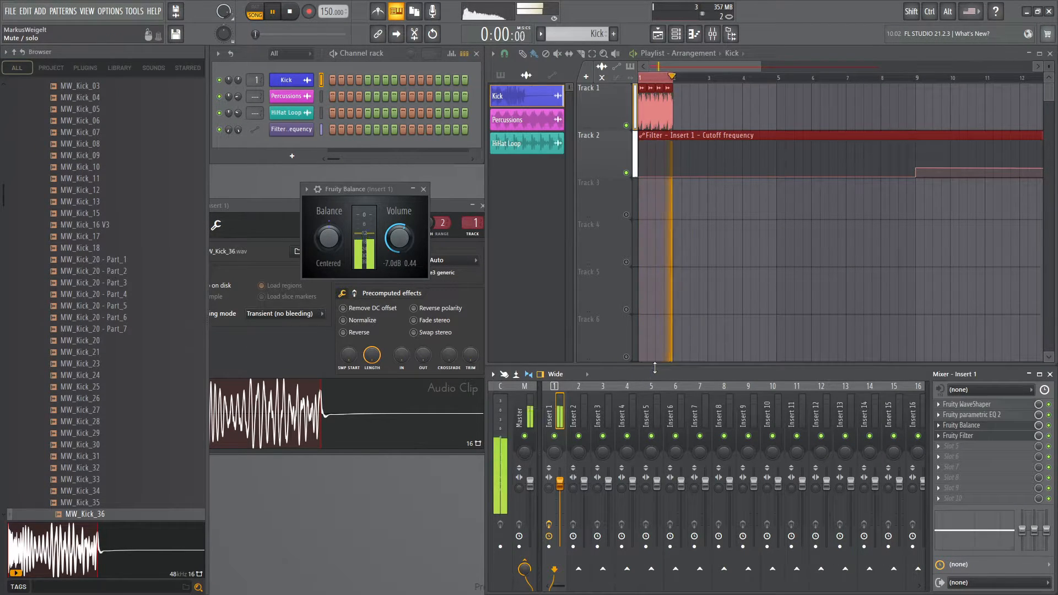
drag(652, 369, 652, 47)
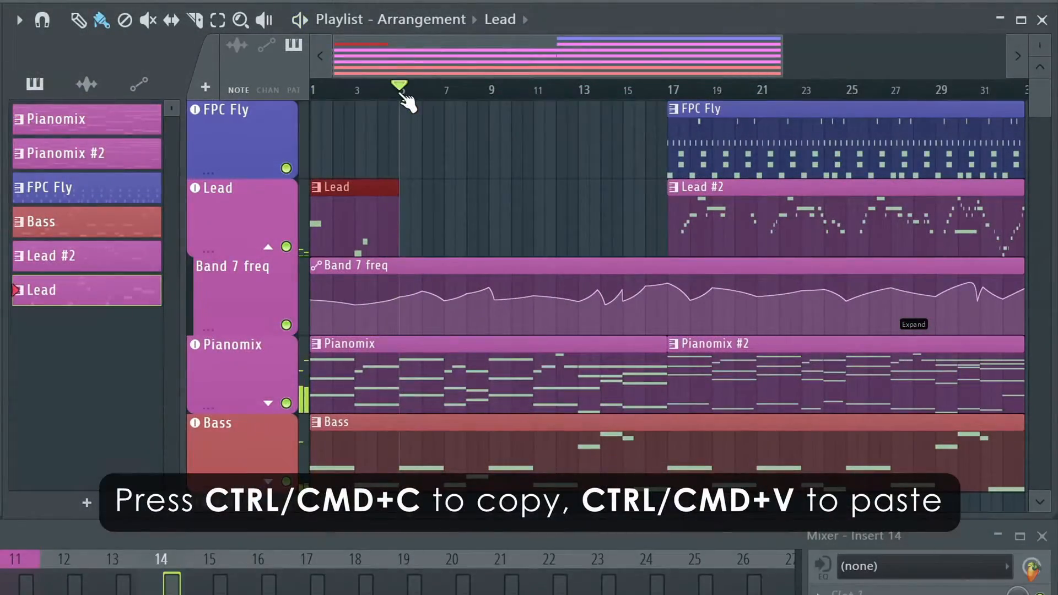
- Paste the copied Lead pattern clip at bar 5 of the Lead track
key(ctrl+v)
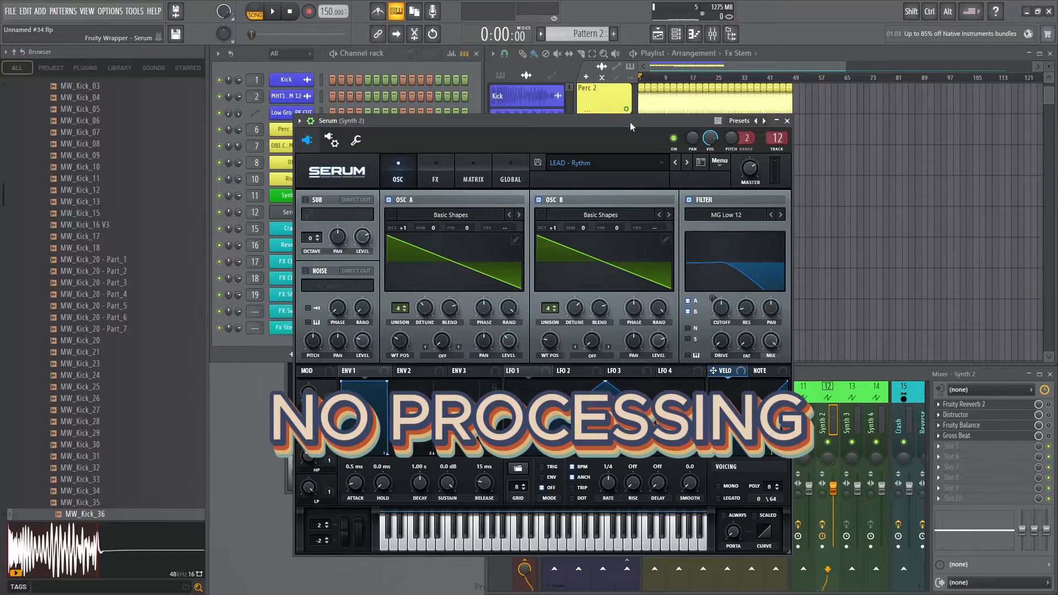
- Audition Synth 2's LEAD - Rythm sound in Serum, toggling its filter and the Fruity Reeverb 2 effect on its mixer track
drag(630, 121, 643, 116)
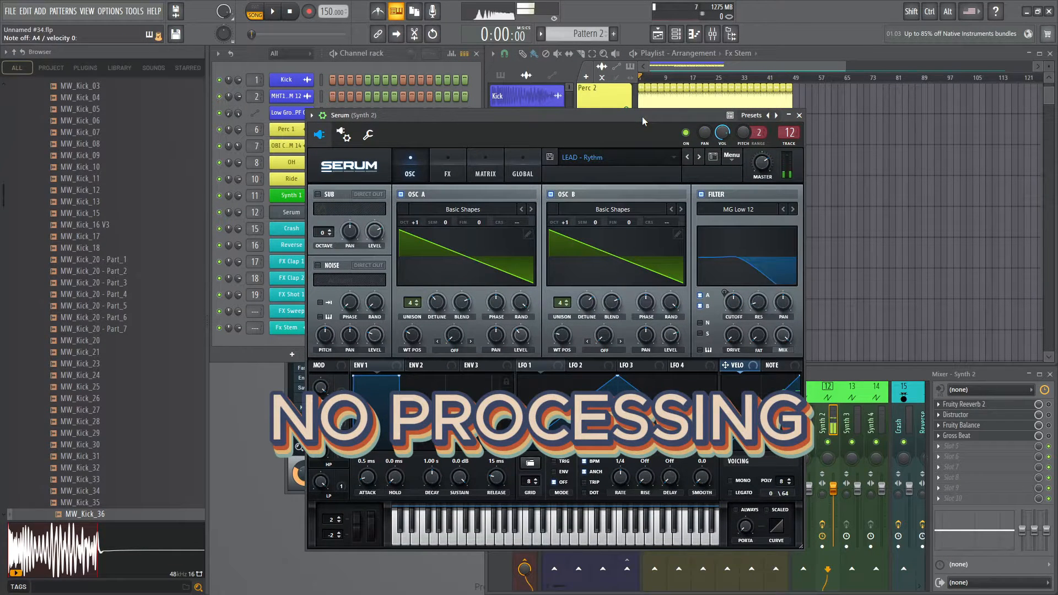
click(700, 193)
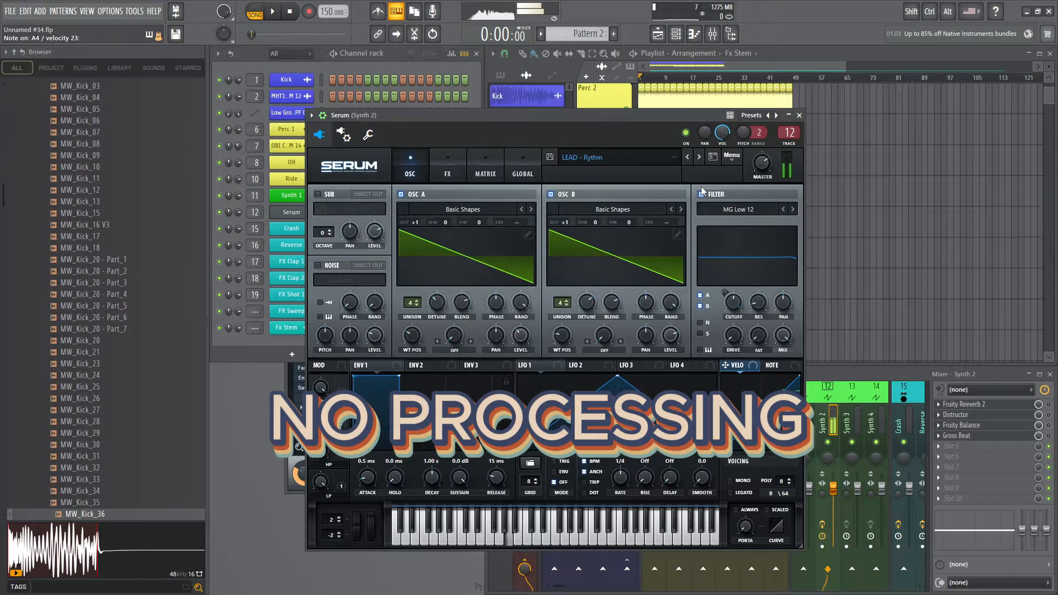
click(701, 188)
click(1051, 409)
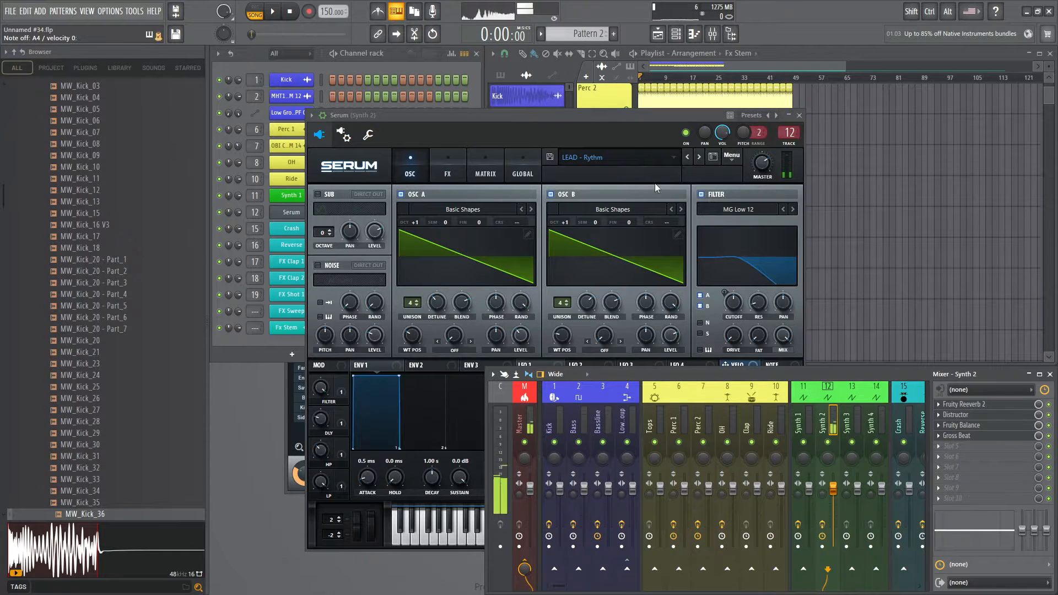
click(622, 120)
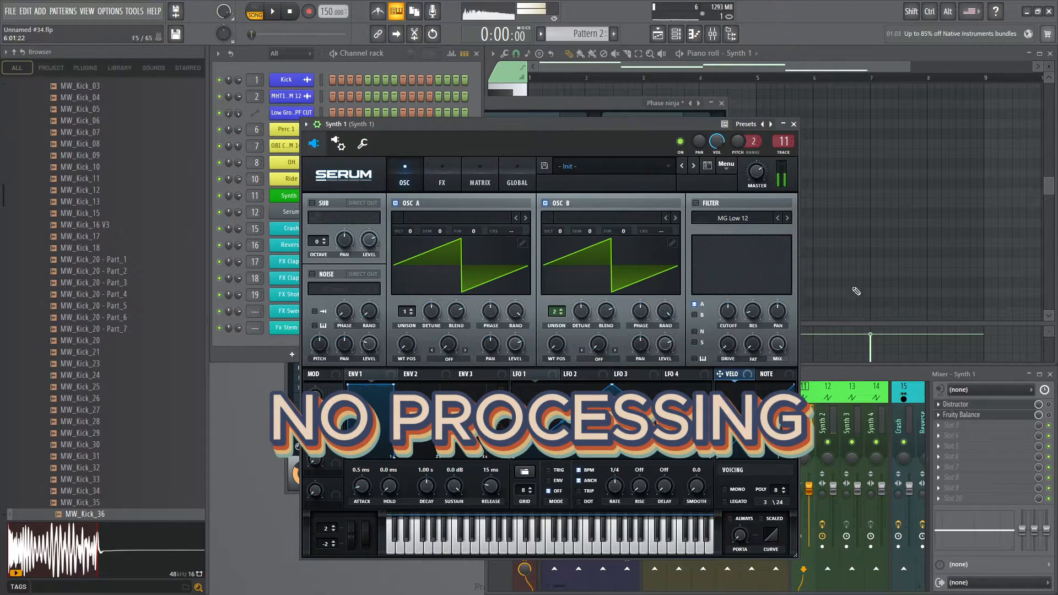
- Enable the Distructor and Fruity Balance effects on the Synth 1 mixer track and audition the processed Serum sound
click(1049, 405)
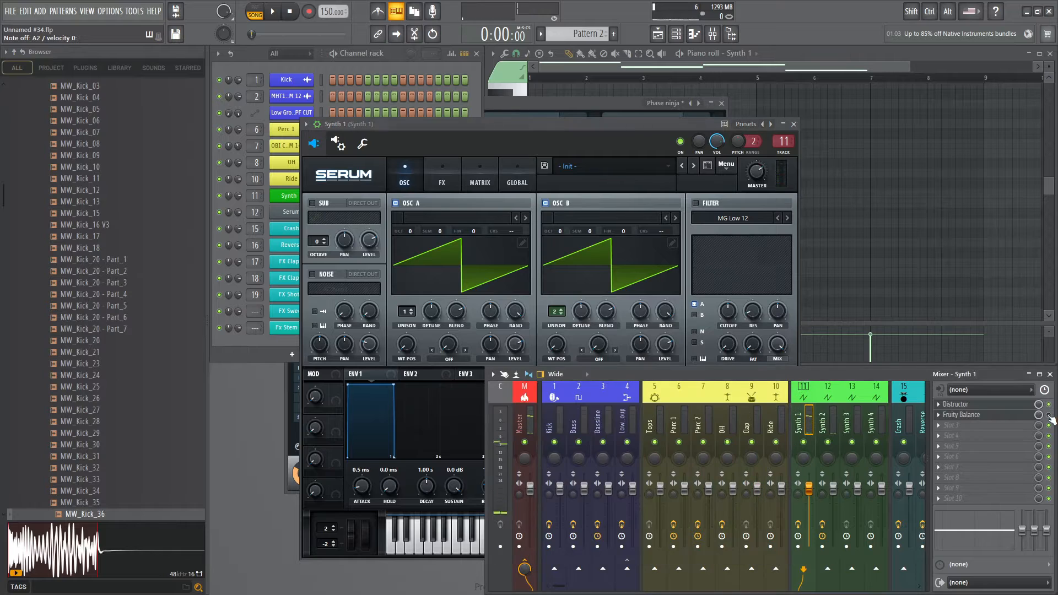
click(1049, 415)
click(585, 124)
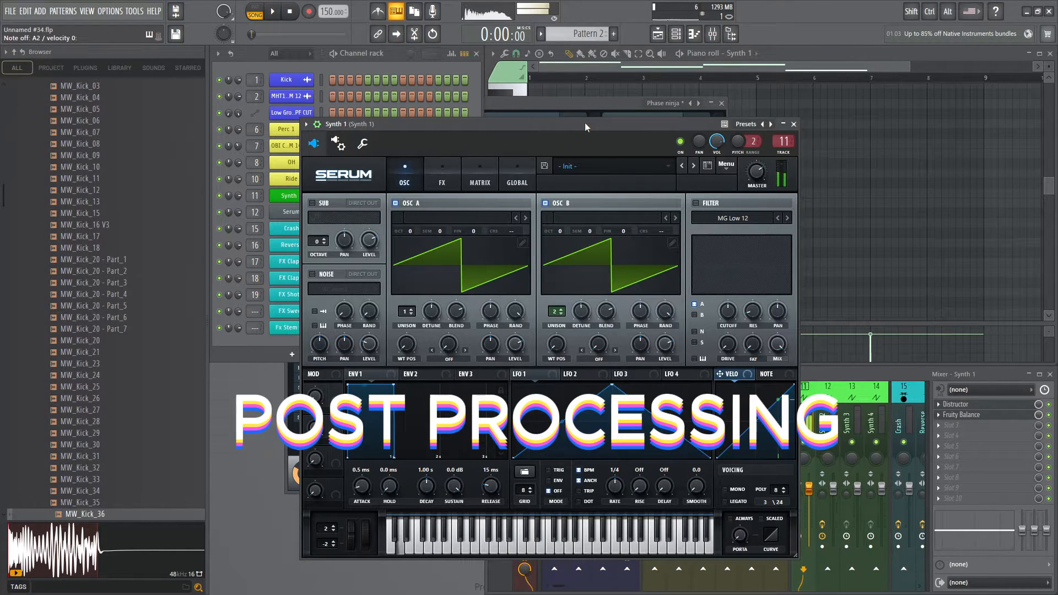
drag(756, 165, 761, 165)
click(1051, 413)
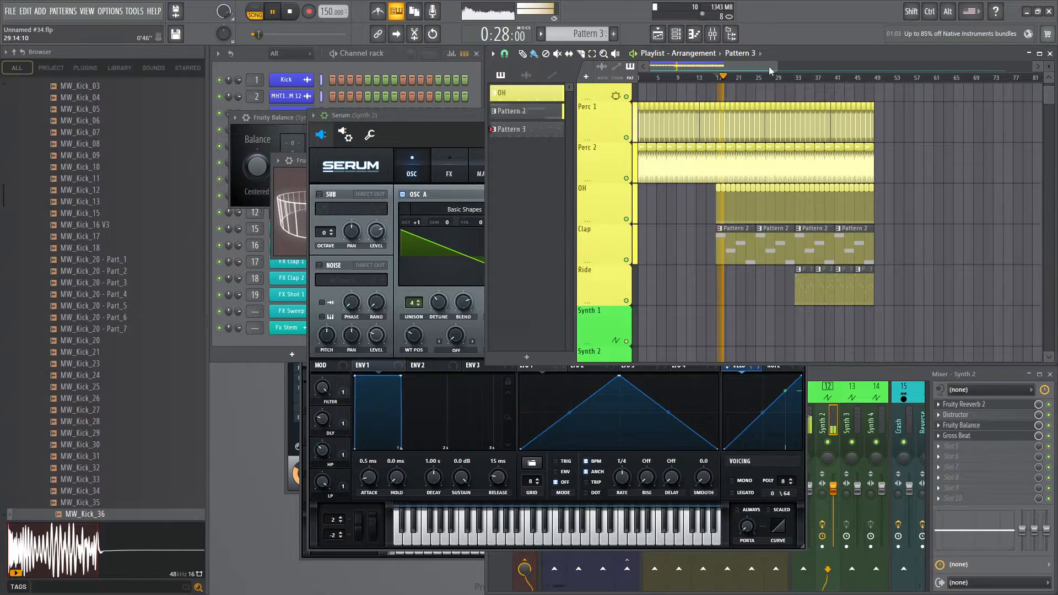
- Open the Pattern 2 clip on the Clap track and examine Synth 1's note sequence from bar 1 in the piano roll
drag(769, 71, 781, 70)
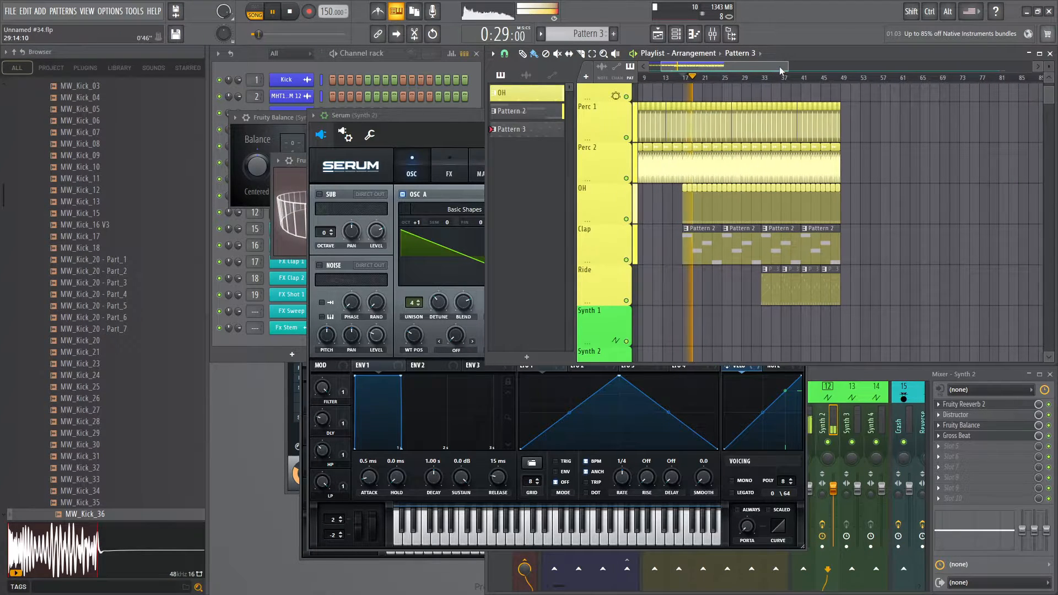
double_click(684, 261)
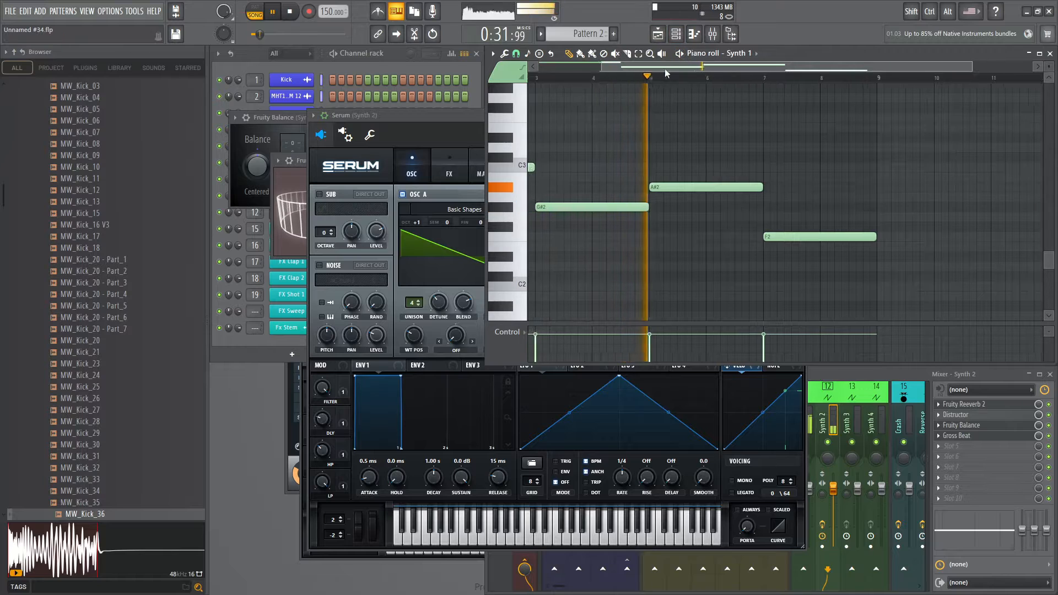
drag(666, 73, 601, 77)
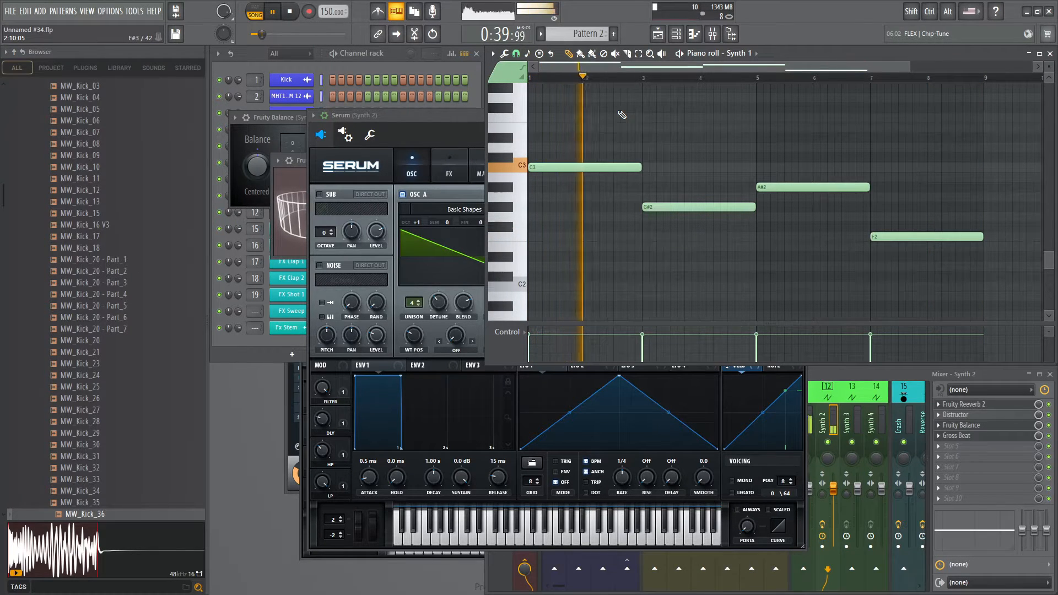
- Open the Pattern 3 clip on the Ride track and examine the Serum channel's note sequence in the piano roll
click(397, 89)
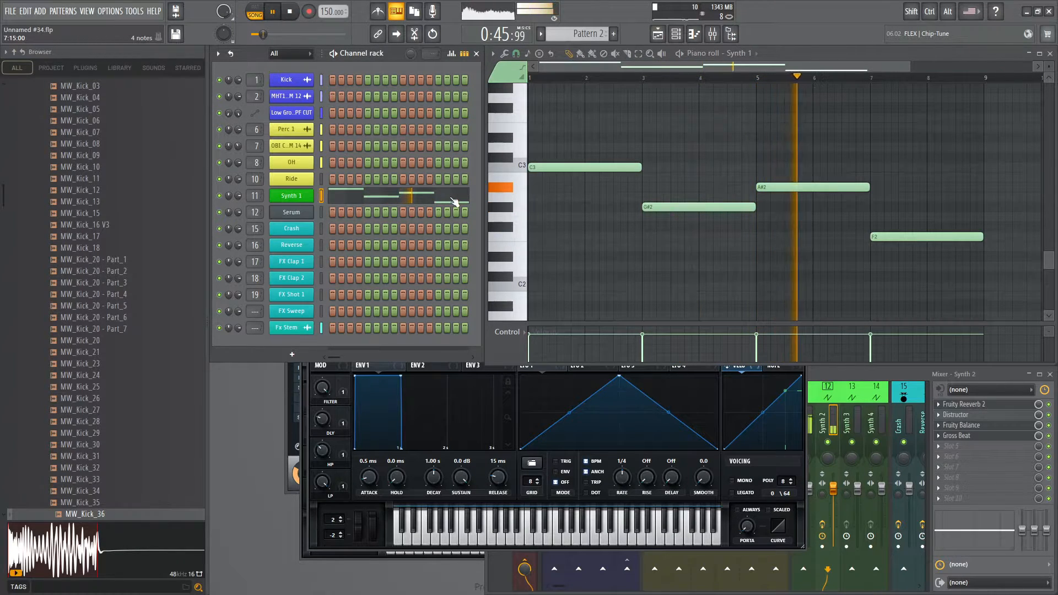
key(F5)
double_click(774, 294)
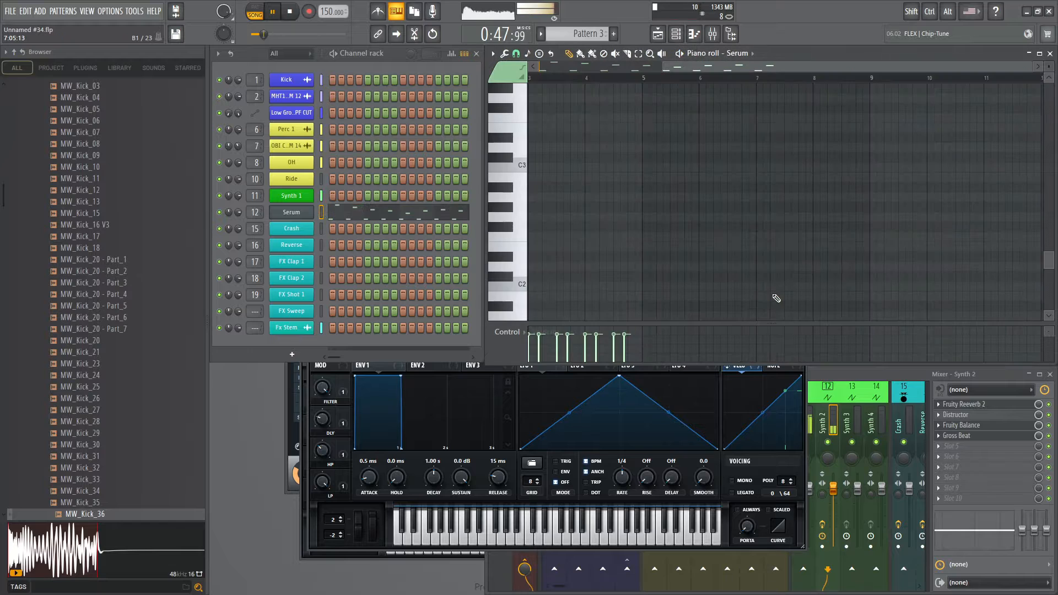
click(398, 213)
click(398, 213)
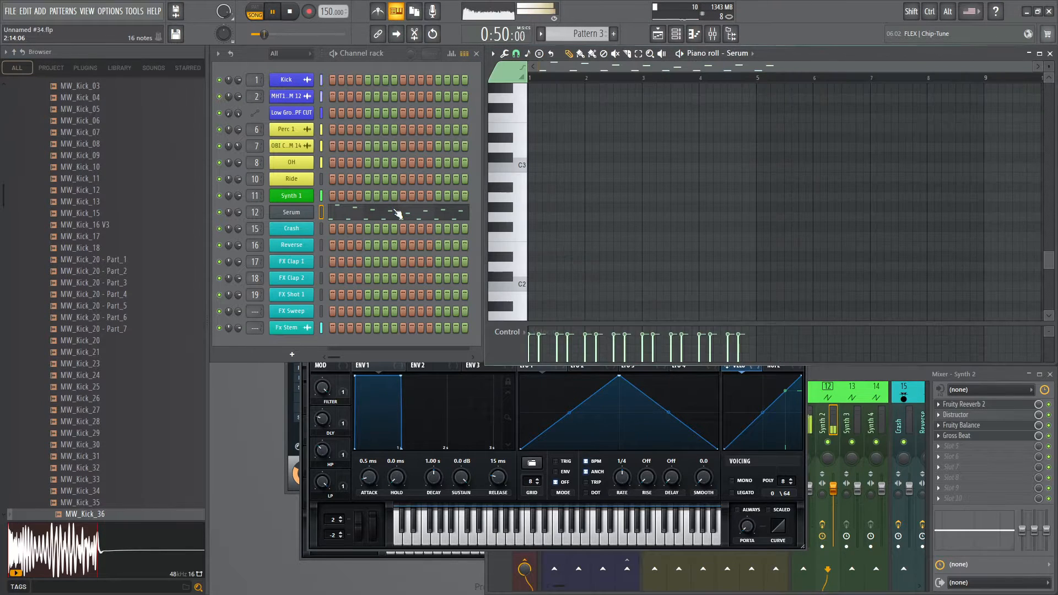
scroll(577, 211, up, 4)
scroll(576, 211, up, 2)
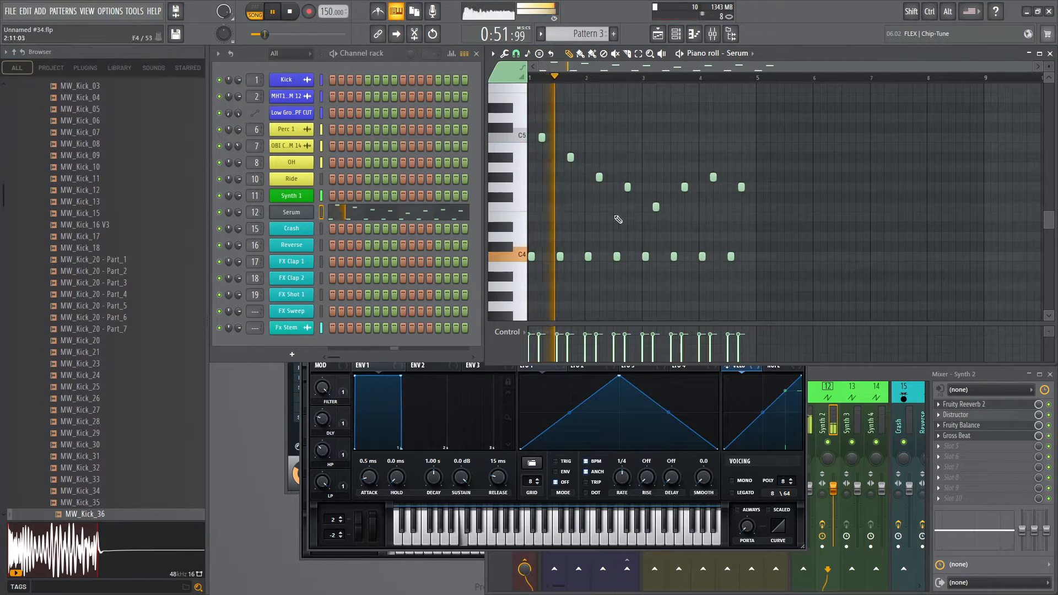
click(806, 382)
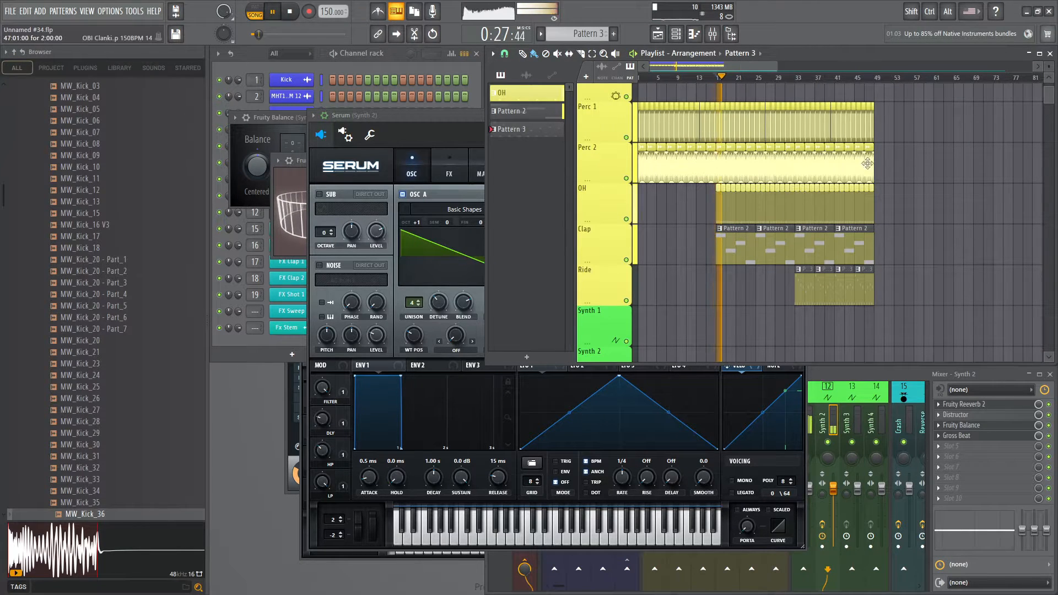
- Reopen the Pattern 2 clip on the Clap track and compare Synth 1's notes from bar 1 with its channel rack preview
drag(769, 67, 780, 68)
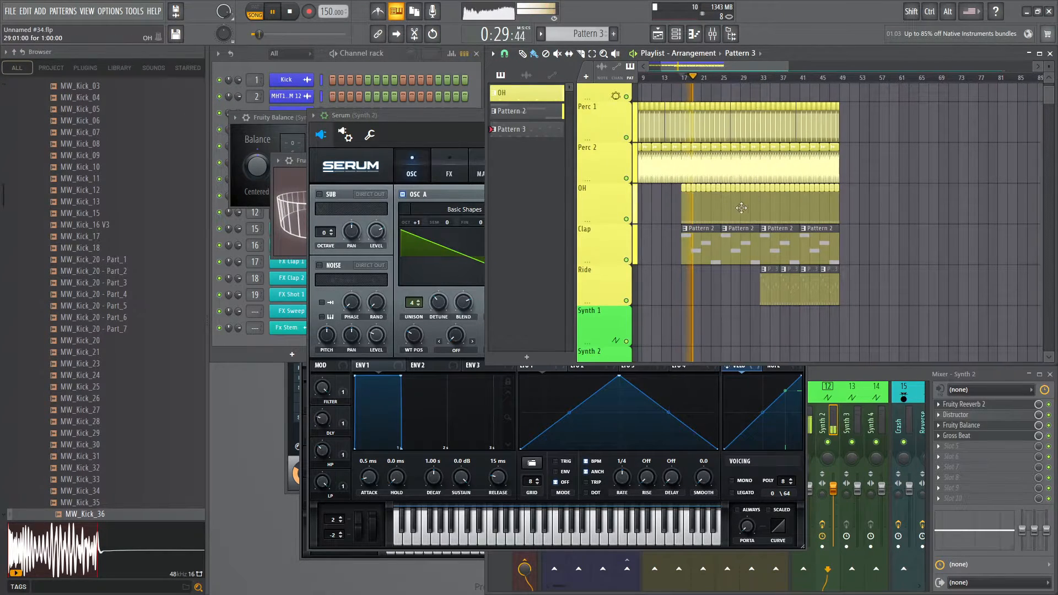
double_click(694, 253)
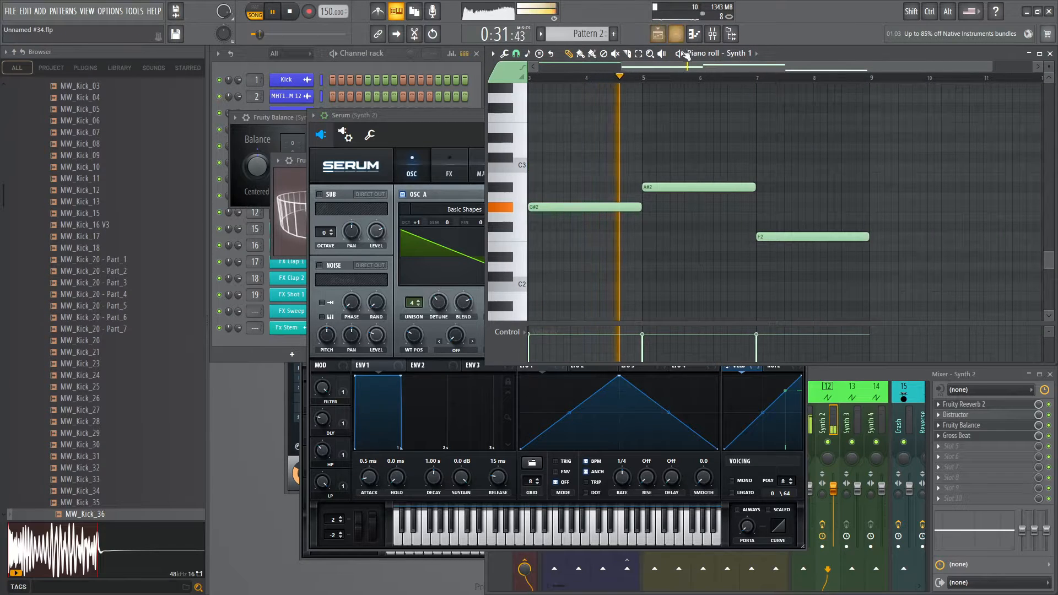
drag(650, 70, 602, 70)
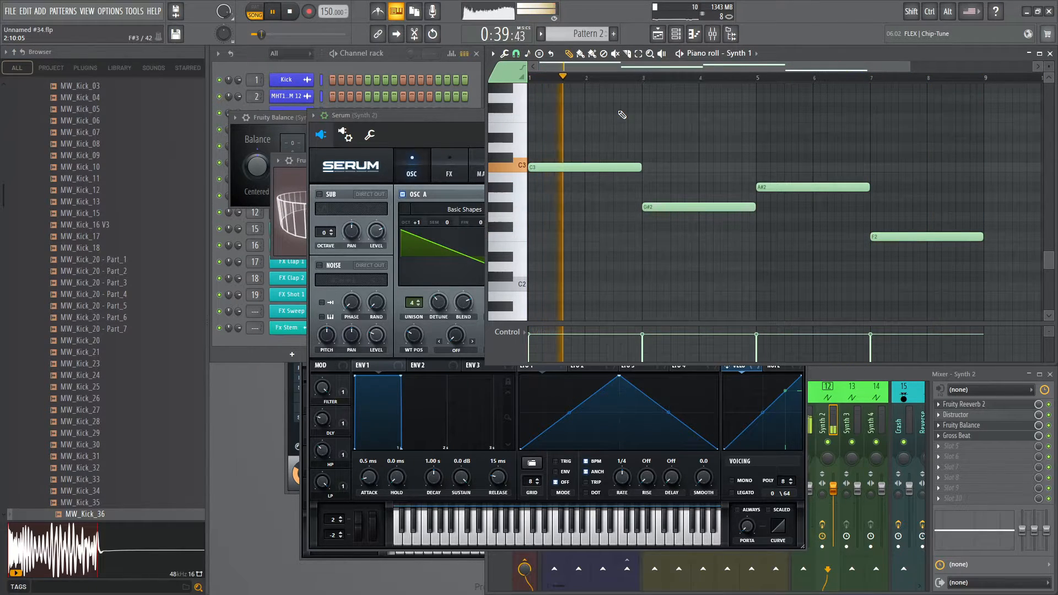
click(398, 67)
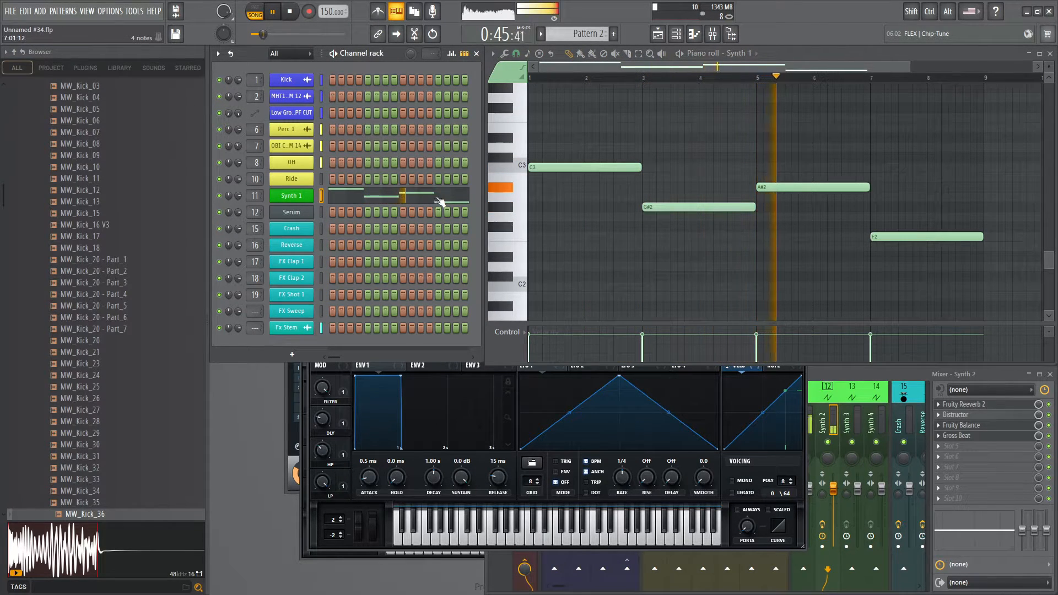
- Return to the playlist's Ride track clip and inspect Pattern 3's Serum melody around C4 to C5 in the piano roll
key(F5)
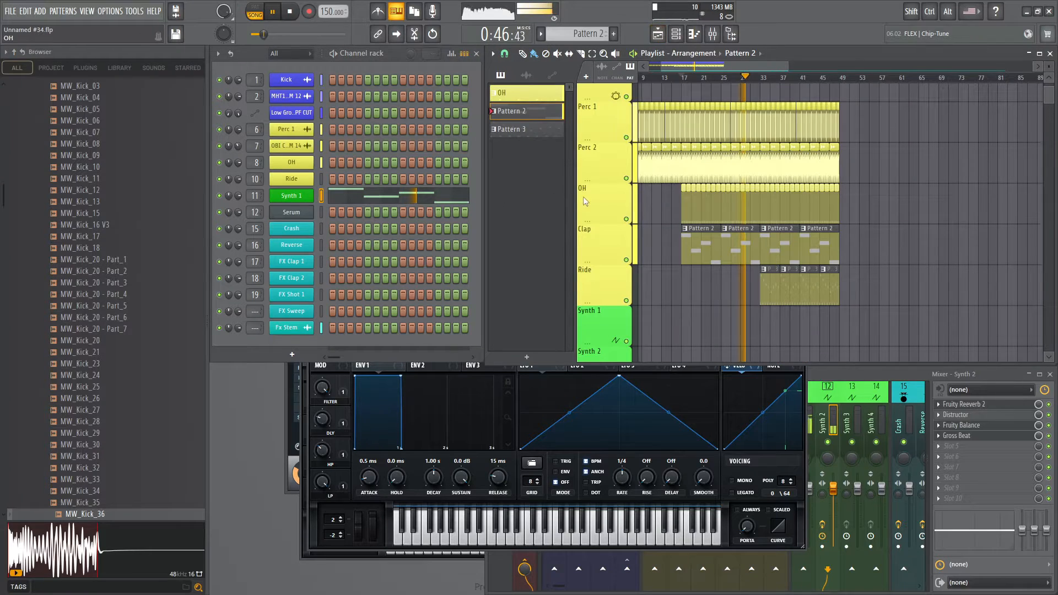
double_click(774, 295)
click(400, 212)
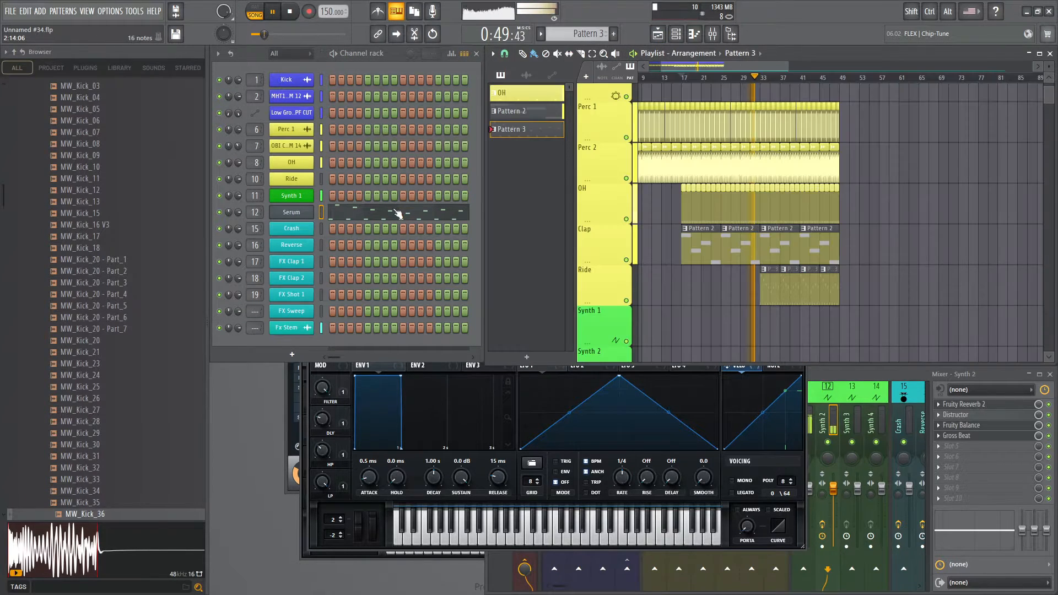
click(400, 212)
scroll(577, 212, up, 4)
scroll(576, 211, up, 2)
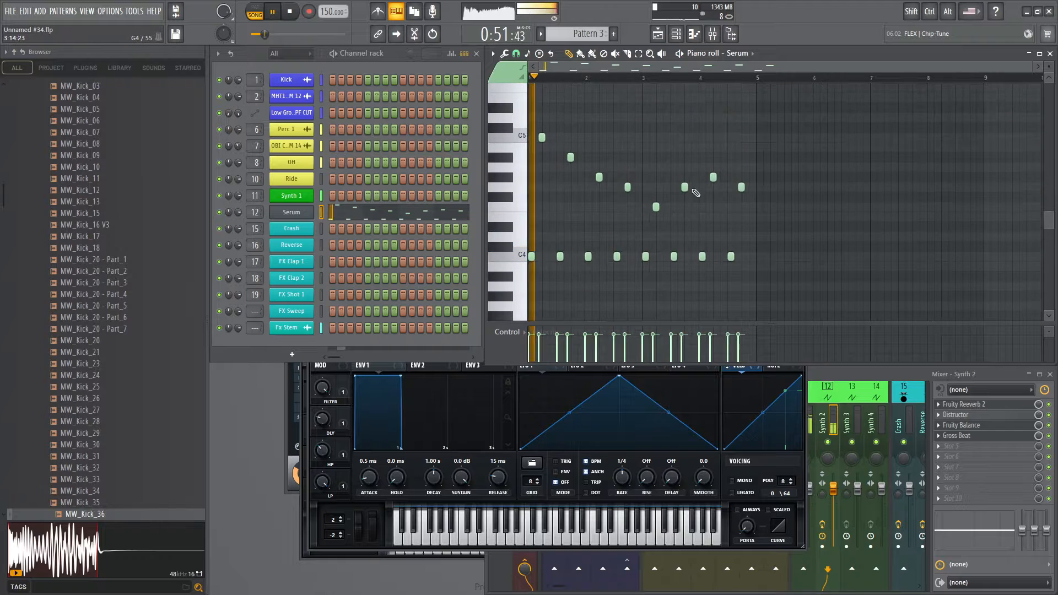
- Bring up Synth 2's Serum, lower the filter cutoff to 14 Hz and set the filter resonance to 49%
click(806, 381)
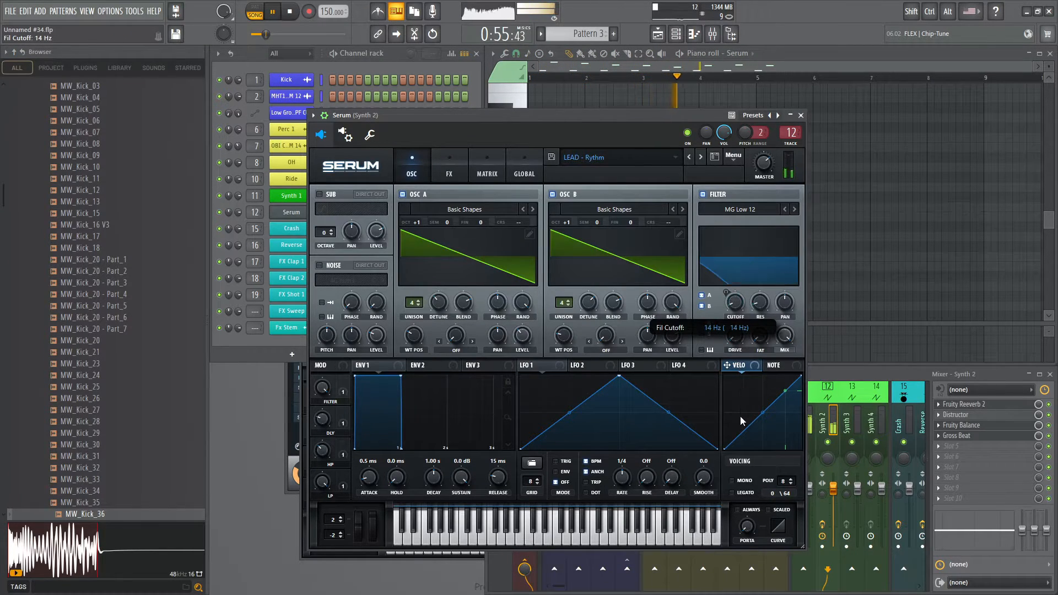
drag(738, 423, 739, 418)
drag(759, 307, 759, 307)
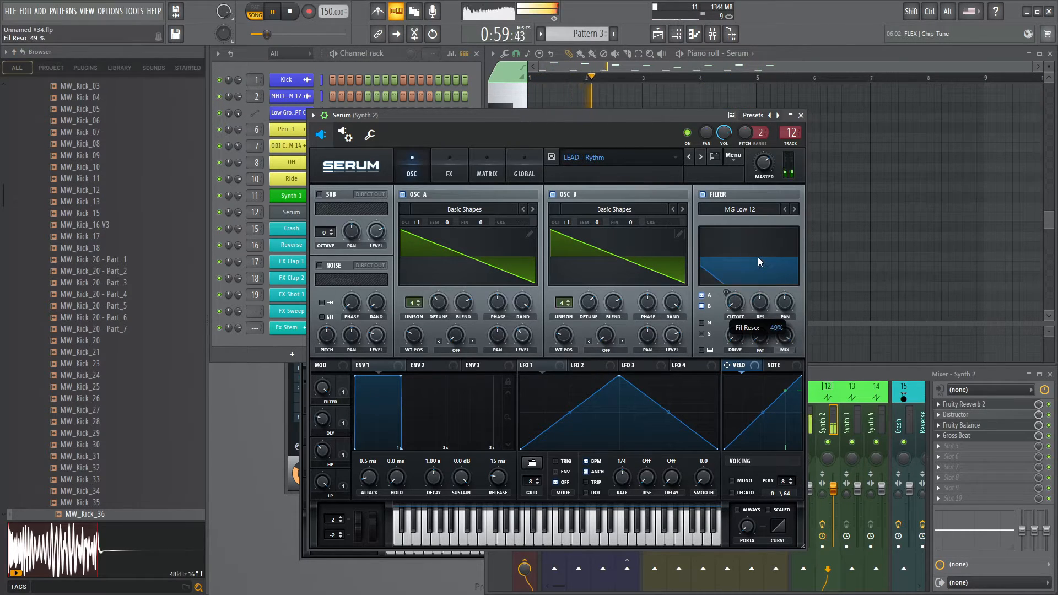
drag(758, 257, 758, 256)
- Sweep Serum's MG Low 12 filter cutoff gradually up through 145, 271 and 561 Hz during playback, and pull it back down
drag(735, 303, 747, 276)
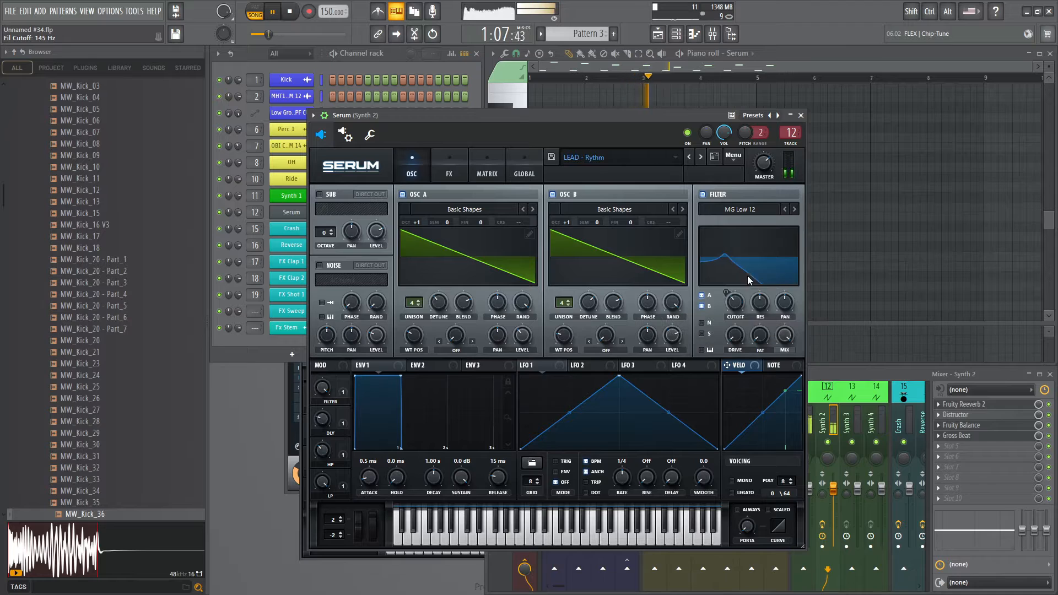
scroll(740, 302, up, 4)
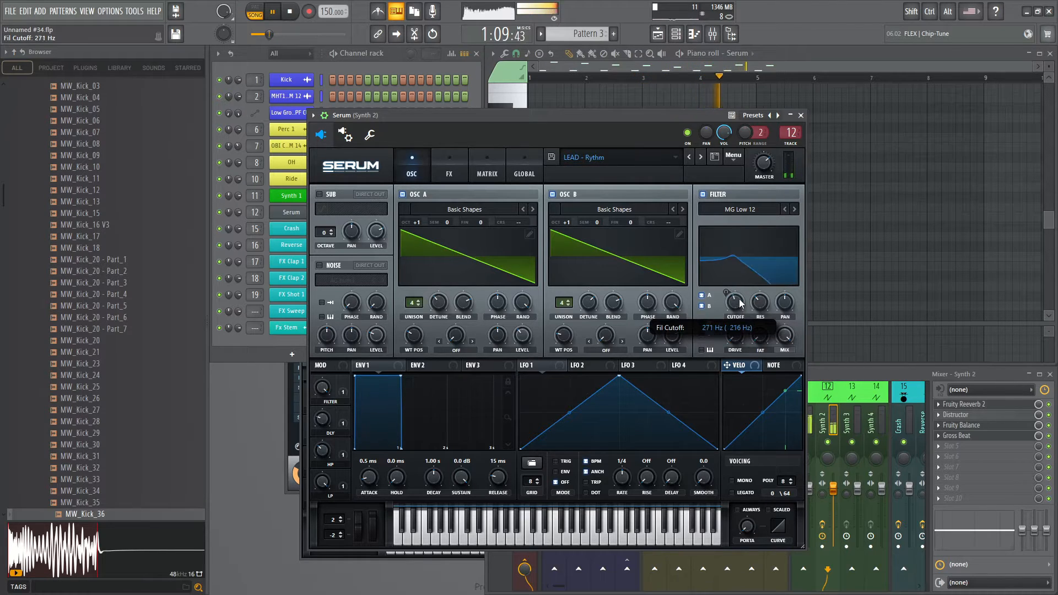
scroll(740, 302, up, 3)
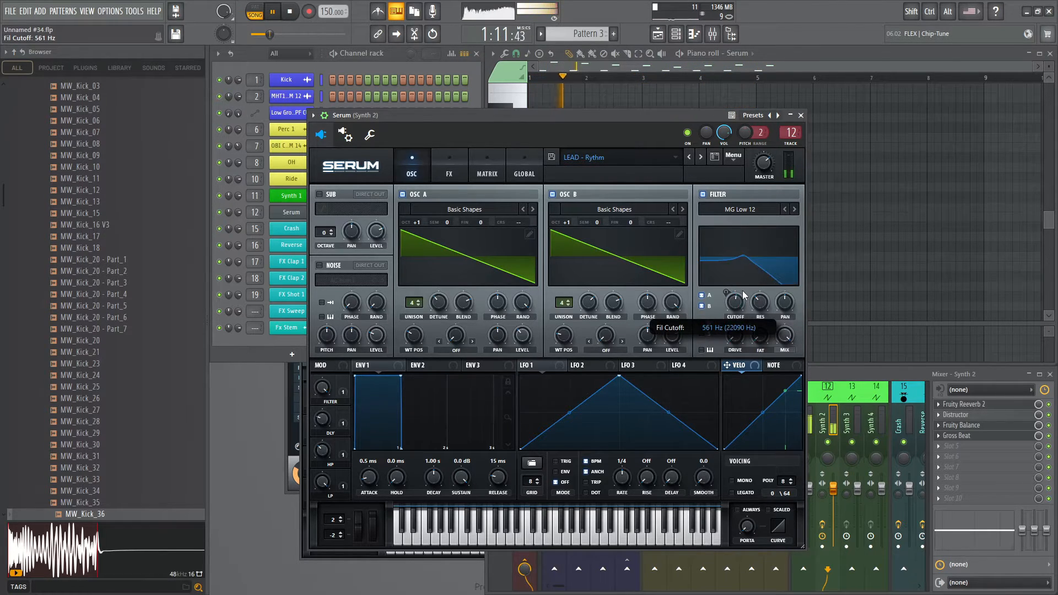
drag(743, 290, 734, 350)
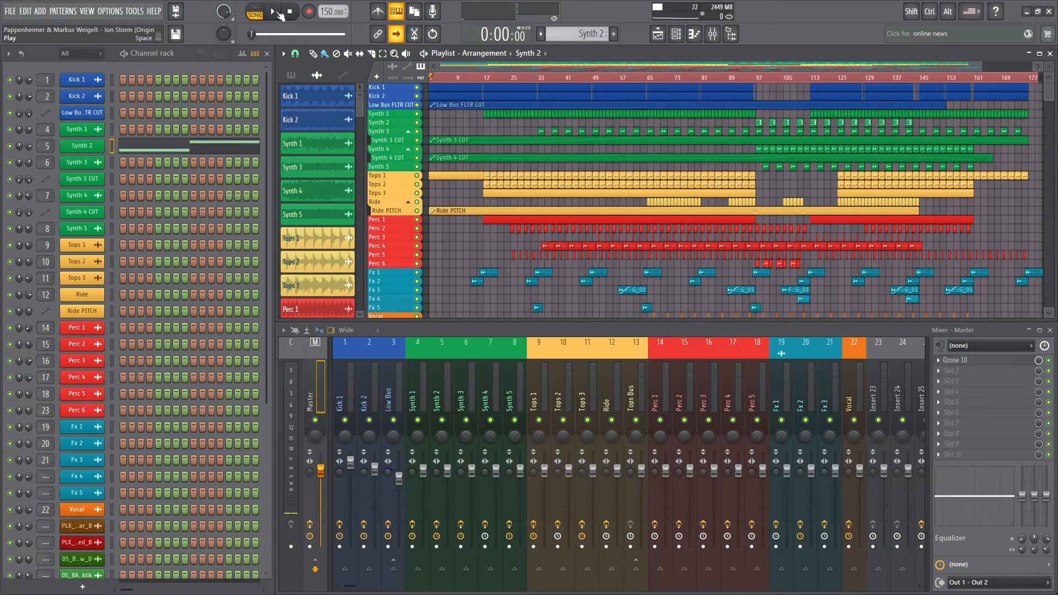
- Play the Ion Storm project from the start and examine its intro layers closely in the playlist, from the kicks to the tops
click(272, 12)
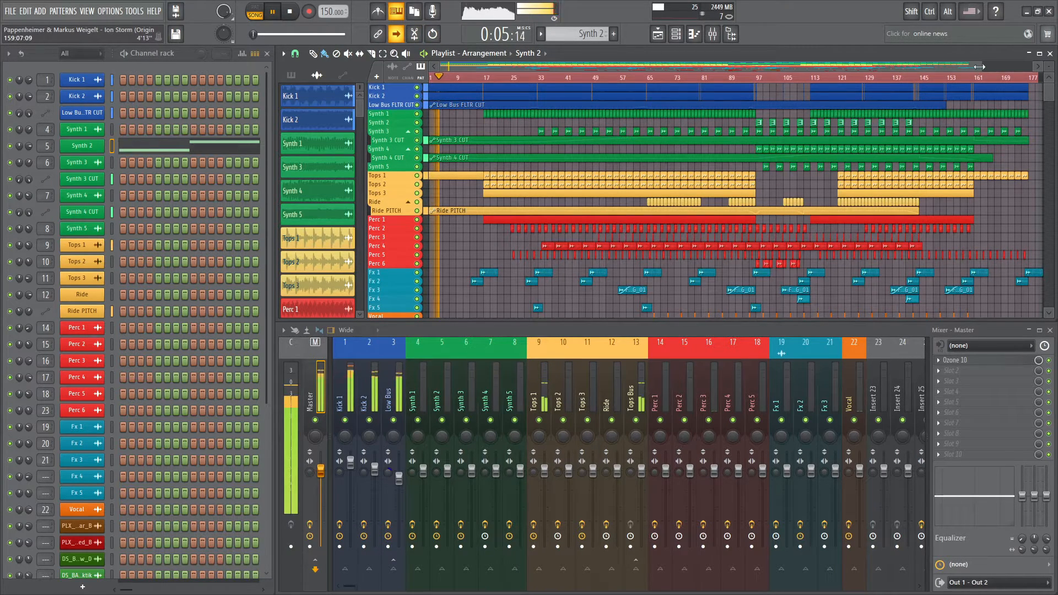
drag(978, 66, 794, 63)
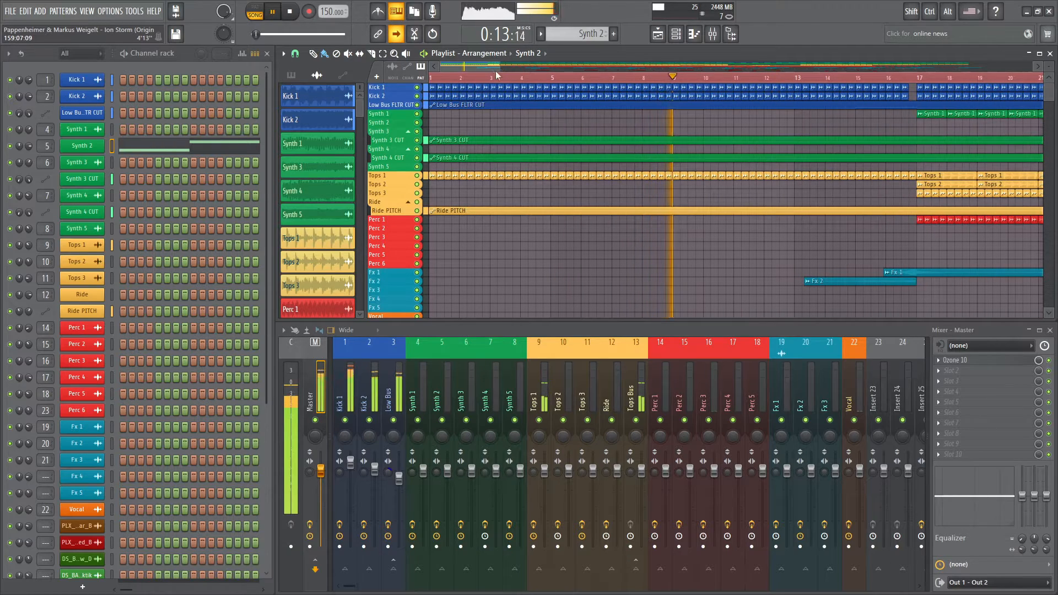
scroll(557, 184, up, 3)
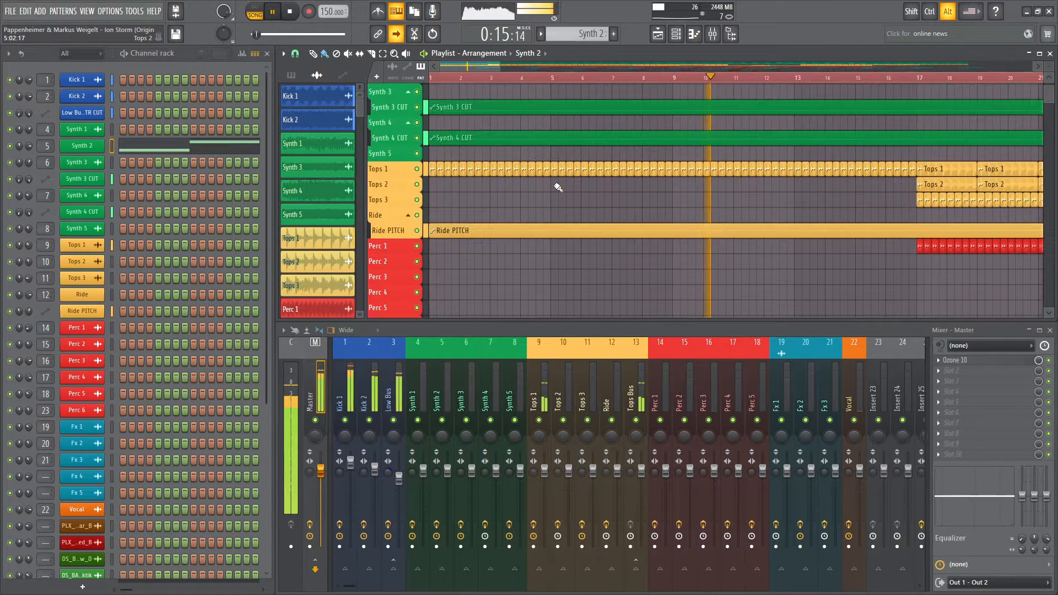
scroll(557, 187, up, 3)
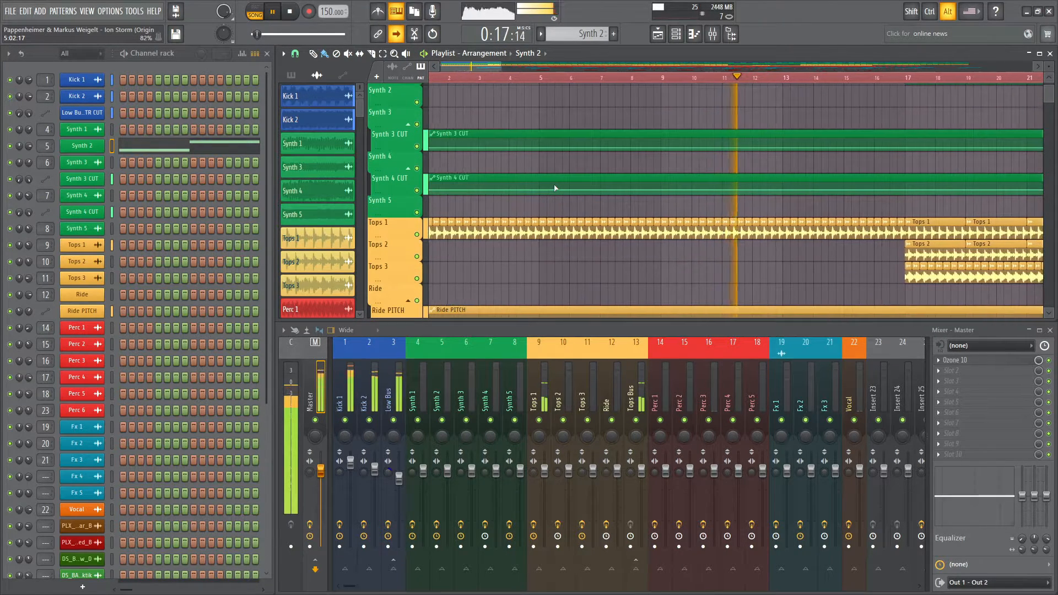
scroll(555, 188, up, 3)
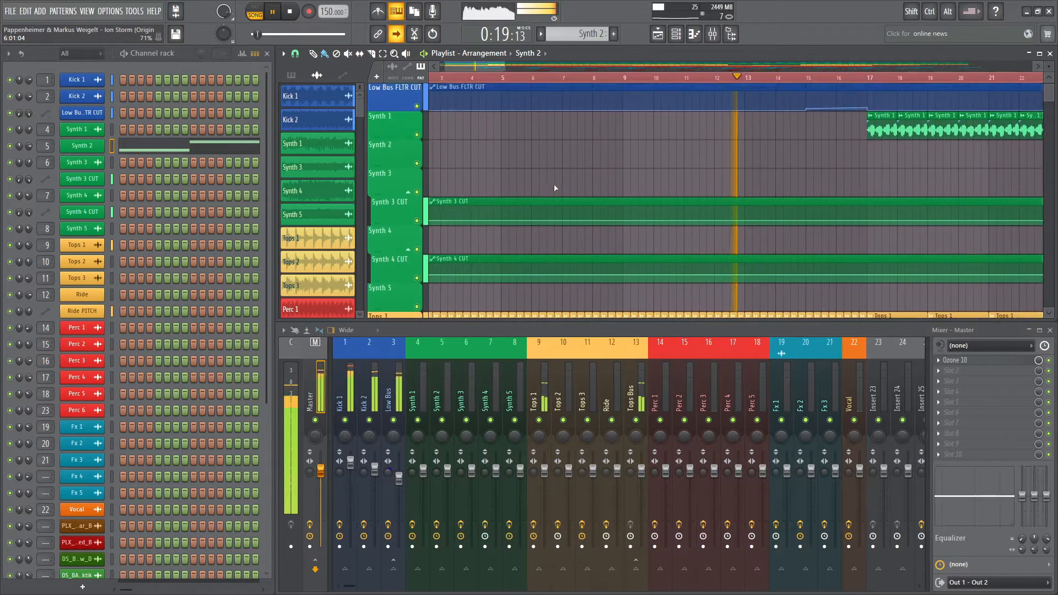
scroll(558, 188, up, 2)
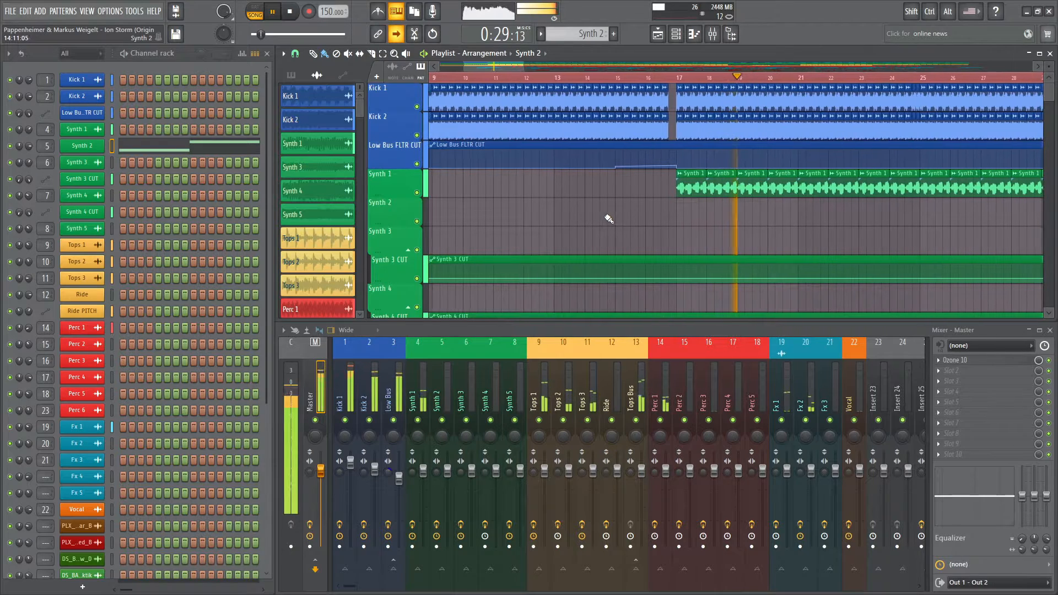
- Widen the playlist and the mixer over the channel rack to show more of the Tops layers and mixer tracks
scroll(640, 223, down, 3)
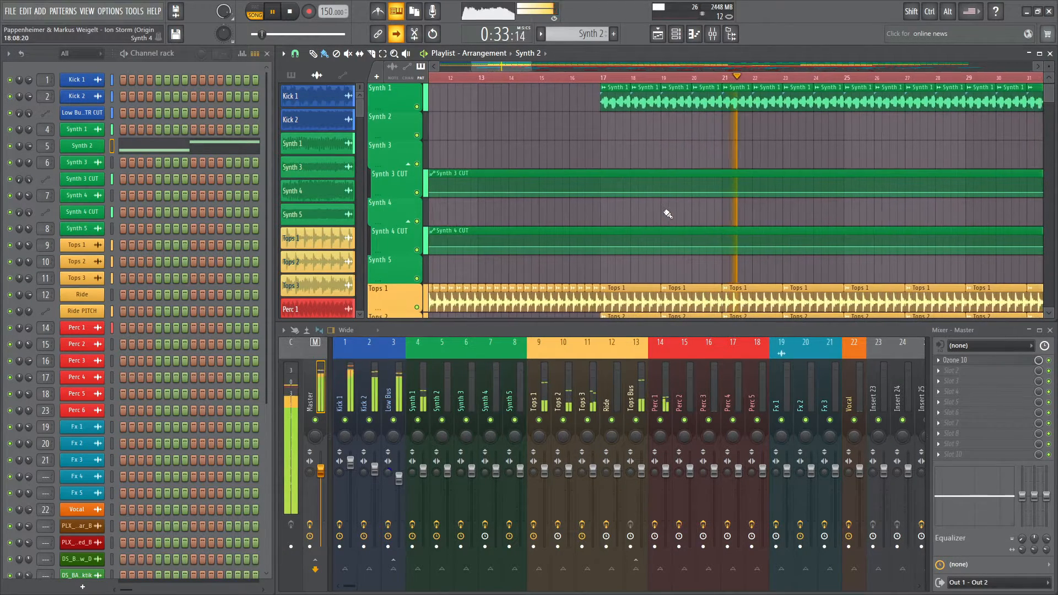
scroll(667, 214, down, 4)
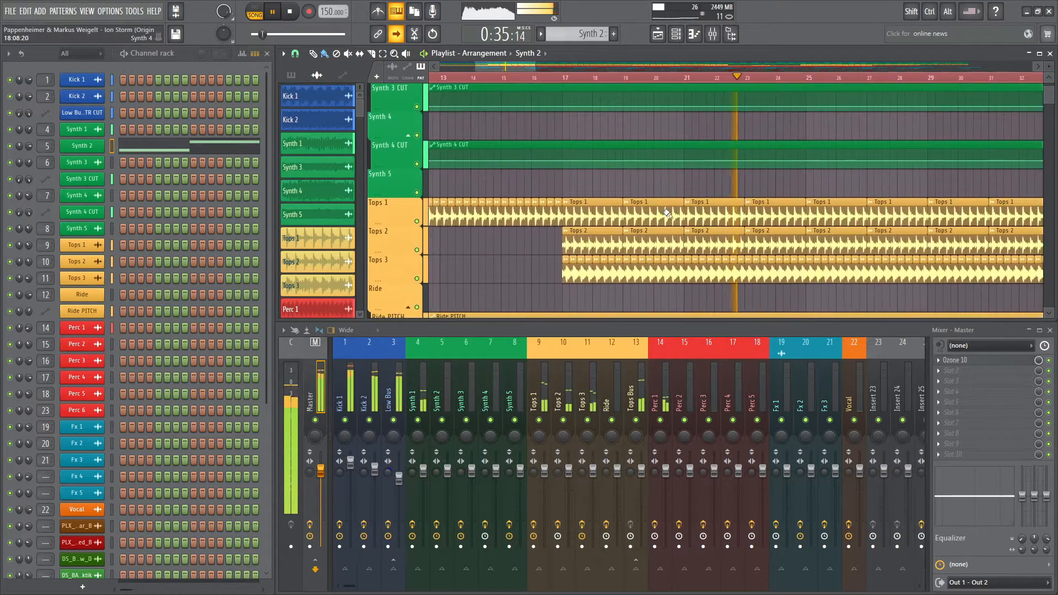
scroll(668, 214, down, 1)
drag(276, 198, 2, 194)
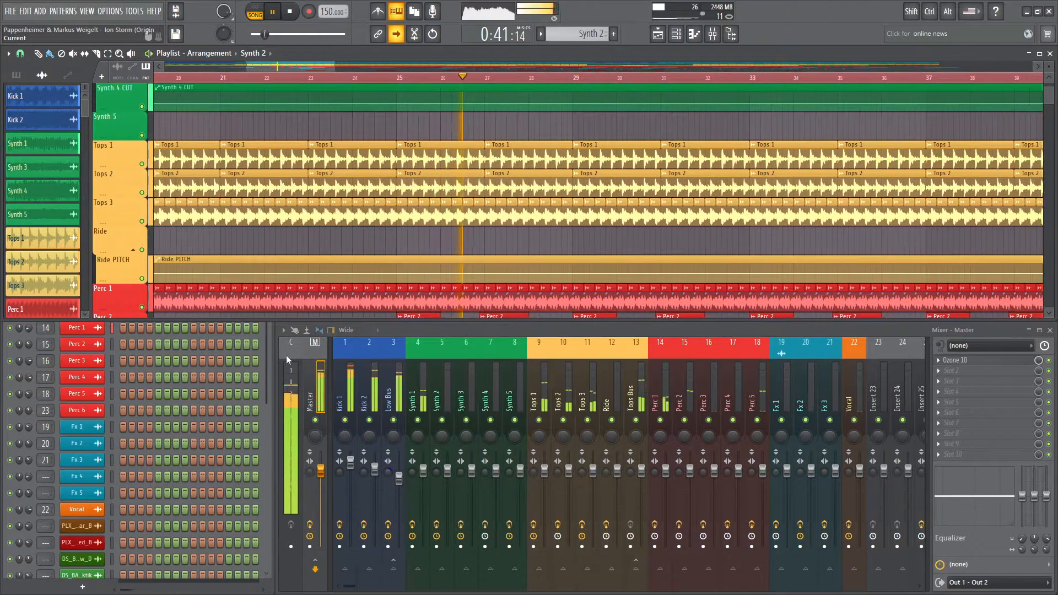
drag(280, 358, 1, 375)
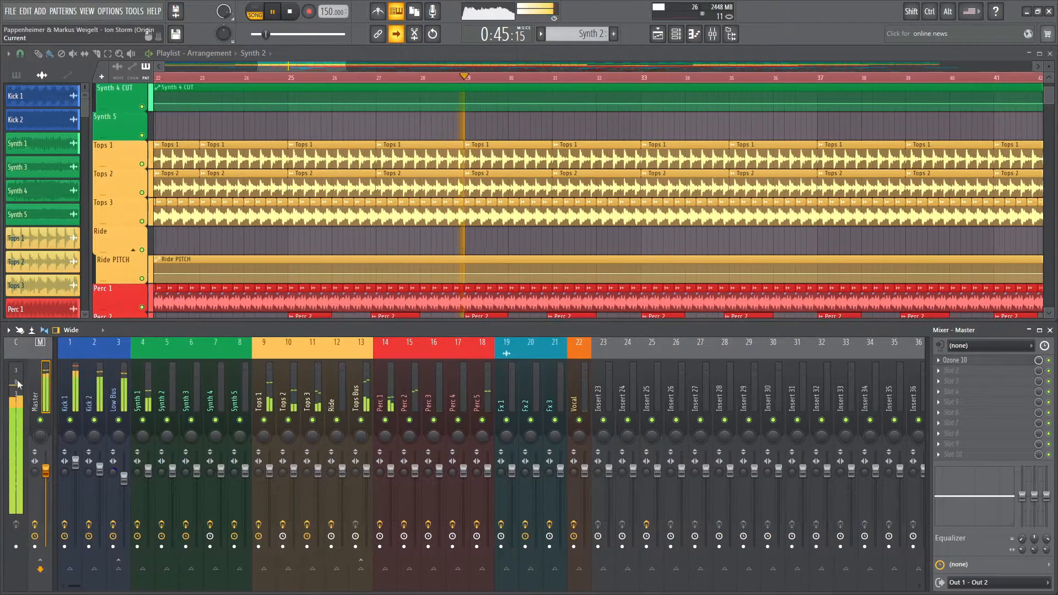
- Examine how the Perc and Fx layers enter between bars 25 and 50, and compare them with the Tops, Synth and Kick tracks
scroll(601, 167, down, 4)
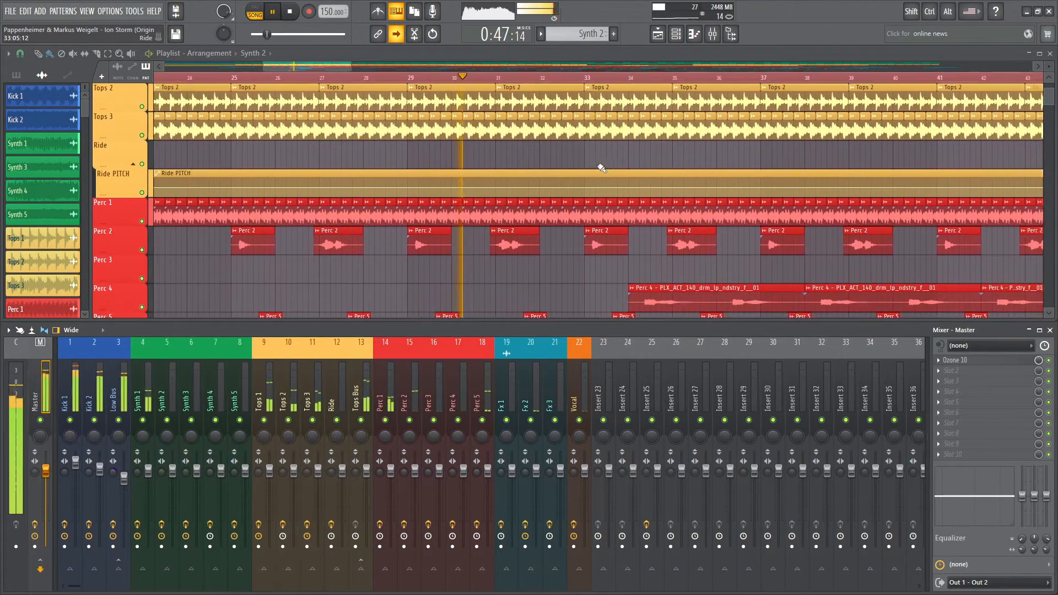
scroll(600, 169, down, 2)
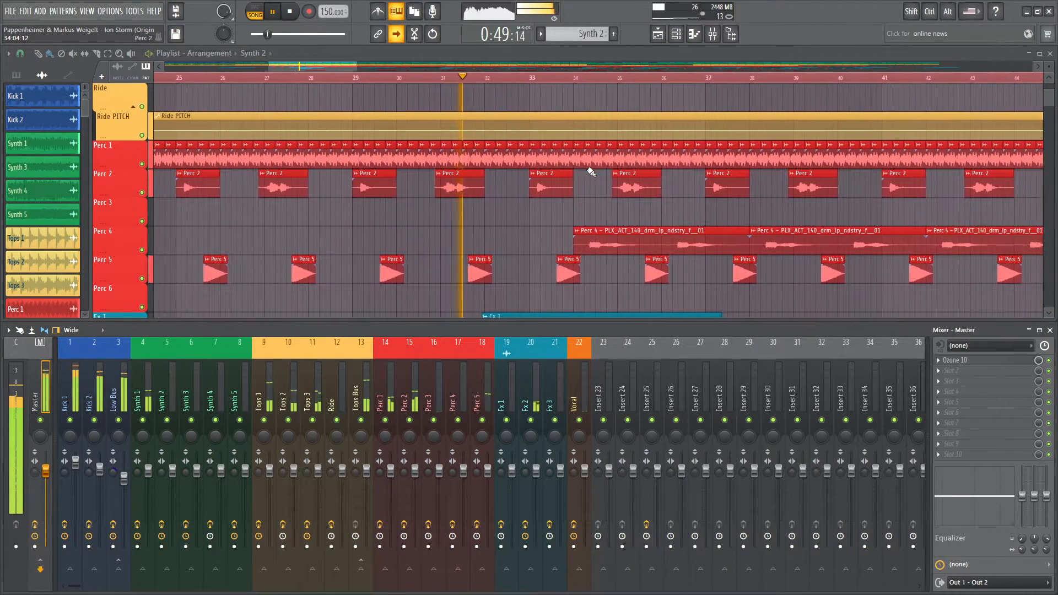
ctrl+scroll(585, 174, down, 3)
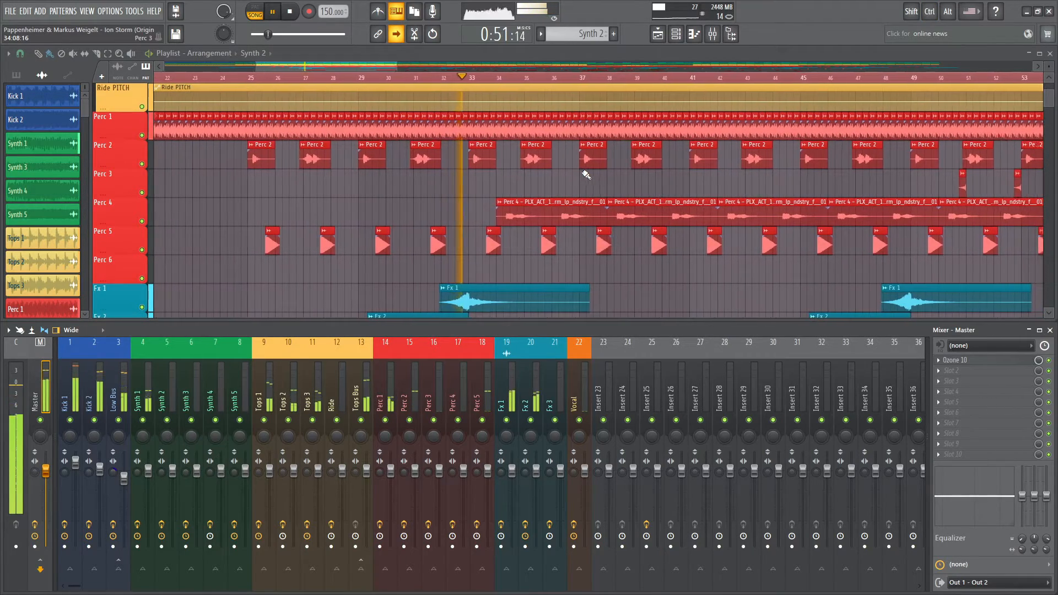
scroll(554, 182, down, 1)
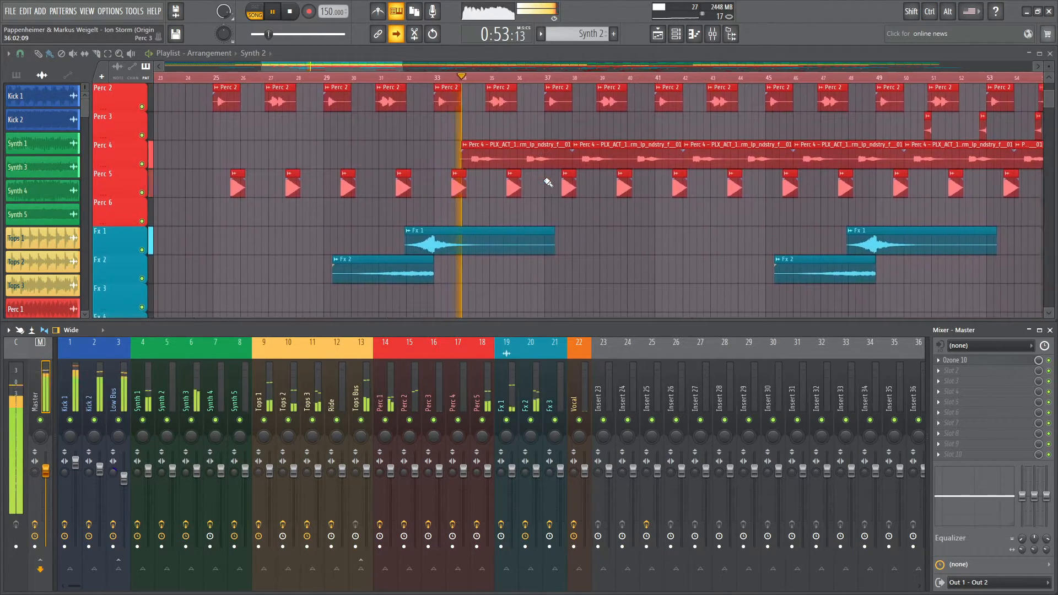
scroll(548, 183, up, 1)
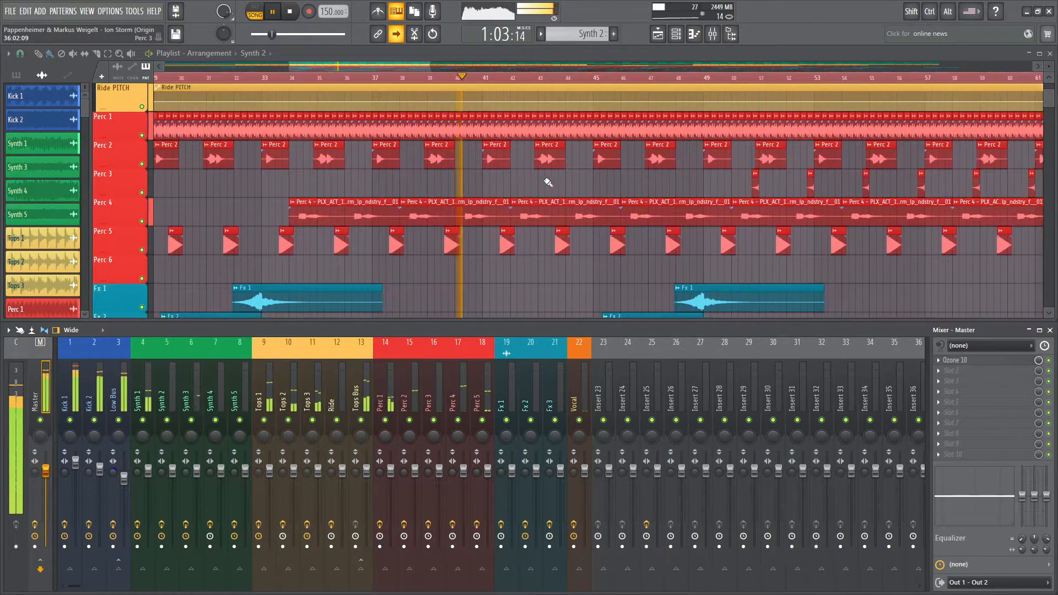
scroll(548, 183, up, 5)
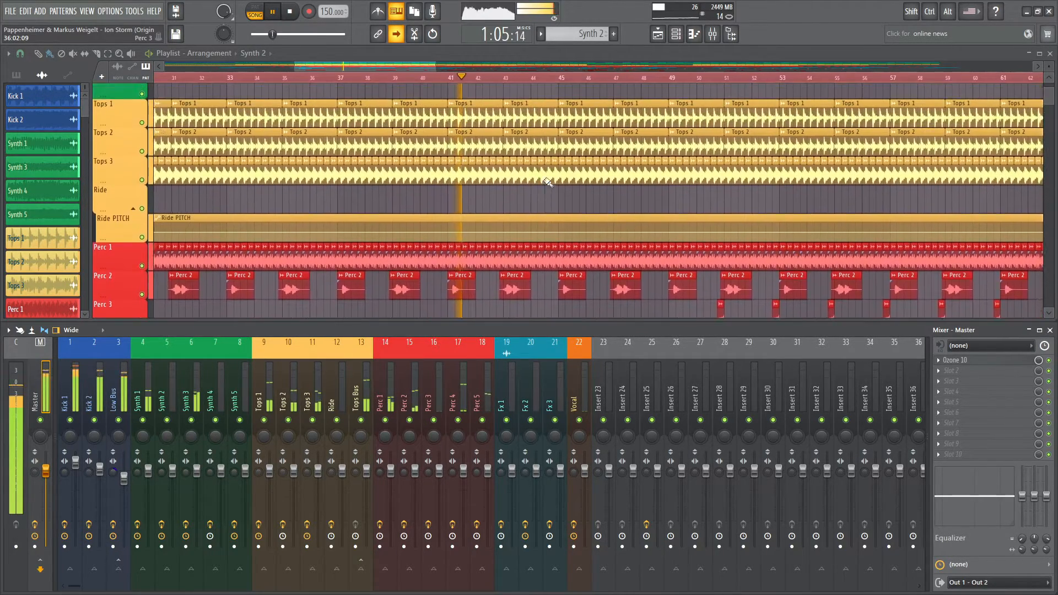
scroll(548, 182, up, 8)
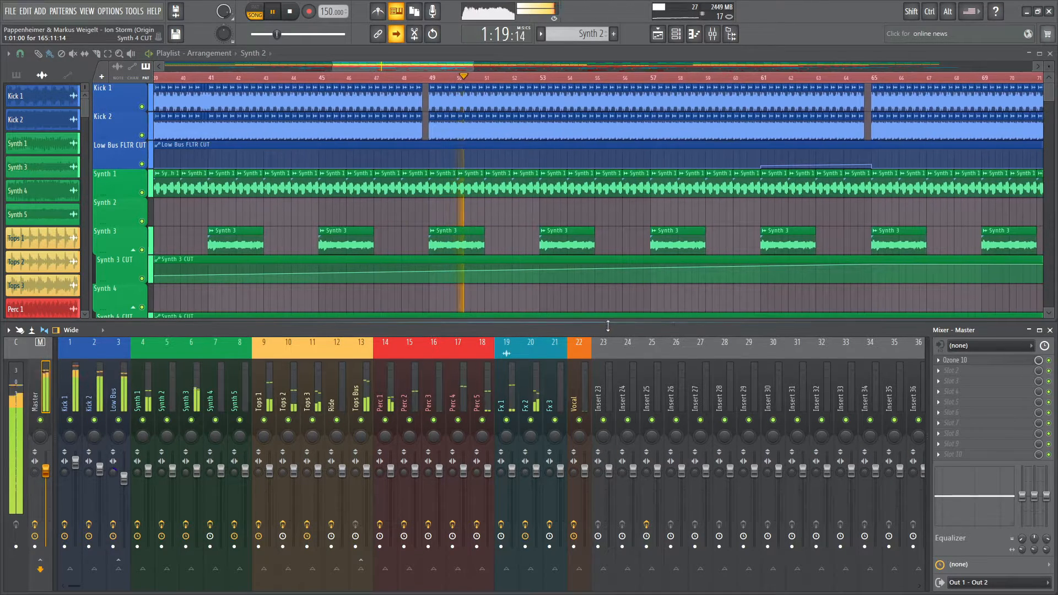
- Shorten the mixer and extend the playlist down to meet it, covering the channel rack
drag(608, 326, 610, 370)
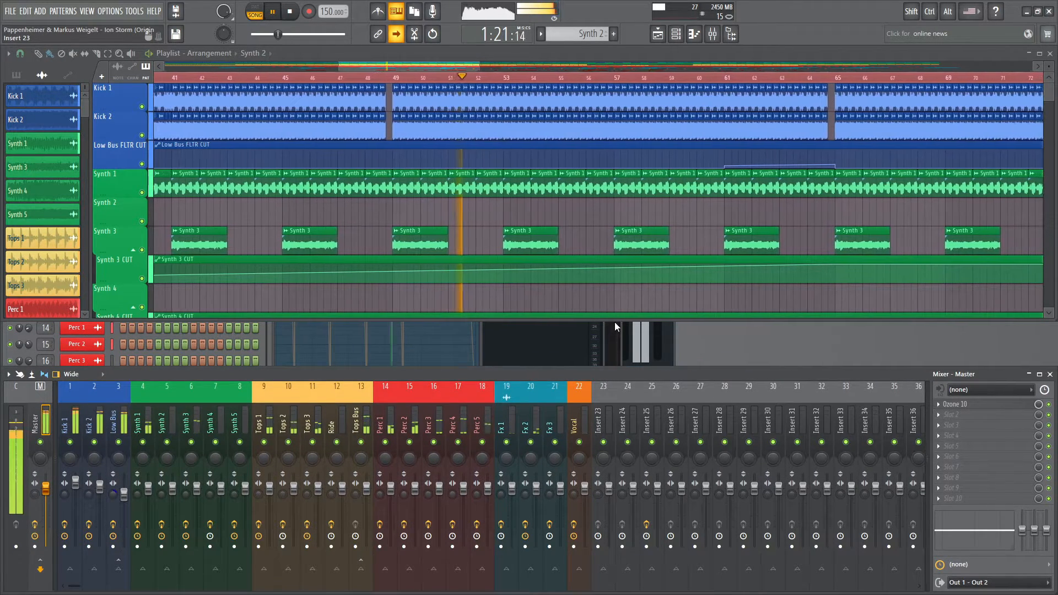
drag(615, 320, 617, 364)
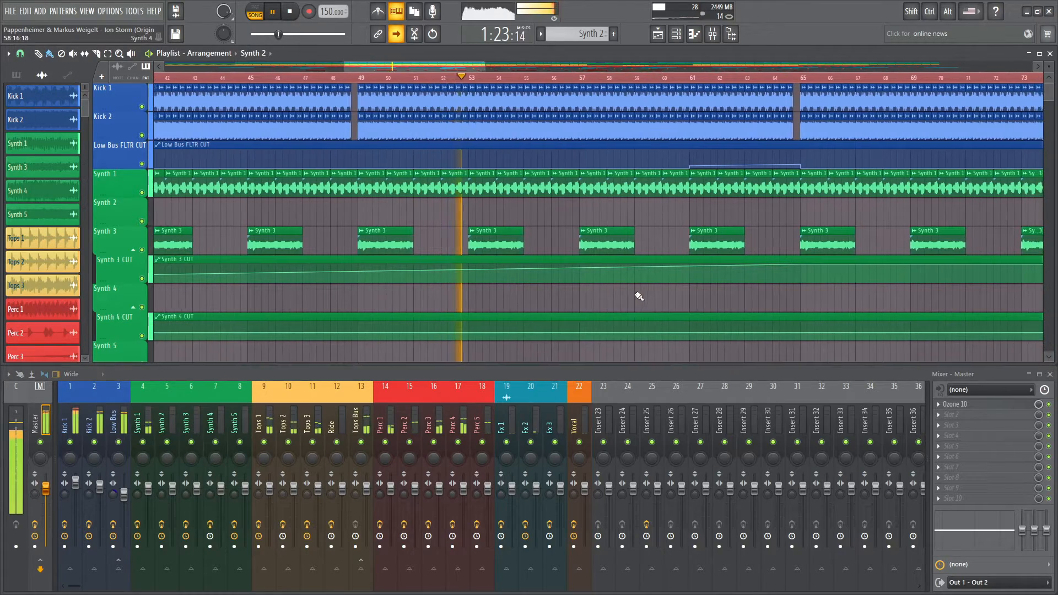
- Examine how the Ride, Perc, Fx and Vocal layers develop around bar 65, and compare them with the Kick and Synth tracks
scroll(639, 296, down, 8)
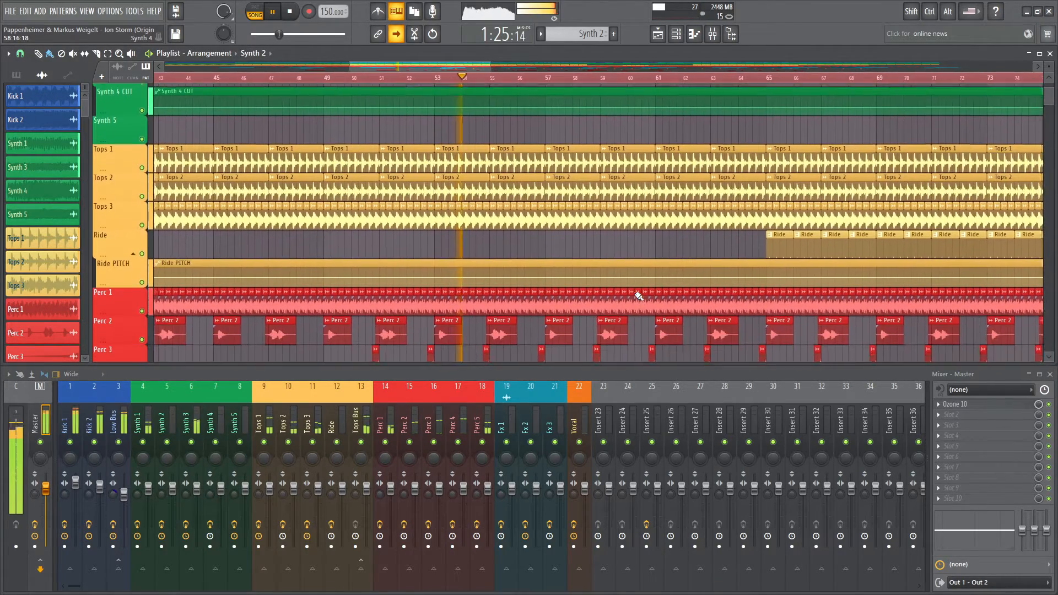
scroll(638, 296, down, 2)
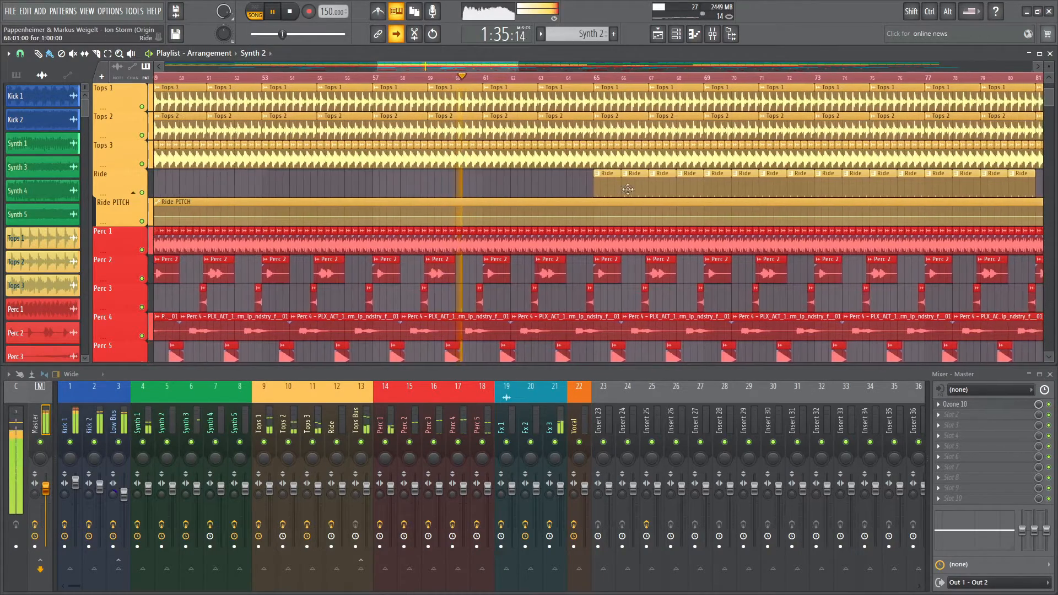
scroll(627, 189, down, 7)
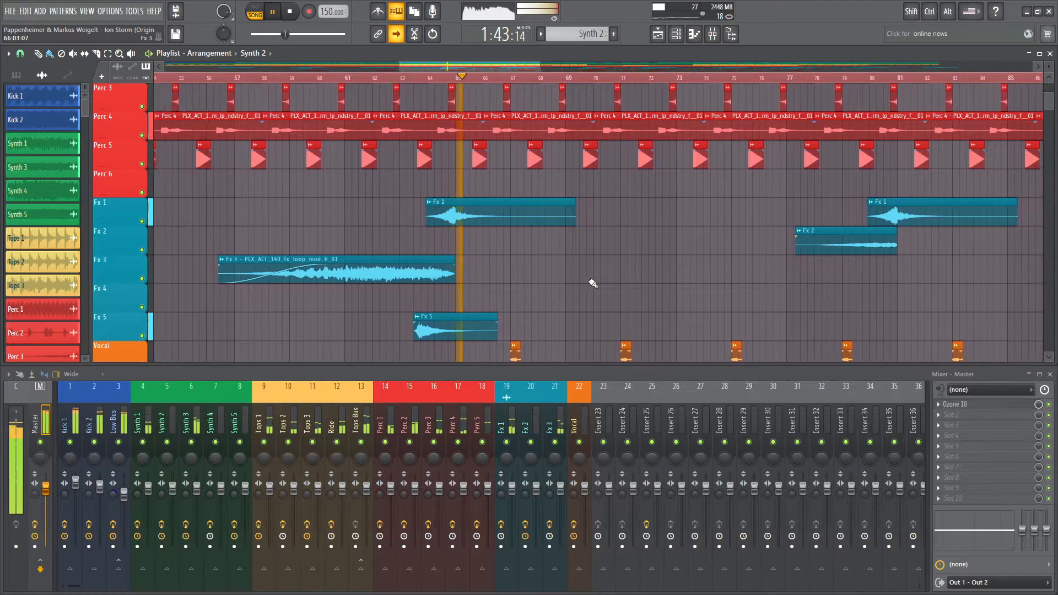
scroll(592, 283, up, 5)
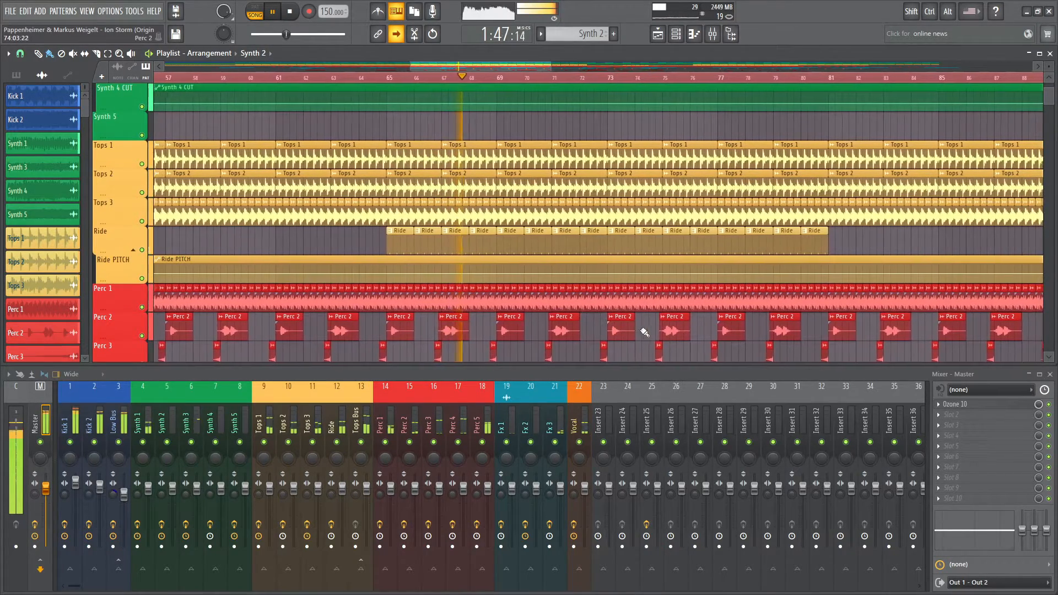
scroll(645, 333, up, 4)
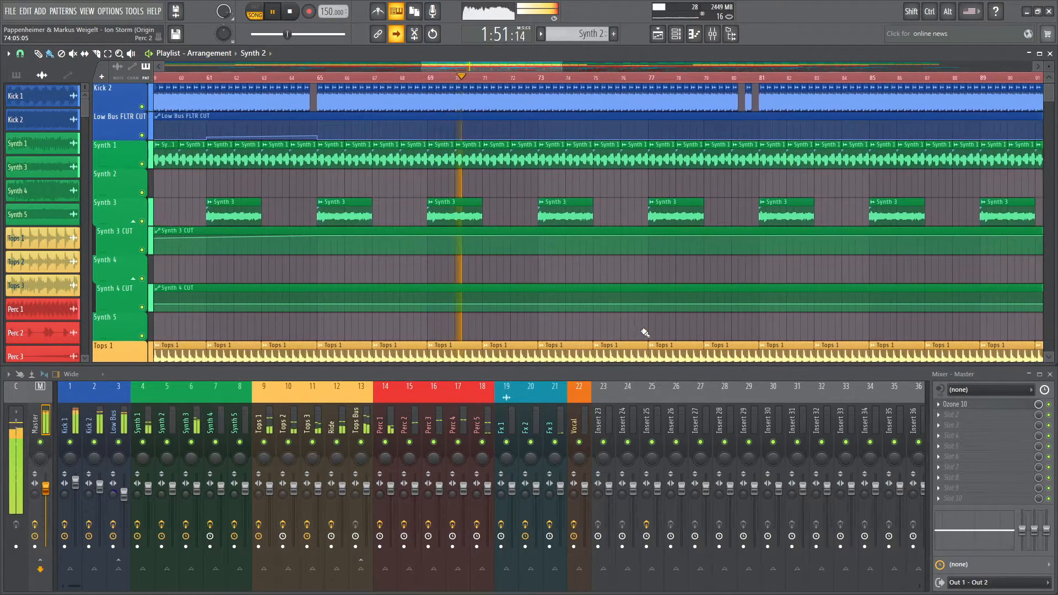
scroll(644, 332, down, 6)
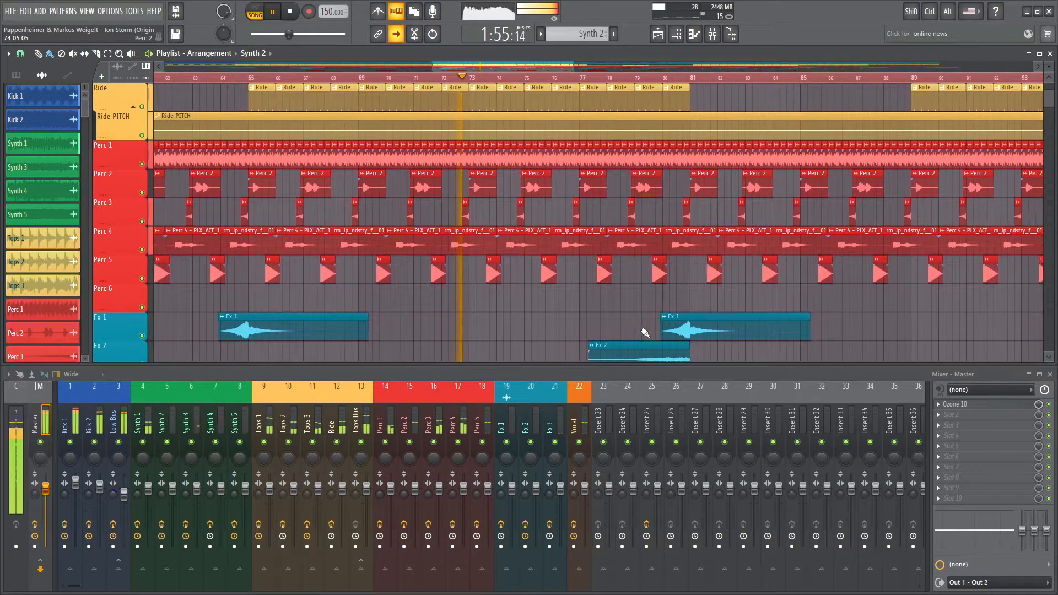
scroll(645, 333, down, 4)
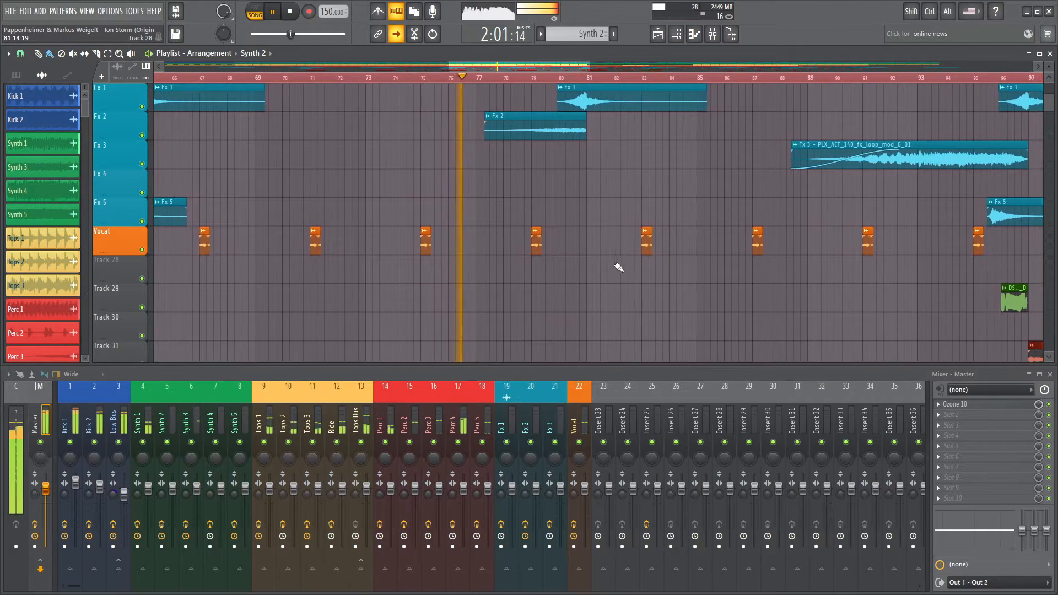
- Examine the Tops, Ride and Perc tracks leading up to bar 97, including the Ride PITCH automation
scroll(703, 329, up, 5)
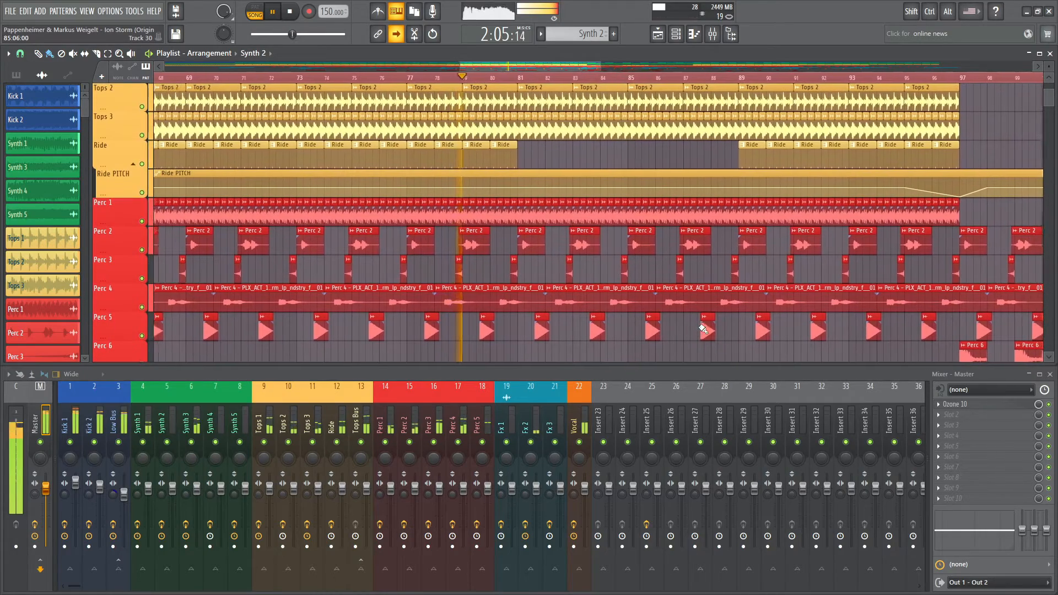
scroll(703, 329, up, 3)
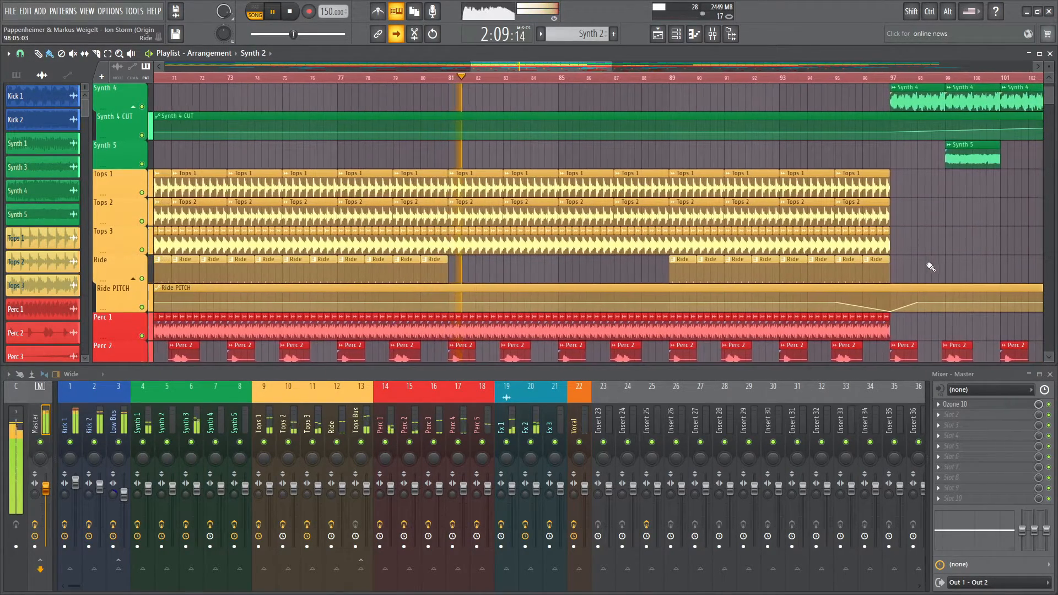
scroll(919, 268, down, 1)
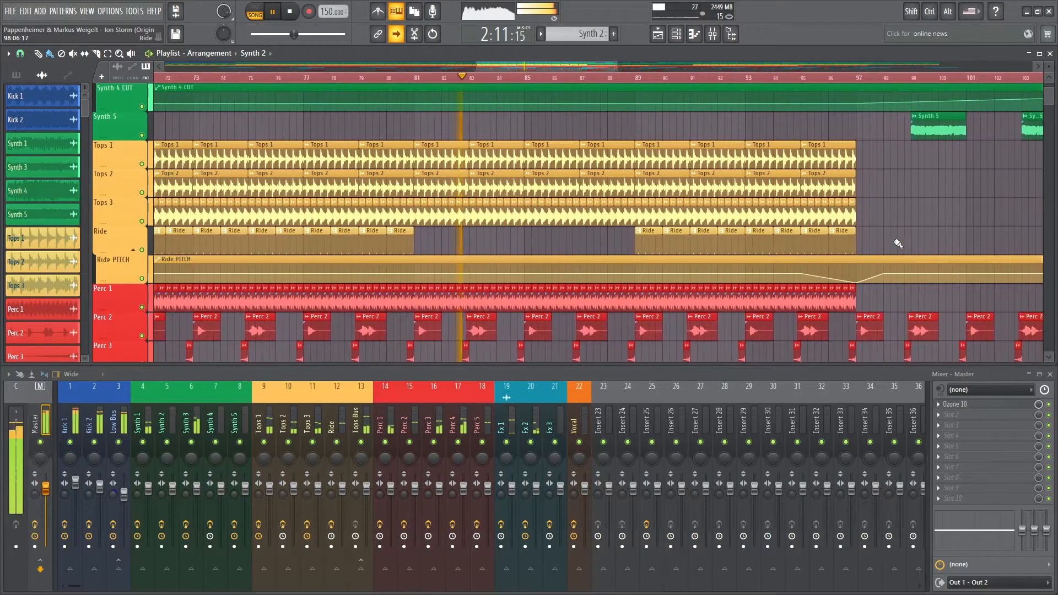
scroll(895, 259, down, 1)
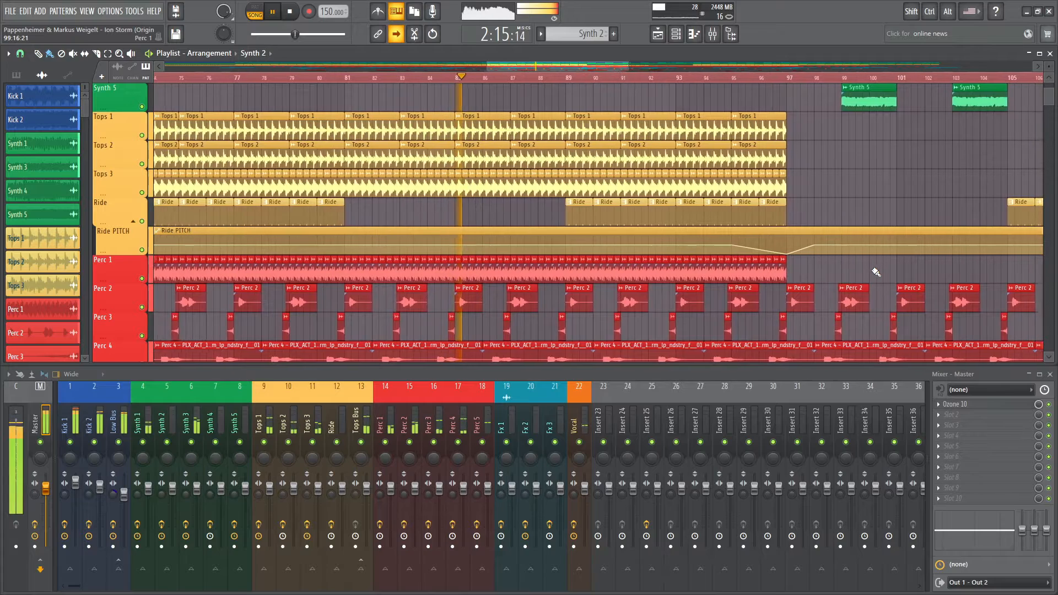
scroll(876, 272, down, 1)
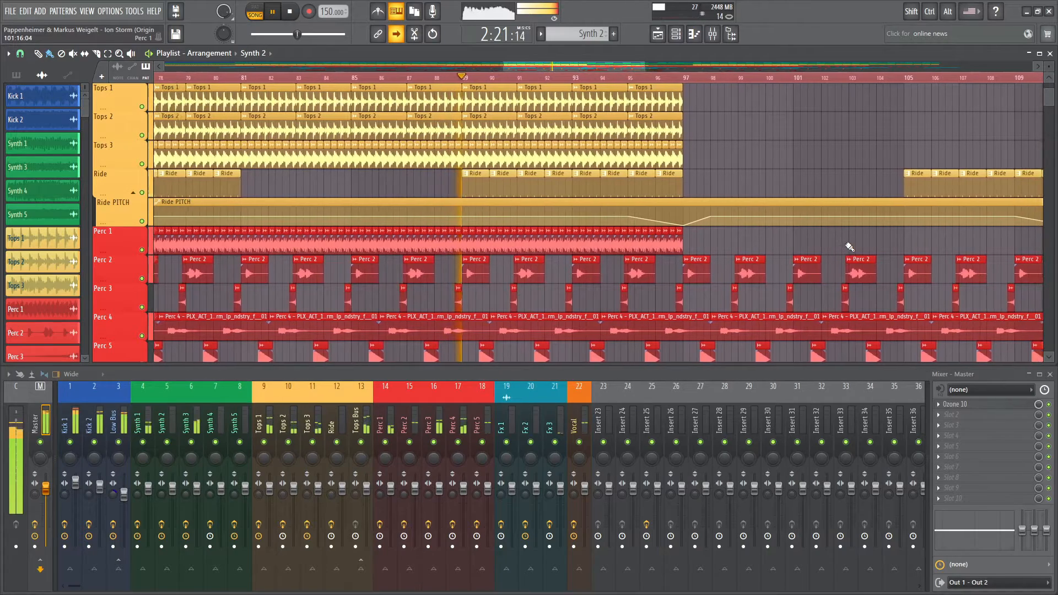
- Study the break from bar 97 to bar 113 across the Kick, Synth, Tops, Perc and Fx tracks and the extra samples below
scroll(793, 286, up, 10)
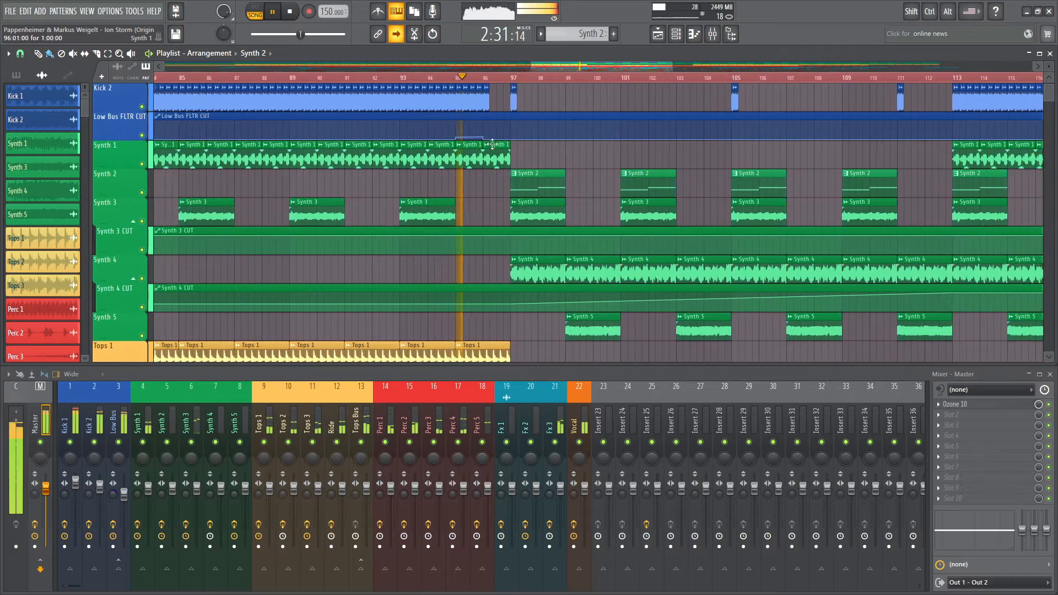
scroll(580, 252, down, 9)
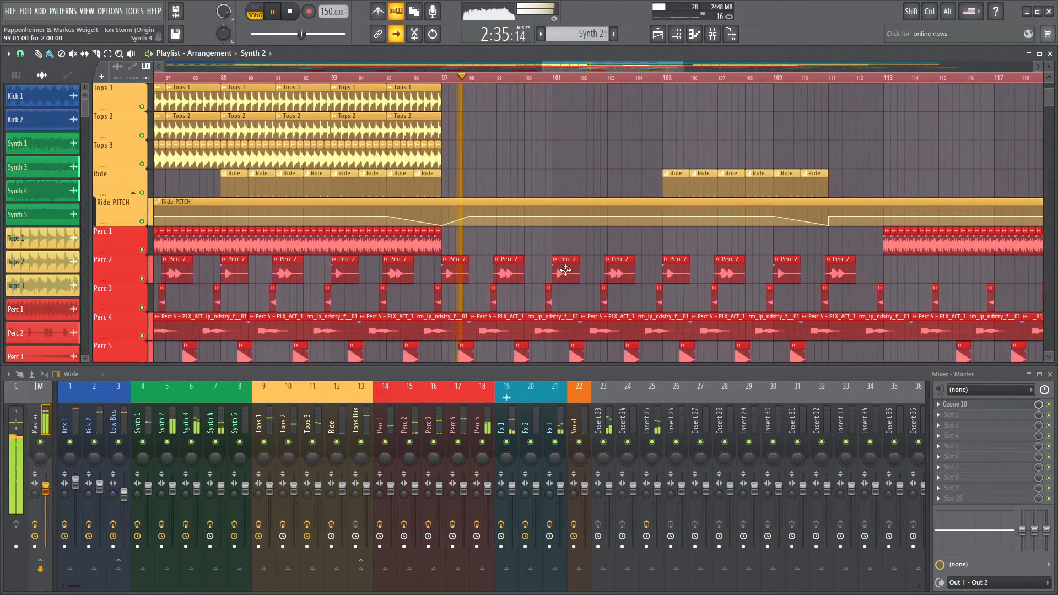
scroll(637, 267, up, 5)
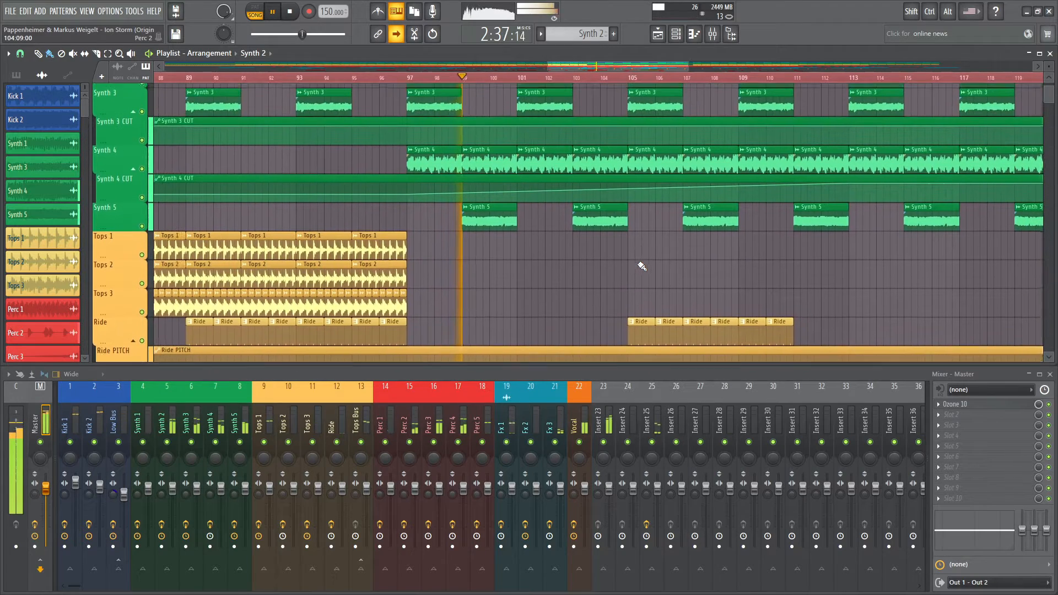
scroll(642, 266, up, 2)
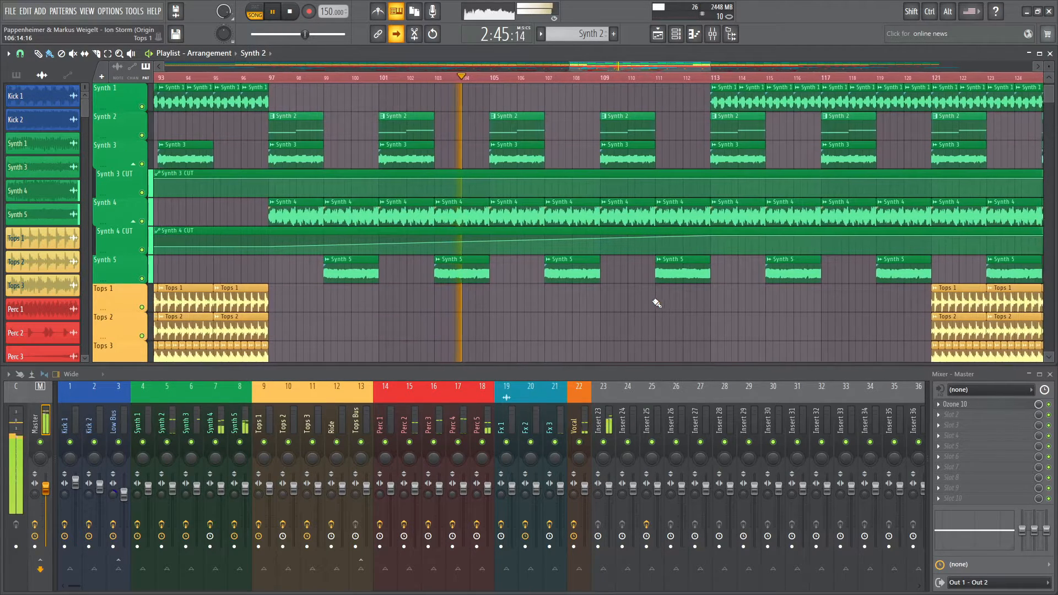
scroll(656, 303, down, 12)
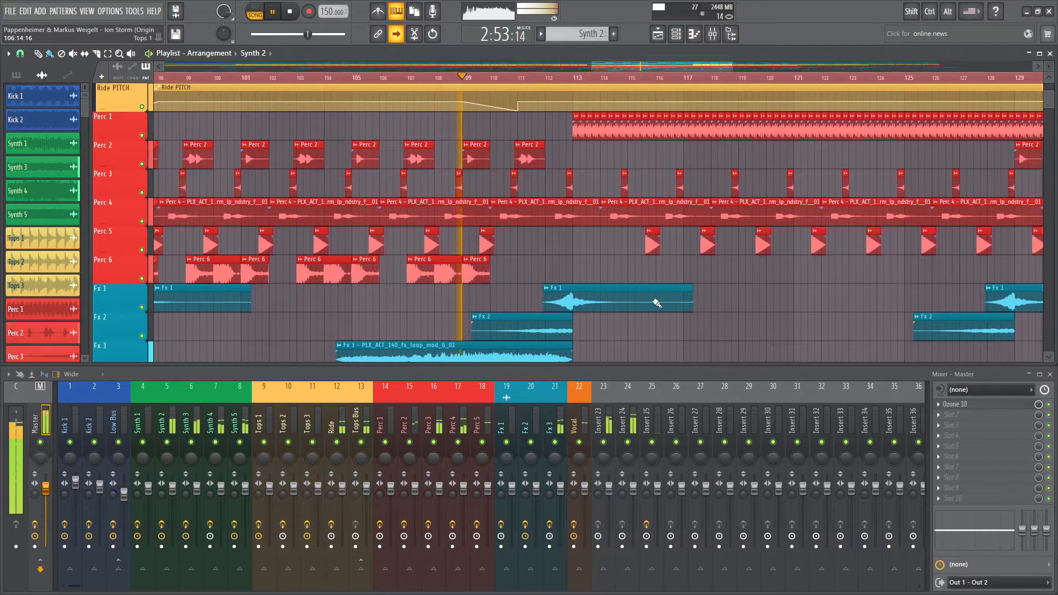
scroll(657, 303, down, 8)
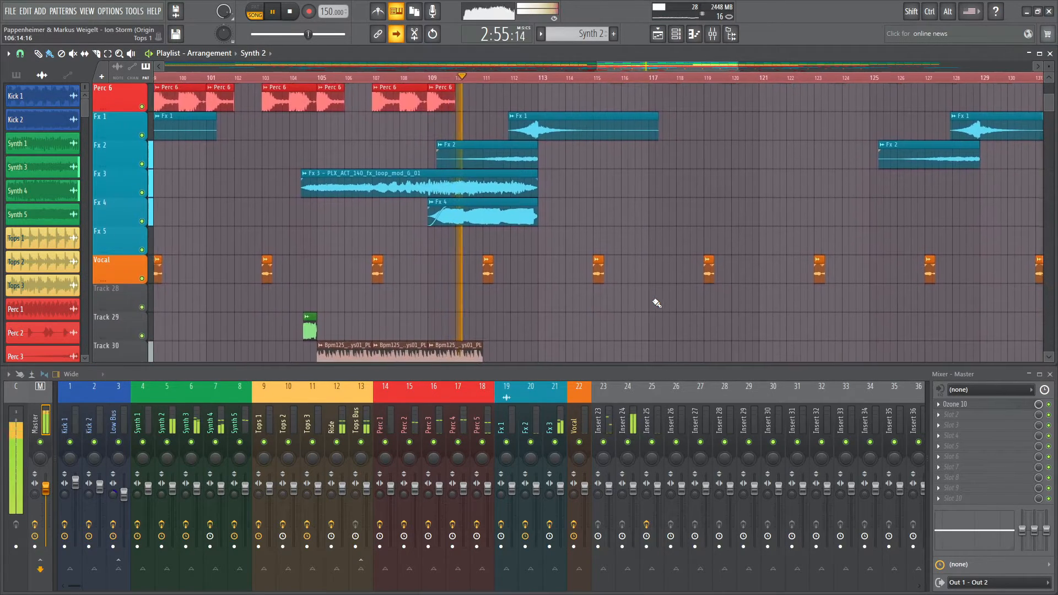
scroll(657, 302, down, 5)
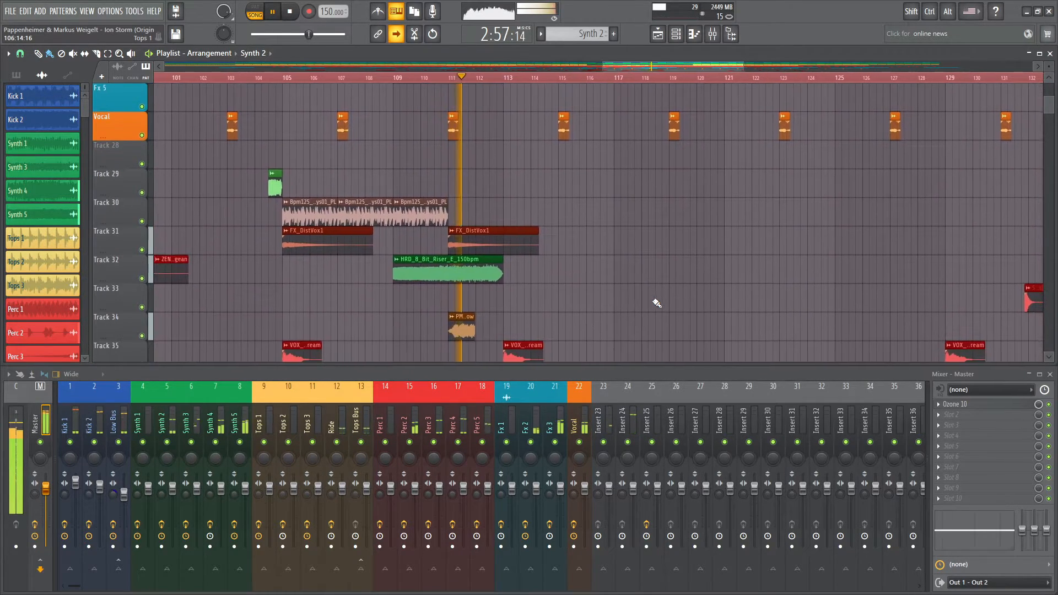
scroll(603, 337, up, 15)
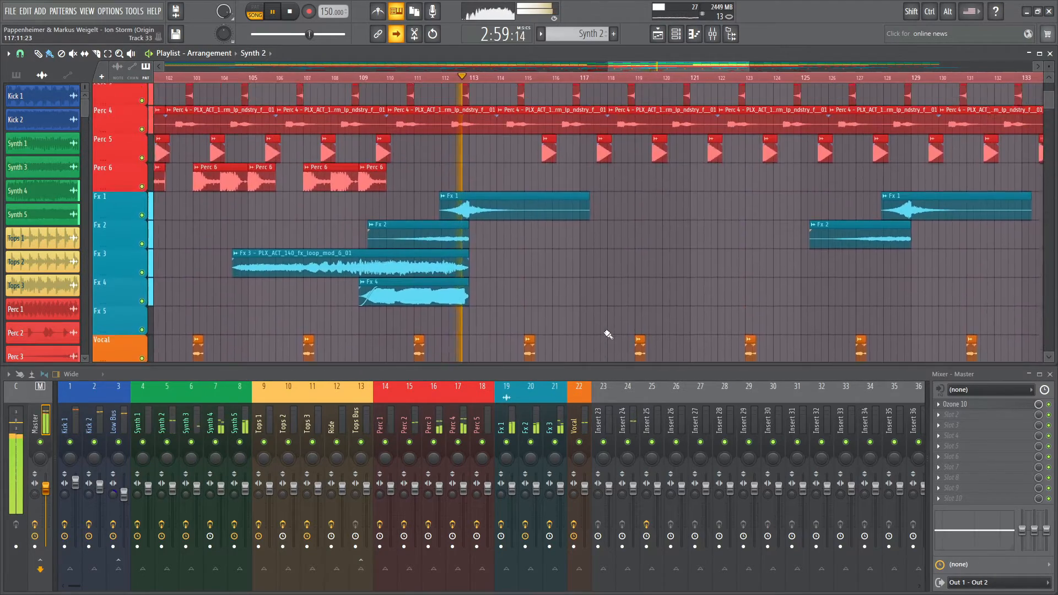
scroll(608, 335, up, 4)
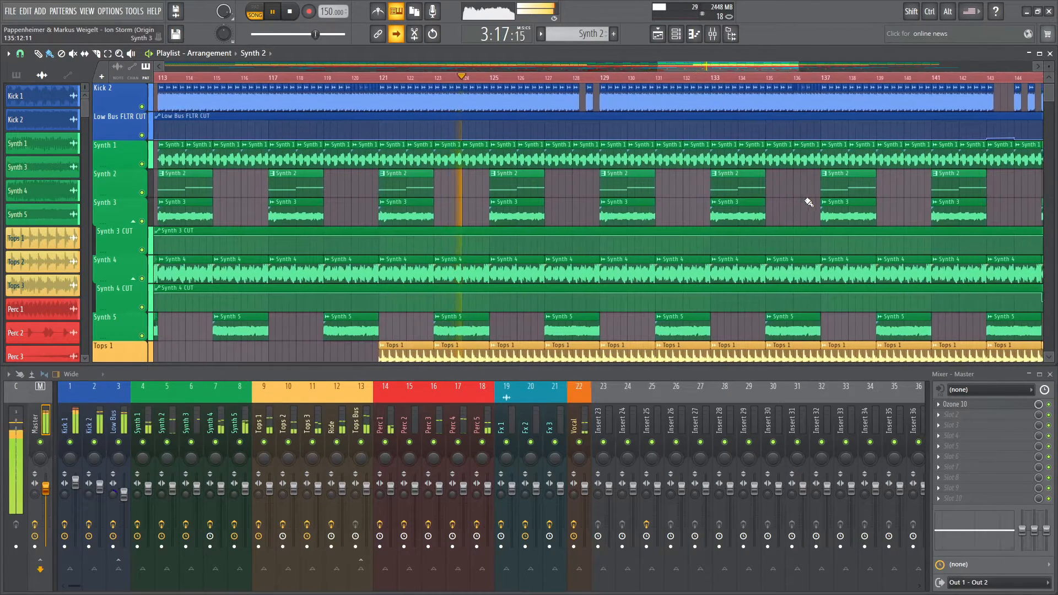
- Check the effect chains of the Synth 1 and Synth 2 mixer tracks, and view Synth 2's Sausage Fattener settings
click(142, 424)
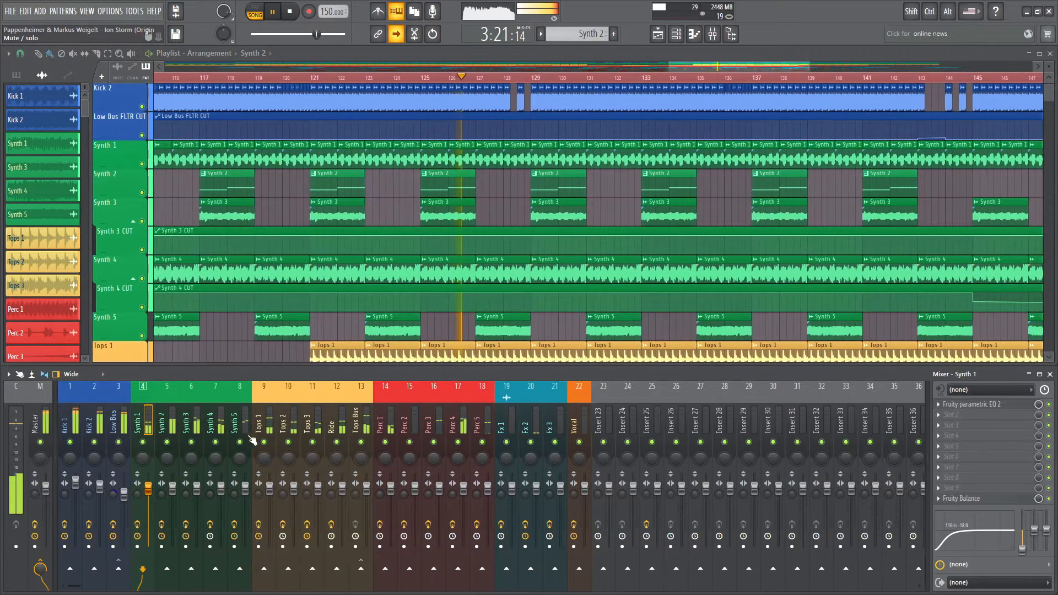
click(171, 421)
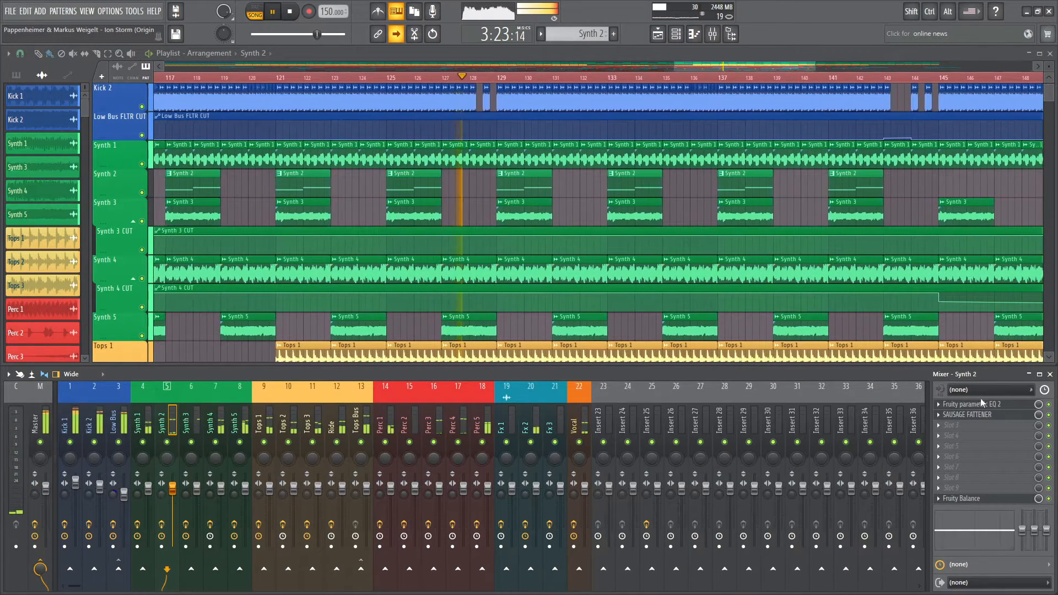
click(986, 414)
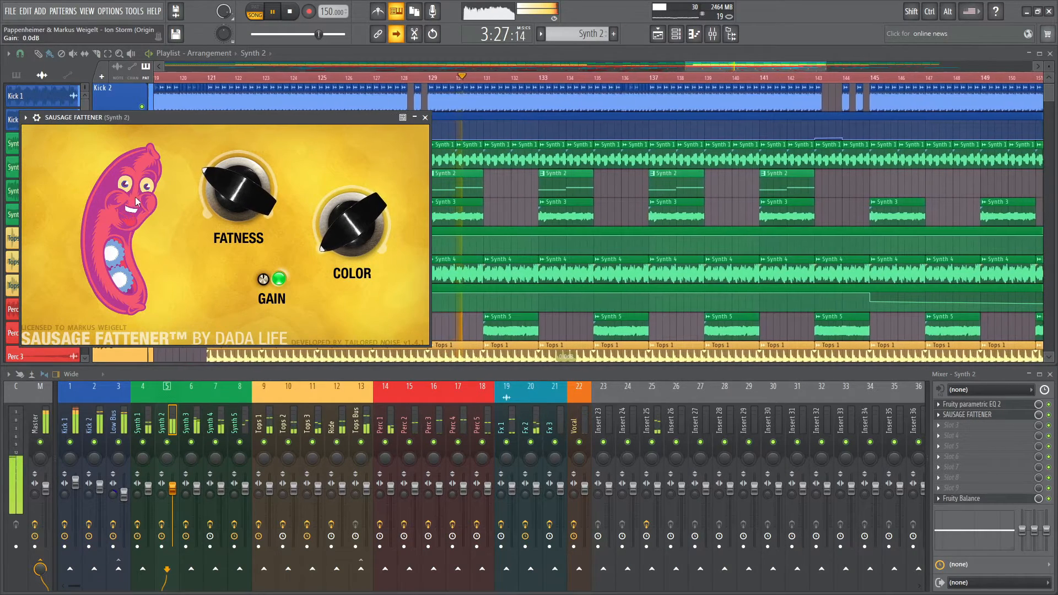
click(425, 117)
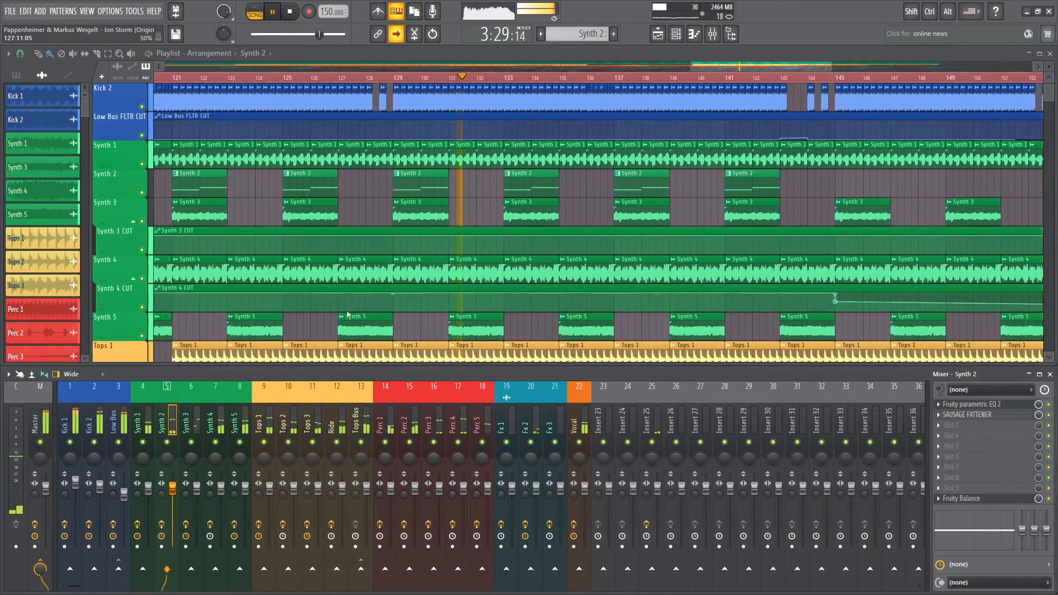
- Check the effects on the Synth 3, Synth 4 and Synth 5 mixer tracks, and view Synth 1's Fruity Parametric EQ 2 curve
click(202, 419)
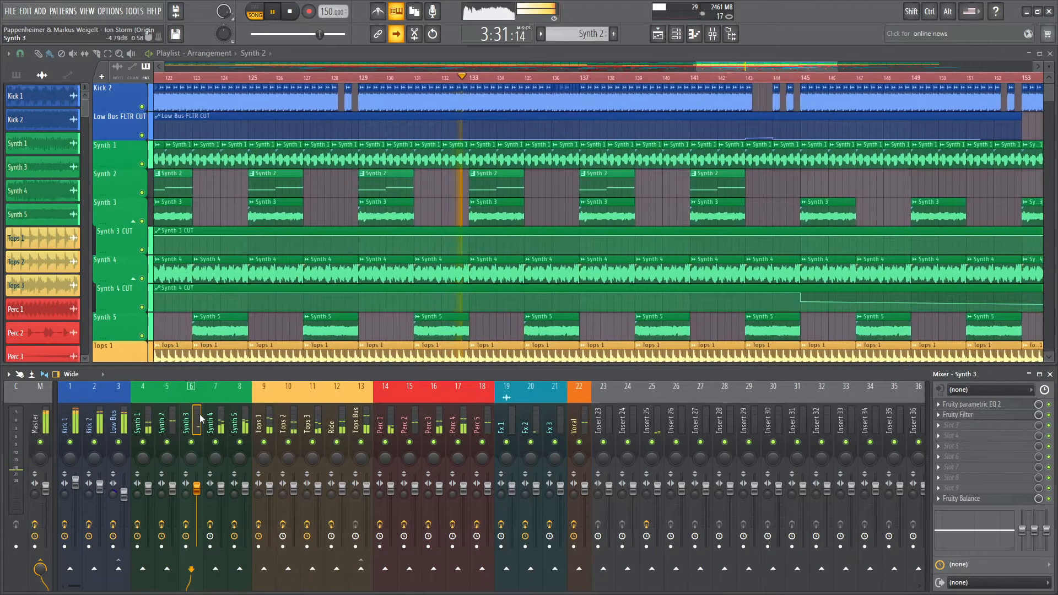
click(214, 423)
click(238, 427)
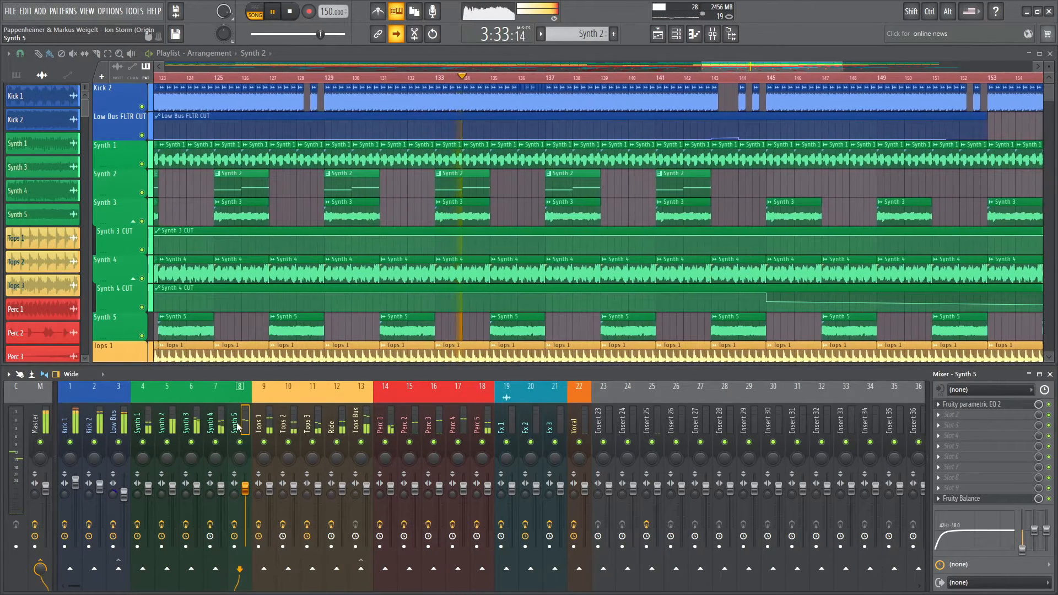
click(143, 426)
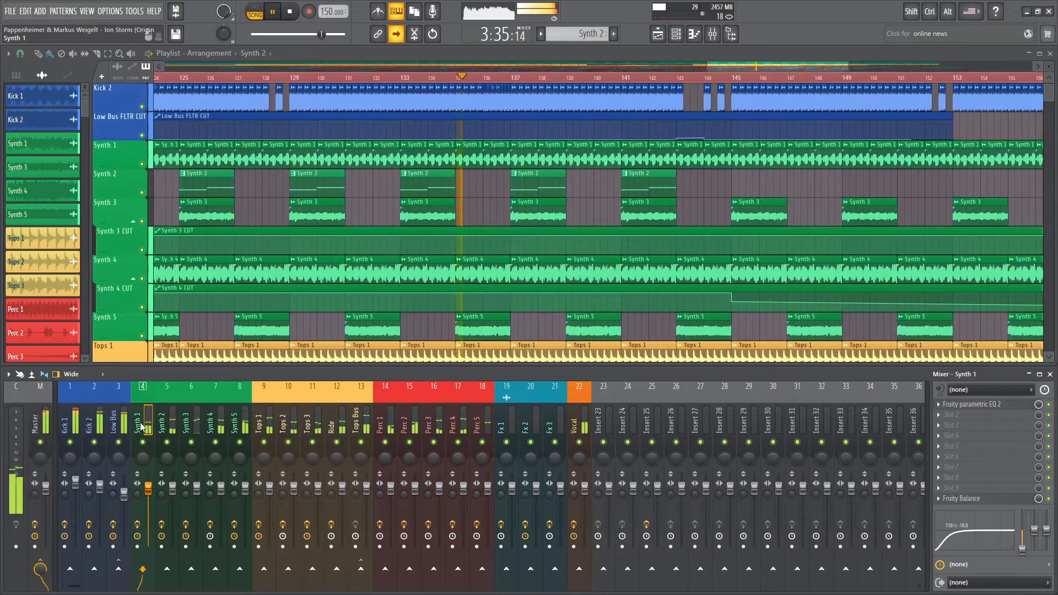
click(986, 404)
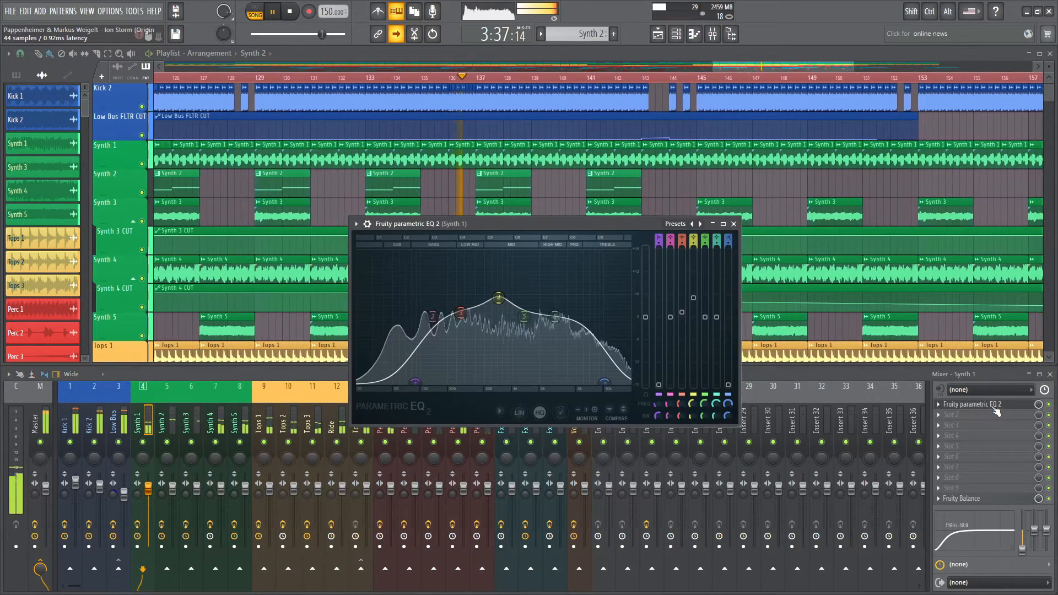
click(734, 223)
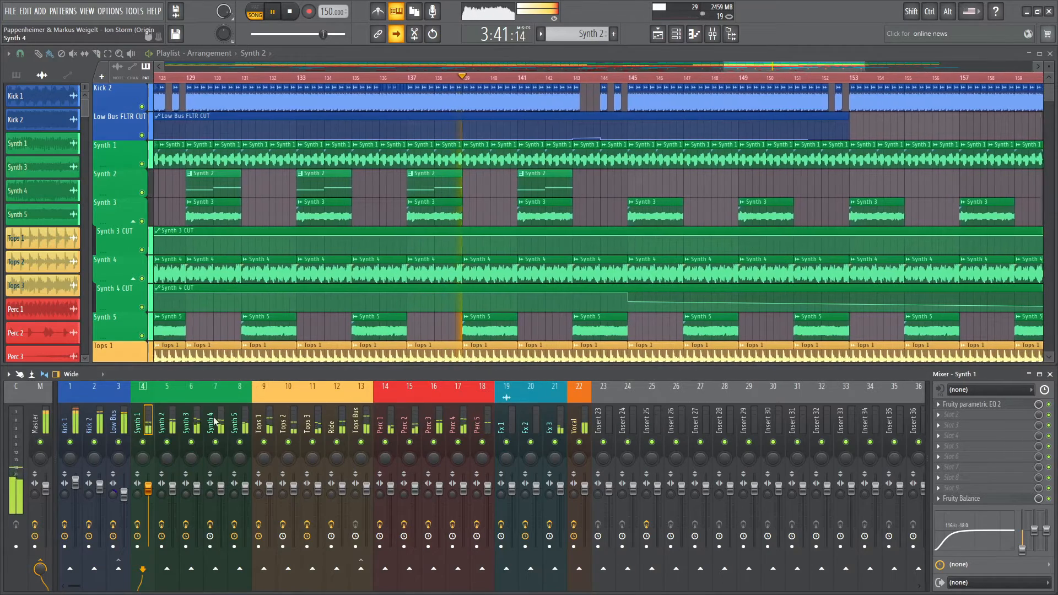
- Look over the Synth clips and filter automation around bars 141 to 161, and display the Low Bus mixer track's effect chain
scroll(484, 253, down, 1)
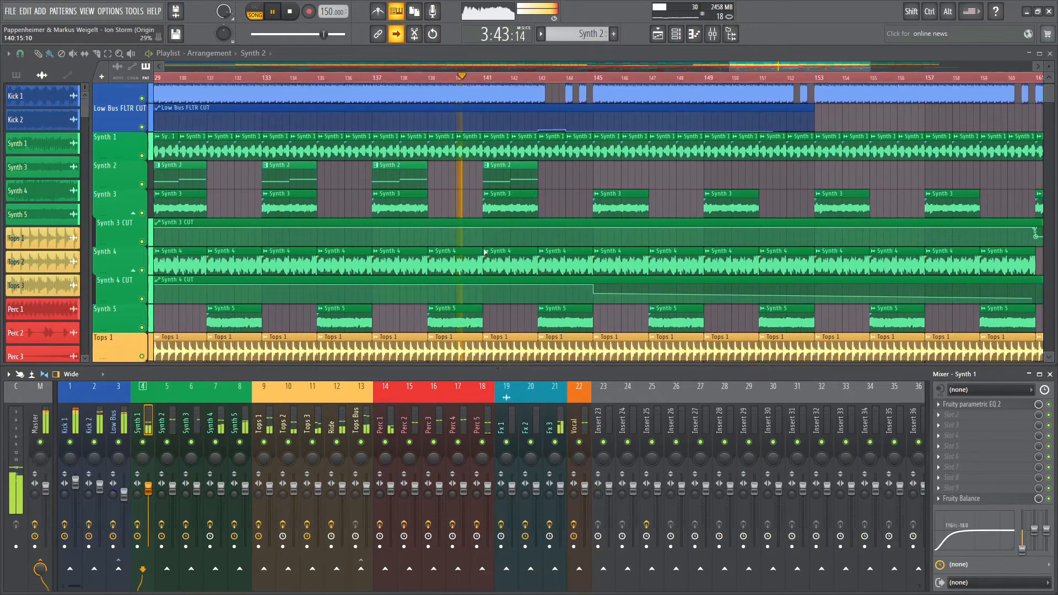
scroll(485, 253, up, 4)
scroll(596, 254, down, 3)
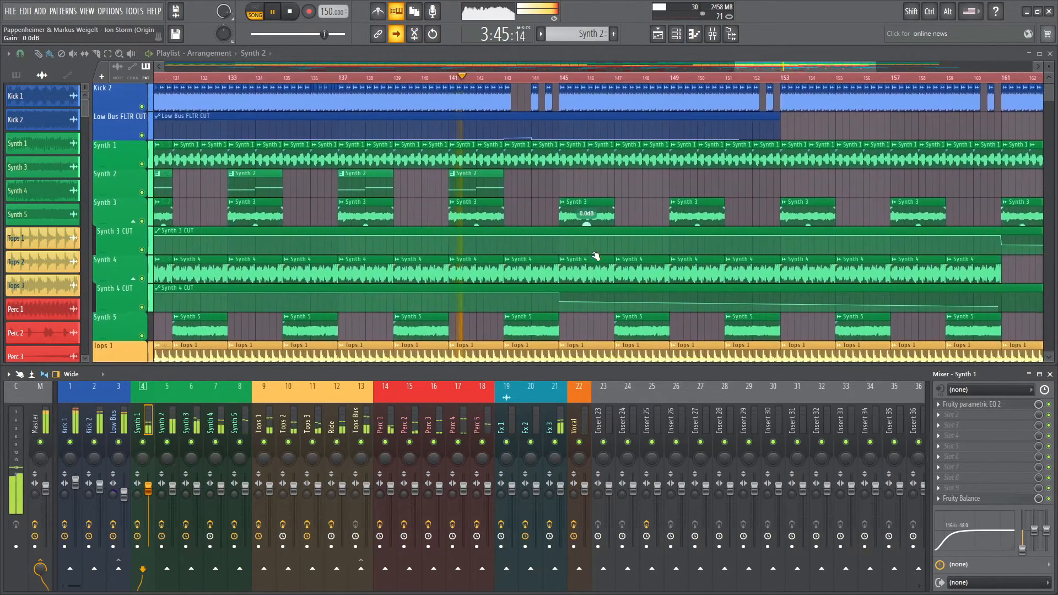
click(112, 424)
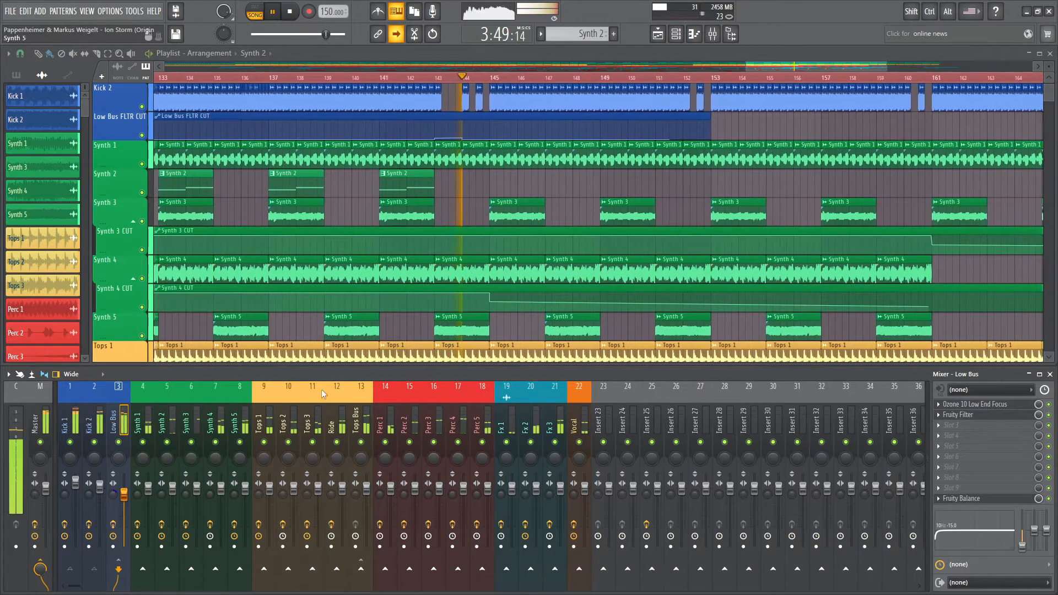
- View the Ozone 10 Low End Focus settings on the Low Bus mixer track, and close the plugin
click(1001, 404)
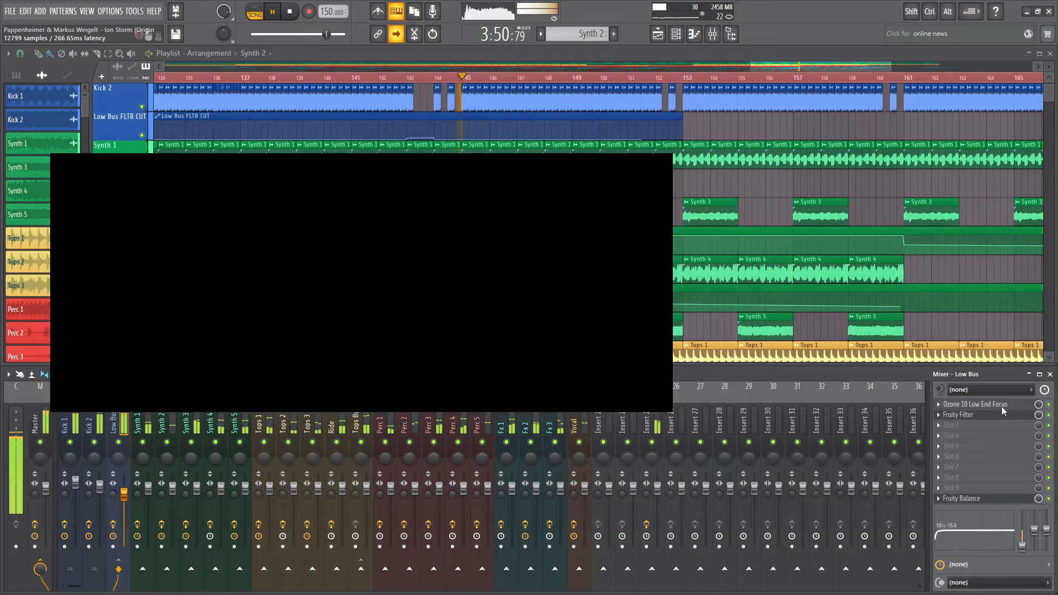
drag(301, 145, 339, 148)
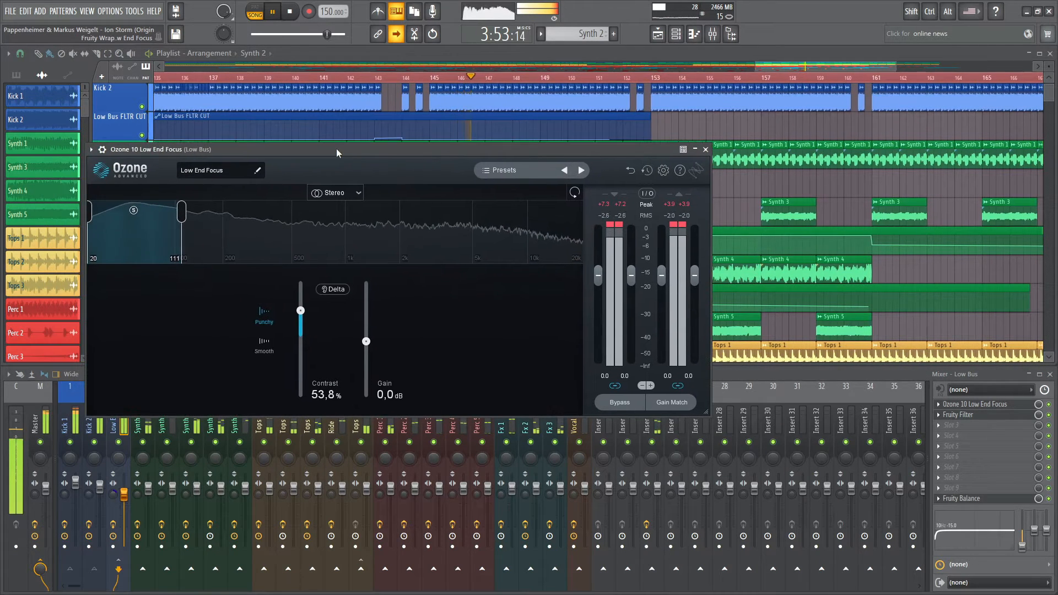
click(705, 149)
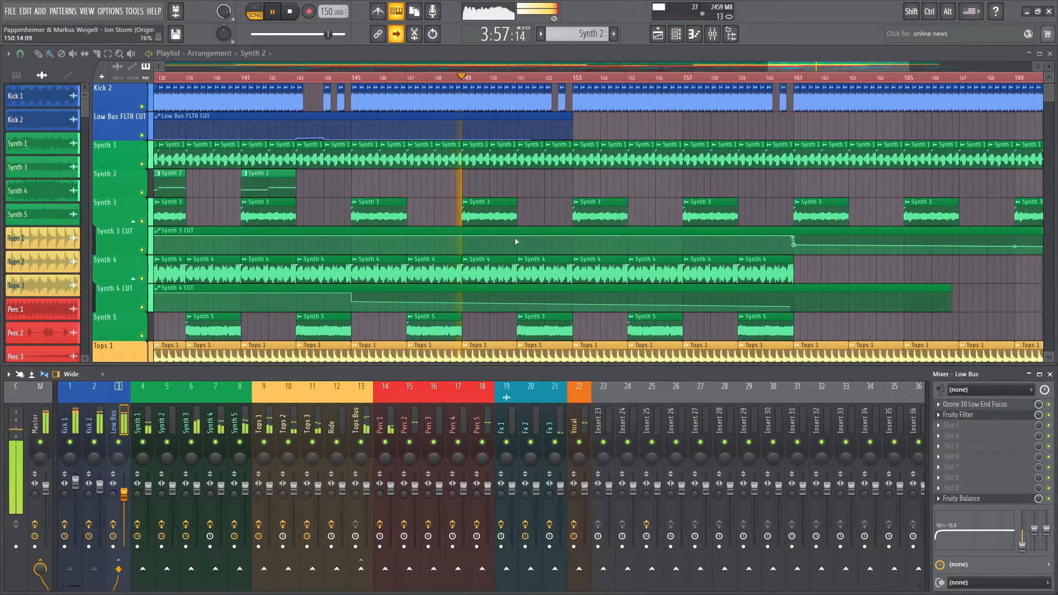
- Look over the Synth and Tops clips around bars 141 to 161, and check the Nexus 4 preset of the Synth 2 channel
scroll(654, 208, down, 4)
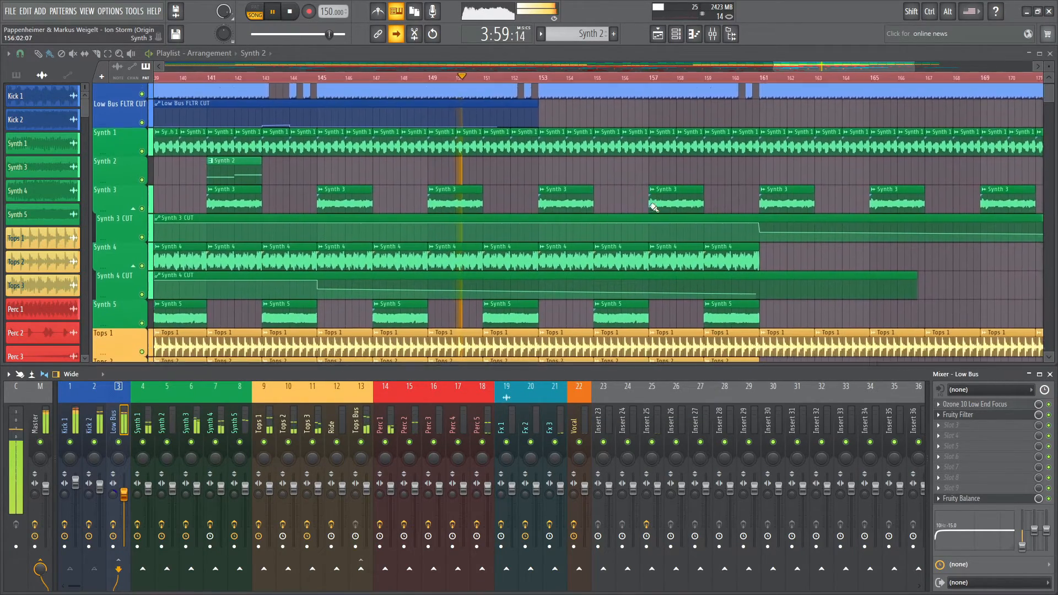
scroll(654, 207, down, 2)
scroll(654, 208, up, 2)
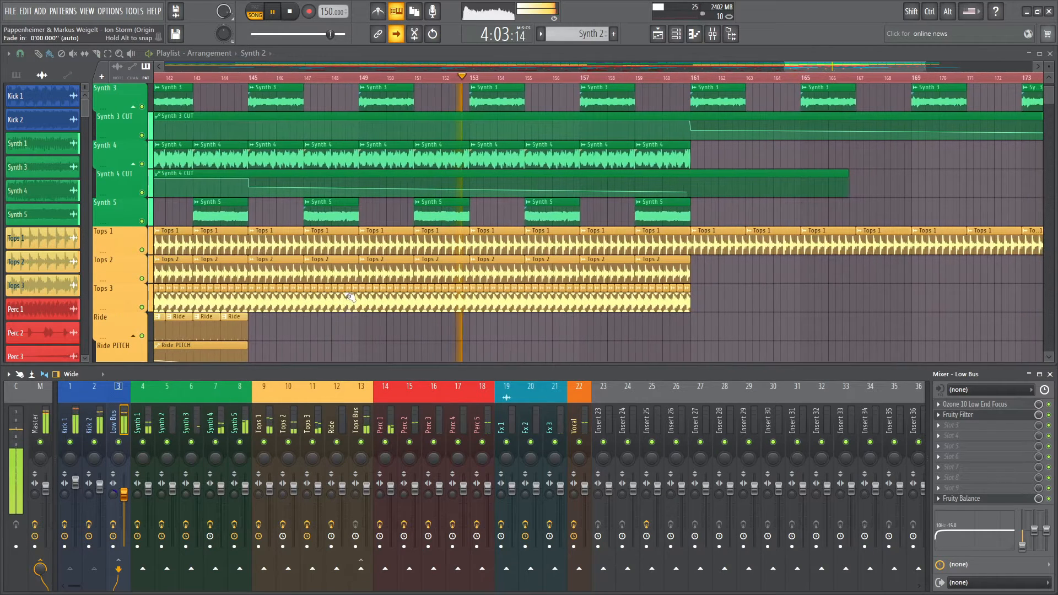
key(F6)
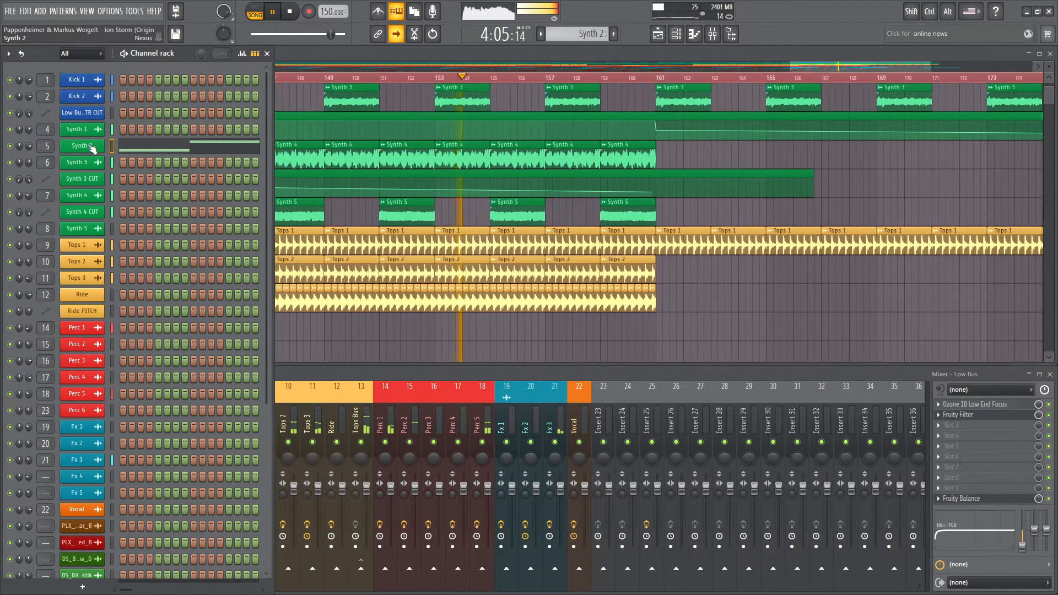
click(82, 146)
click(522, 359)
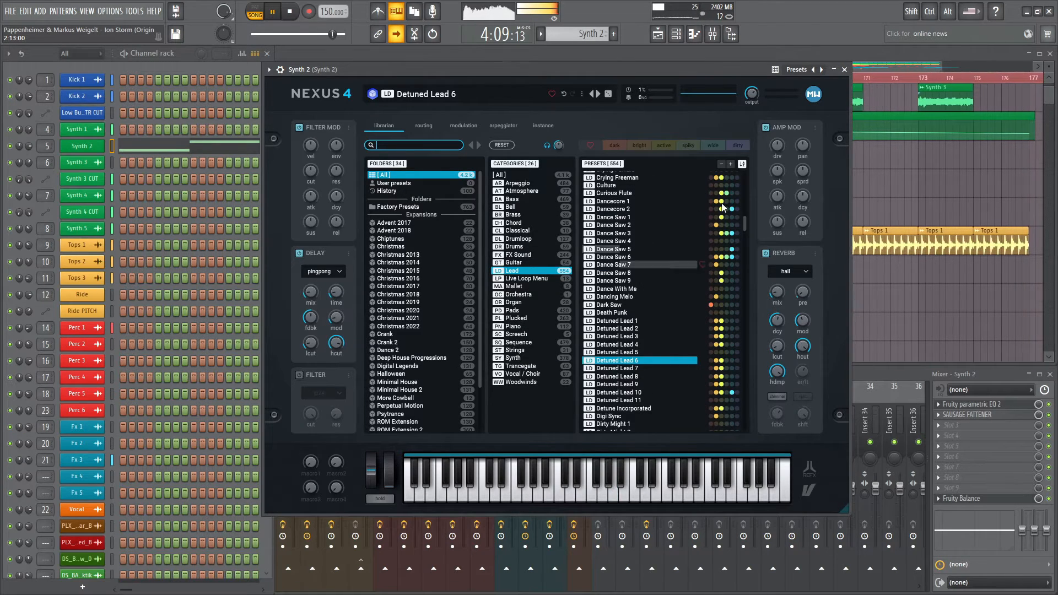
click(845, 69)
key(F6)
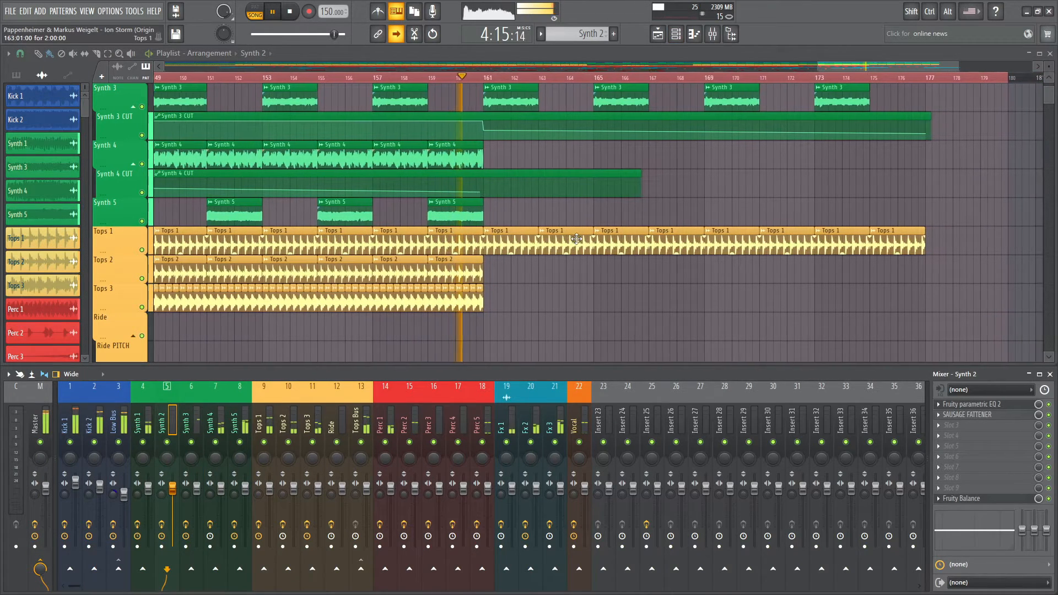
- Study the outro from bar 161 to bar 177 across the Kick, Synth, Tops, Perc and Fx tracks
scroll(576, 239, up, 5)
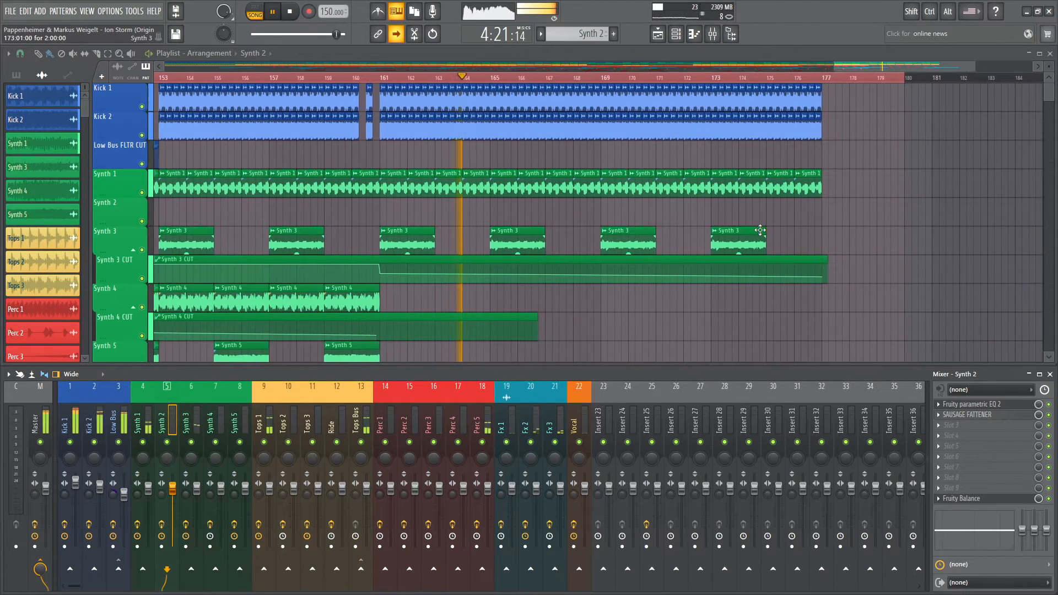
scroll(760, 230, down, 10)
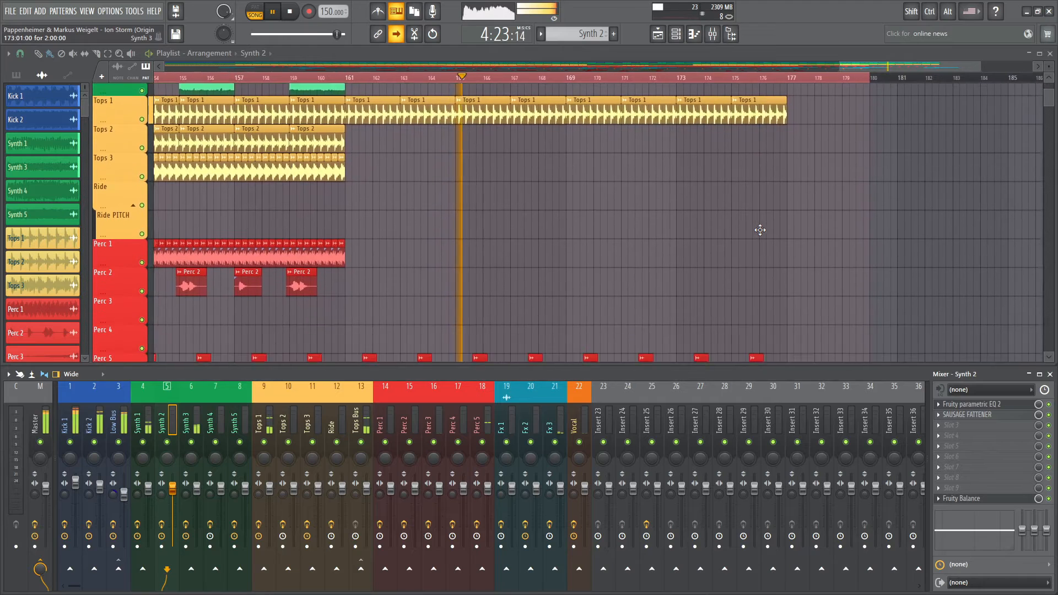
scroll(760, 230, down, 8)
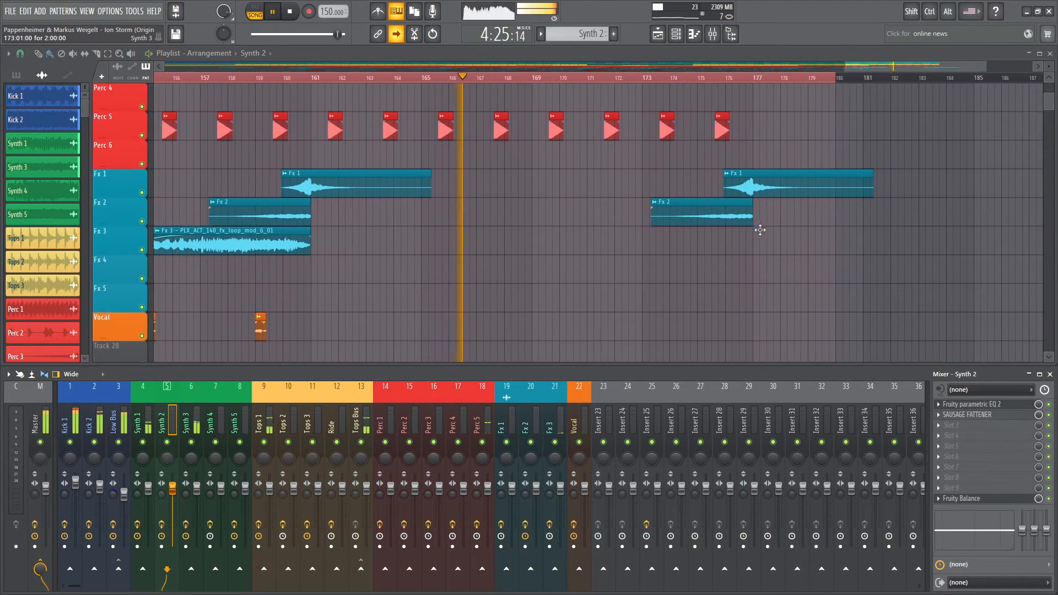
scroll(760, 229, down, 4)
scroll(760, 230, up, 5)
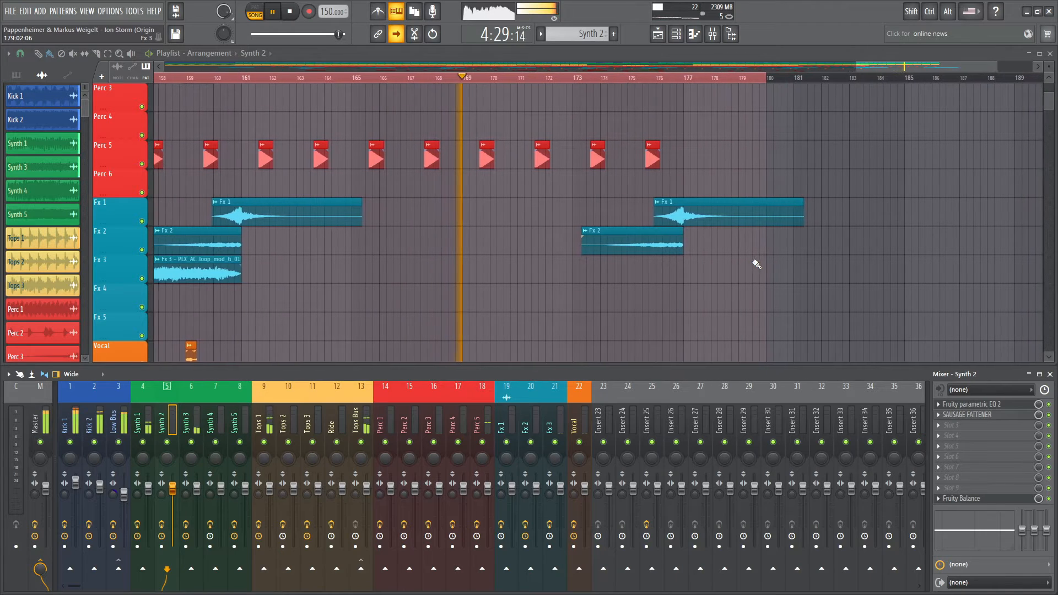
scroll(756, 264, up, 2)
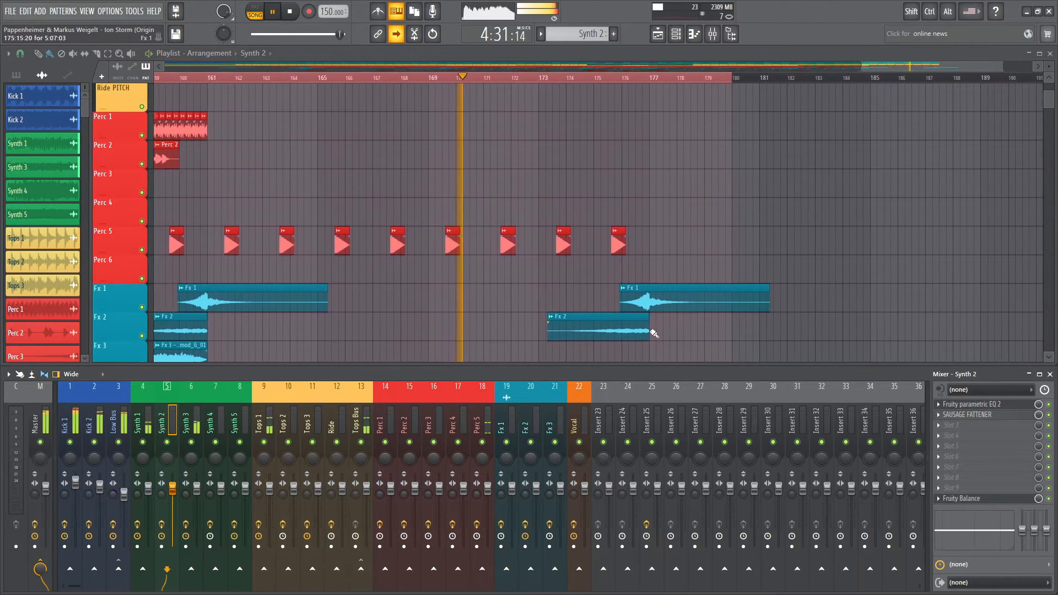
- View the Fruity Reeverb 2 settings on the Perc 5 mixer track, and stop the song's playback
click(483, 422)
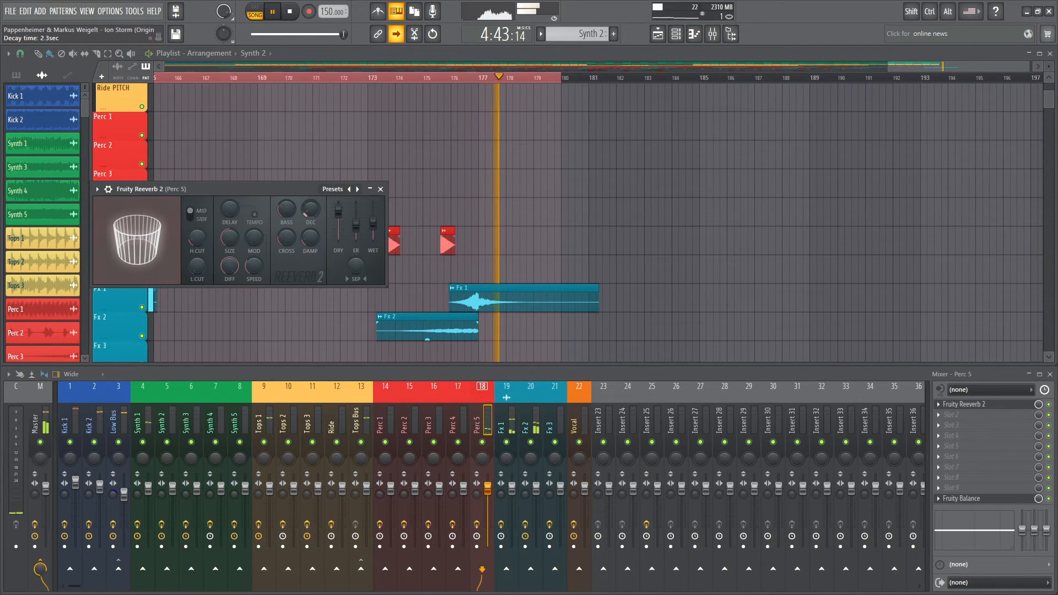
click(381, 189)
key(space)
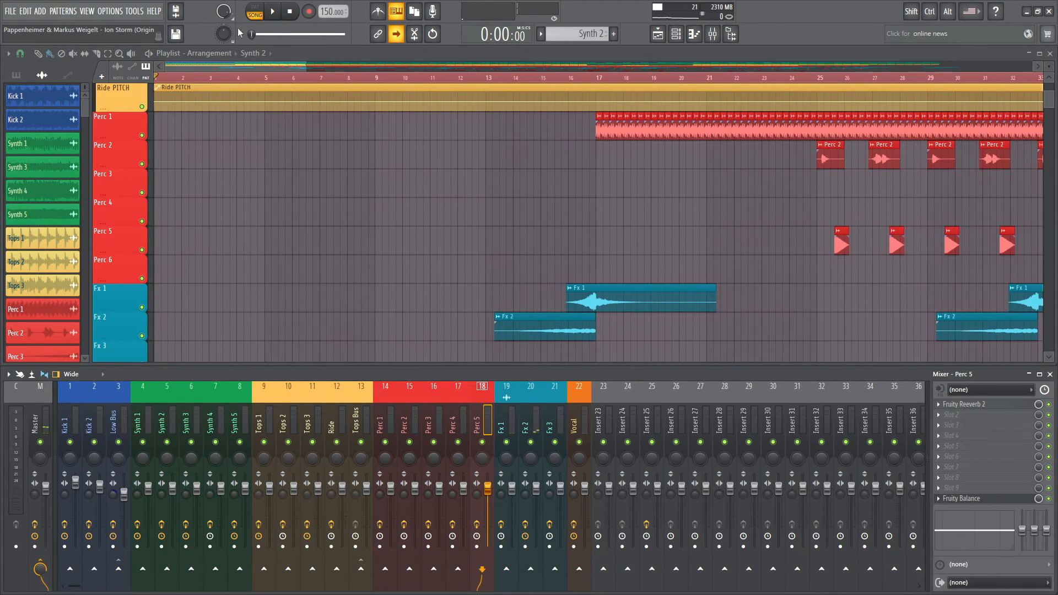